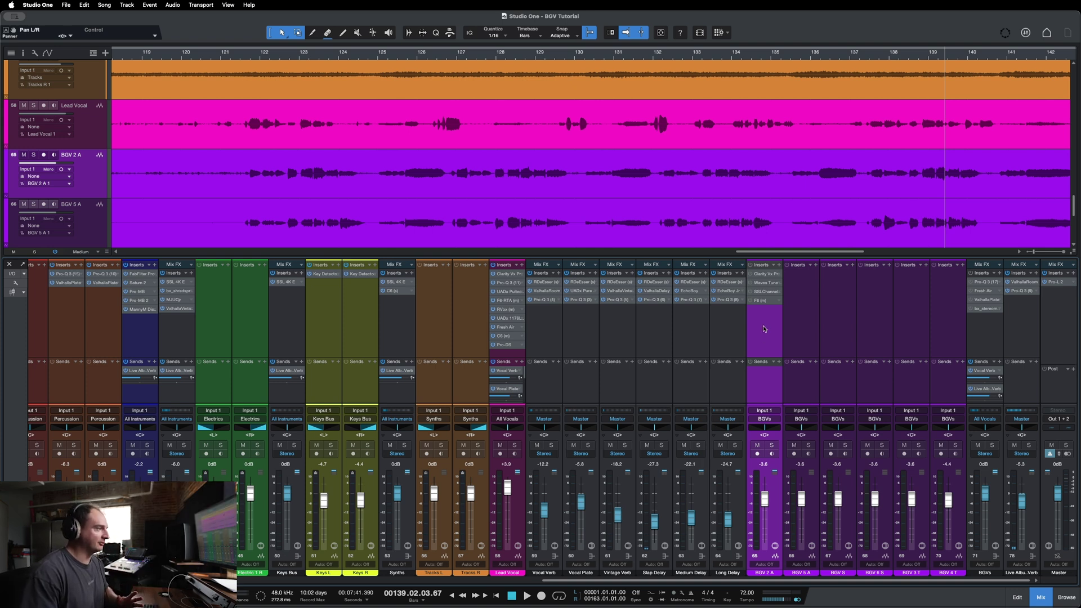
# Step: Look over the alto, soprano and tenor background vocal channels in the mixer
pyautogui.click(814, 333)
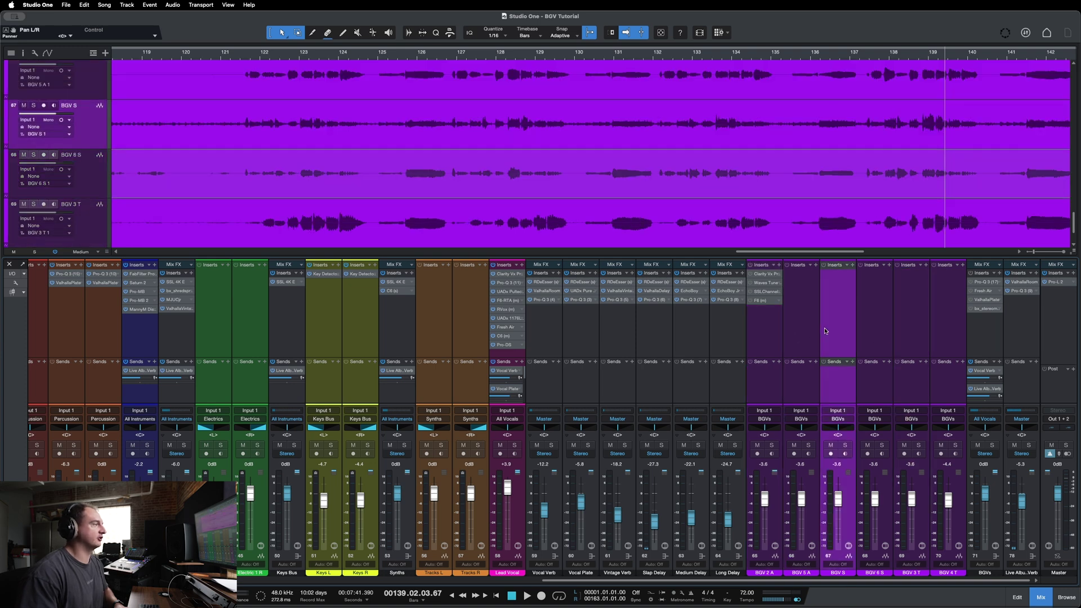
pyautogui.click(771, 347)
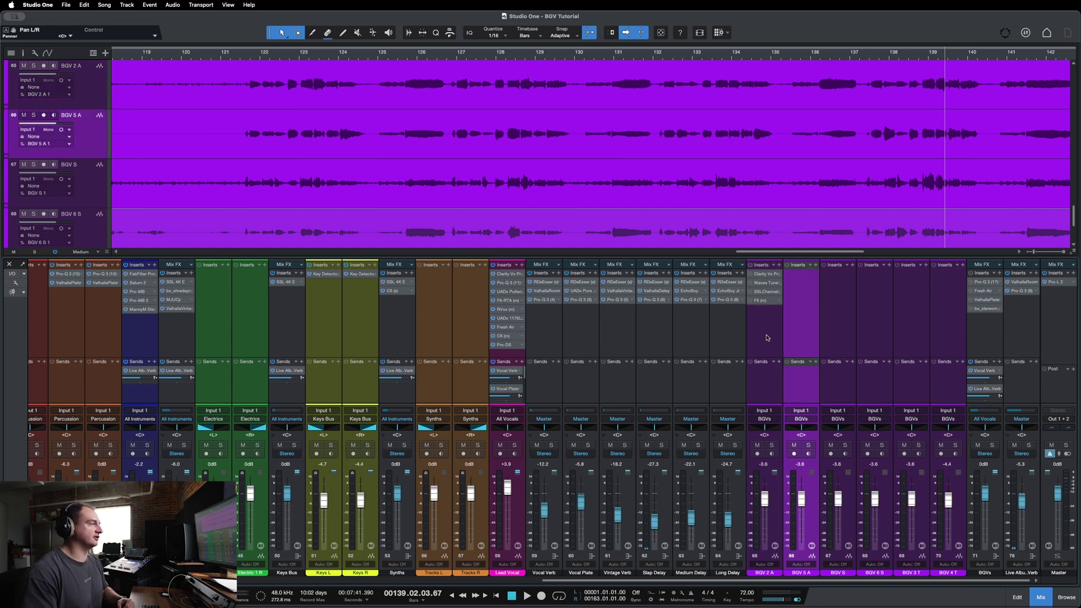
pyautogui.click(871, 334)
pyautogui.click(911, 331)
pyautogui.click(873, 335)
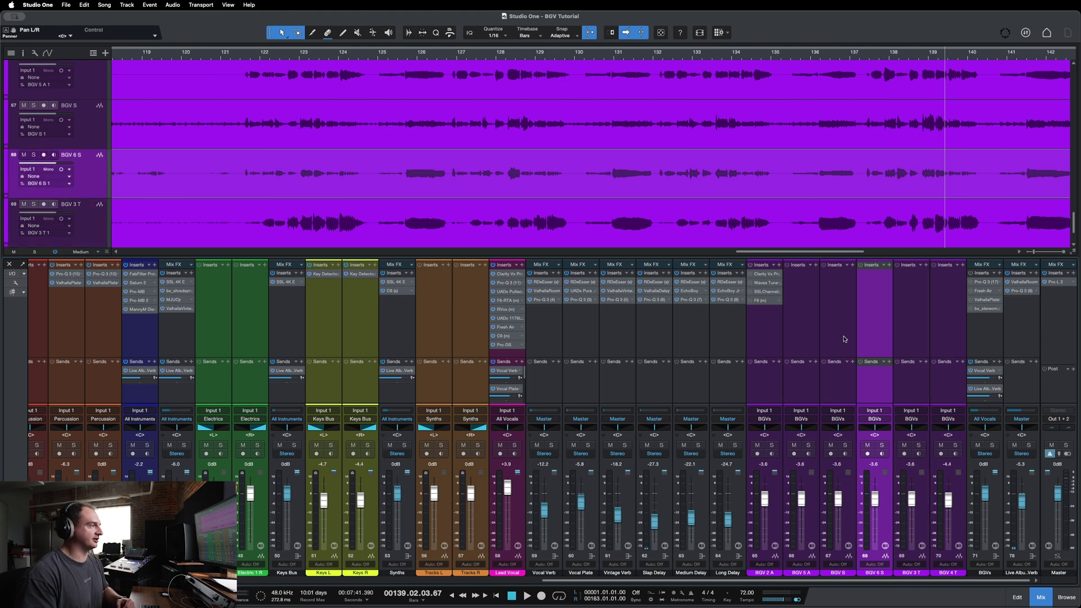
pyautogui.click(802, 341)
pyautogui.click(841, 340)
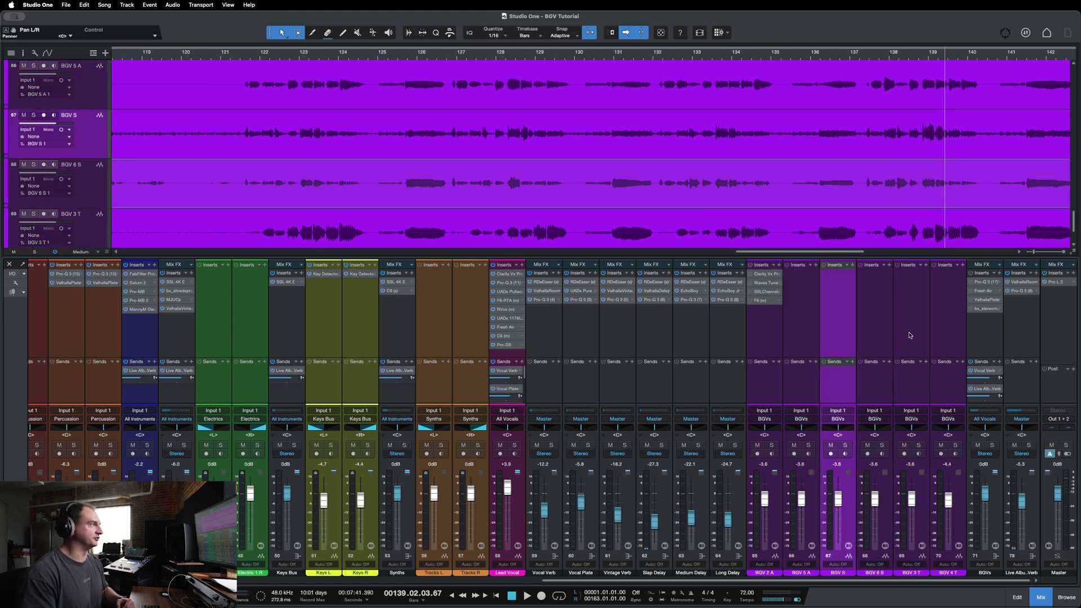
# Step: Move the playhead to bar 121.03 in the arrangement, where the background vocals come in
pyautogui.scroll(-4, 586, 210)
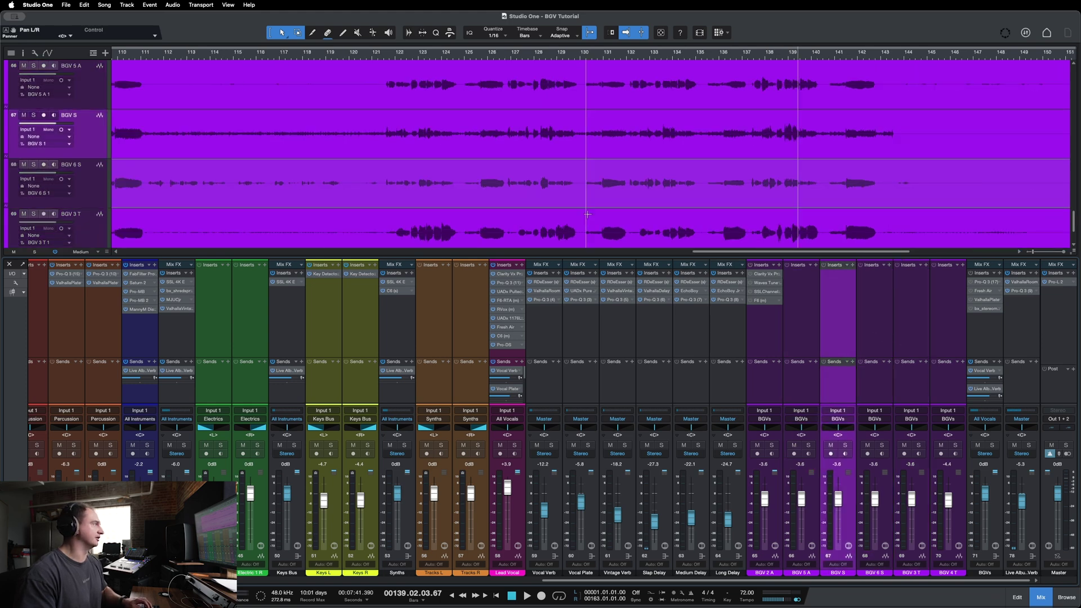
pyautogui.hscroll(-2, 587, 213)
pyautogui.click(447, 52)
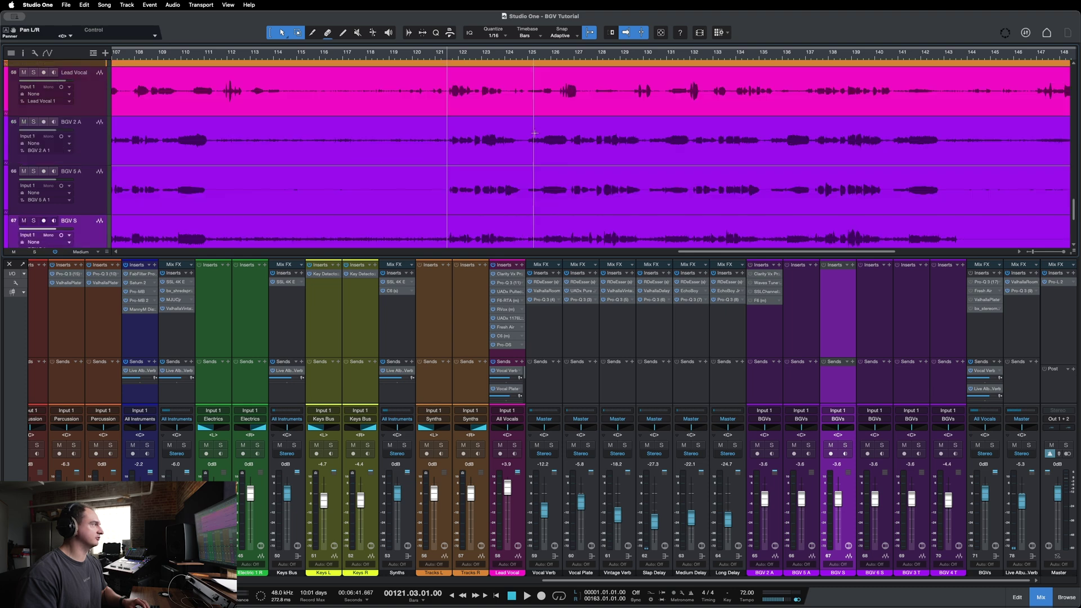
pyautogui.scroll(3, 647, 186)
# Step: Compare the BGVs bus with the individual background vocal channels that feed it
pyautogui.click(976, 333)
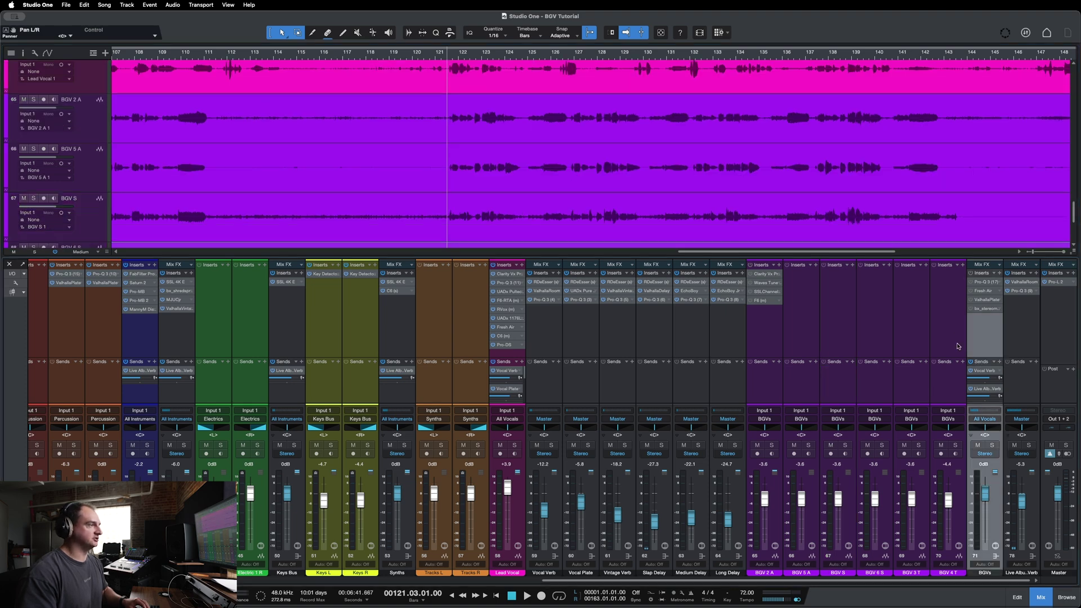
pyautogui.click(923, 330)
pyautogui.click(939, 331)
pyautogui.click(776, 350)
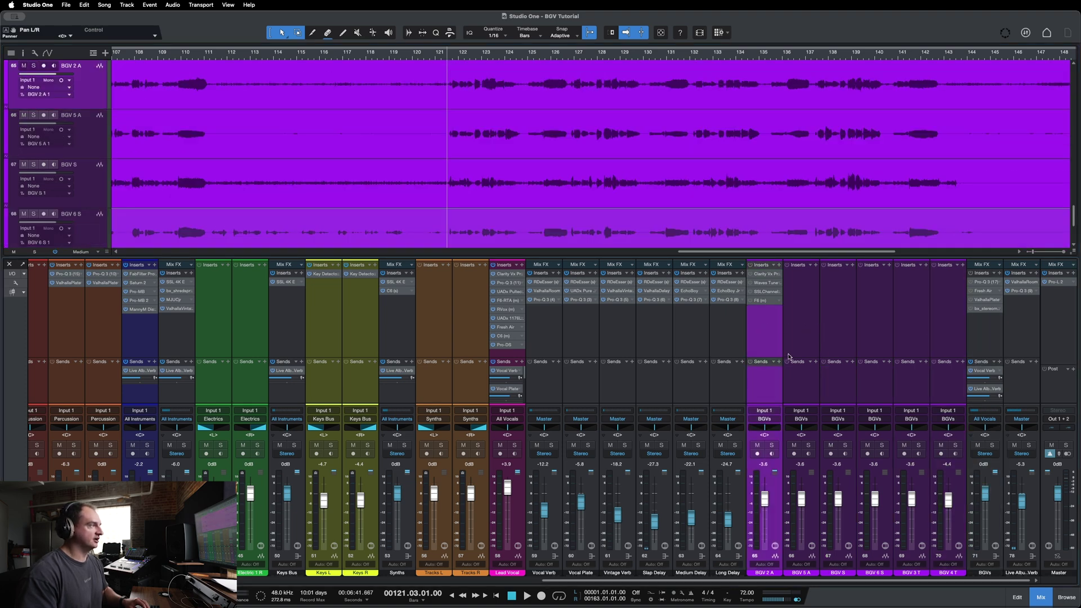
pyautogui.click(811, 307)
pyautogui.click(891, 309)
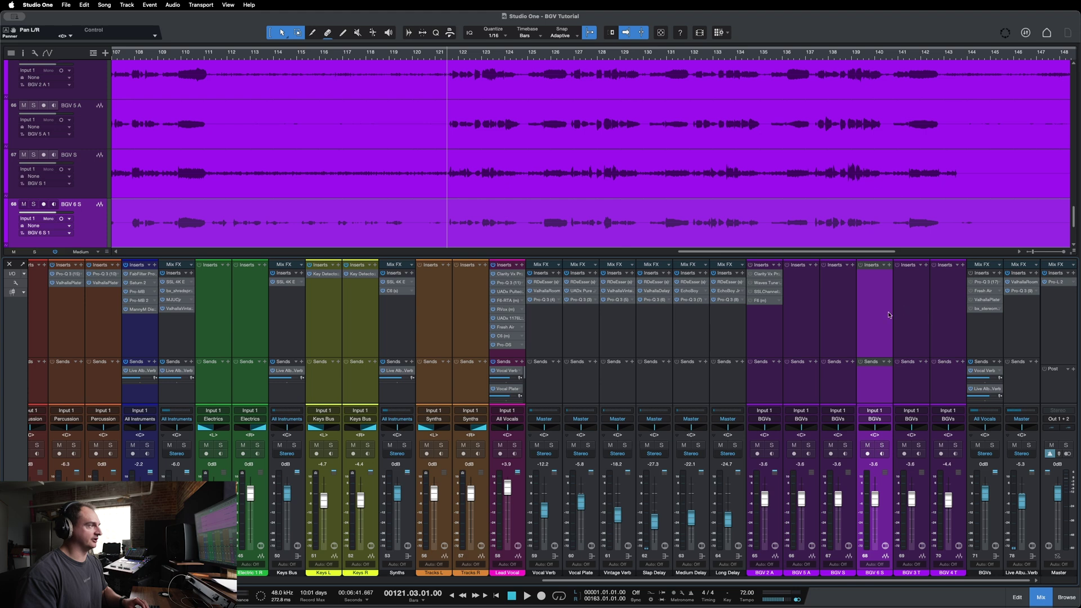
pyautogui.click(816, 318)
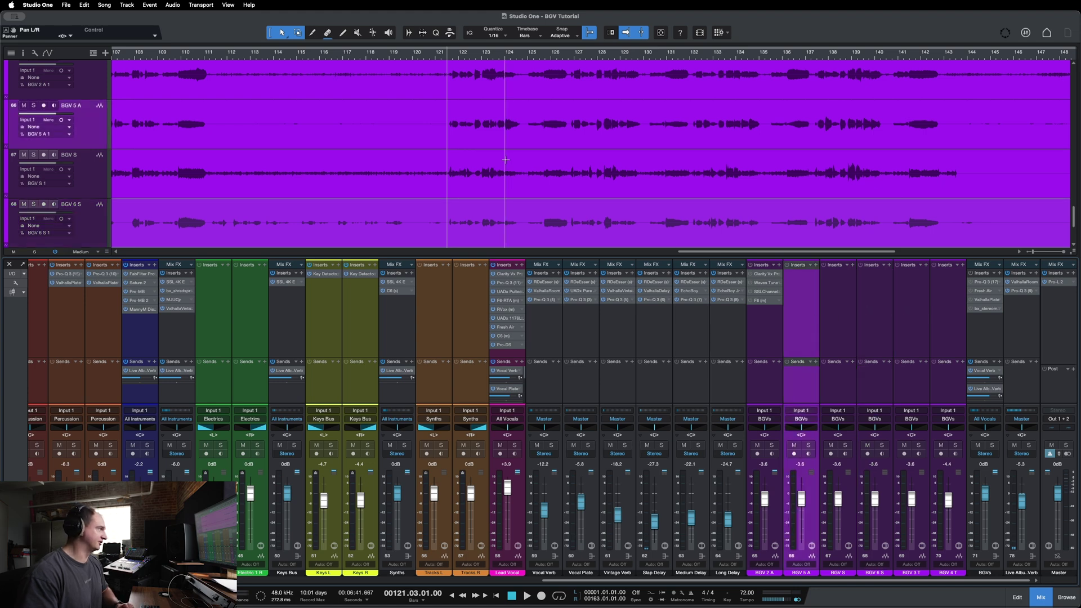
# Step: Play the full mix from shortly before the background vocal entry and listen while viewing the vocal tracks and mixer channels
pyautogui.scroll(10, 506, 160)
pyautogui.scroll(-6, 518, 192)
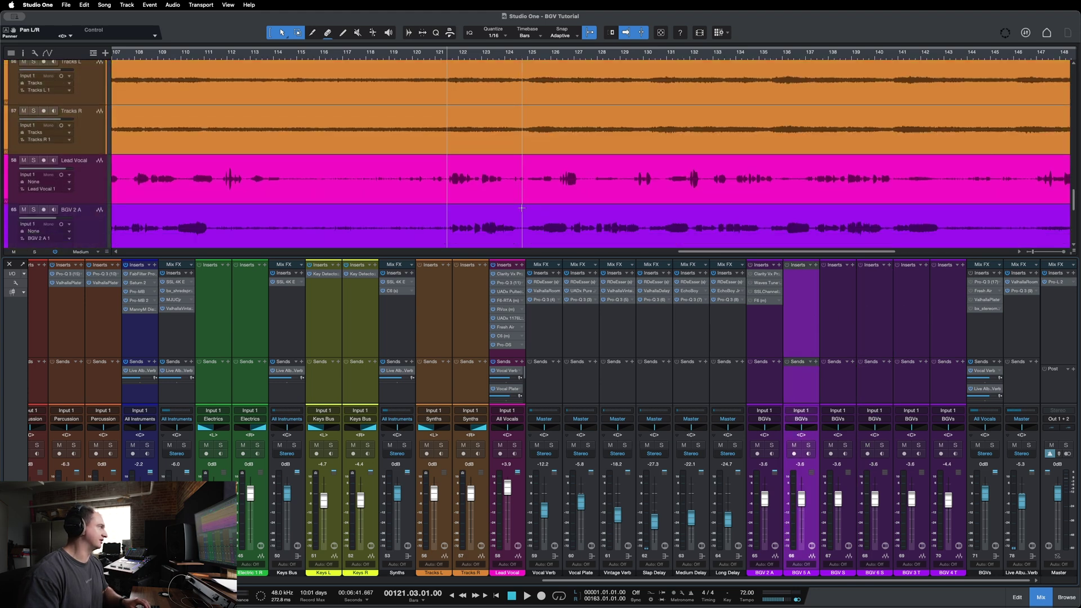
pyautogui.click(332, 54)
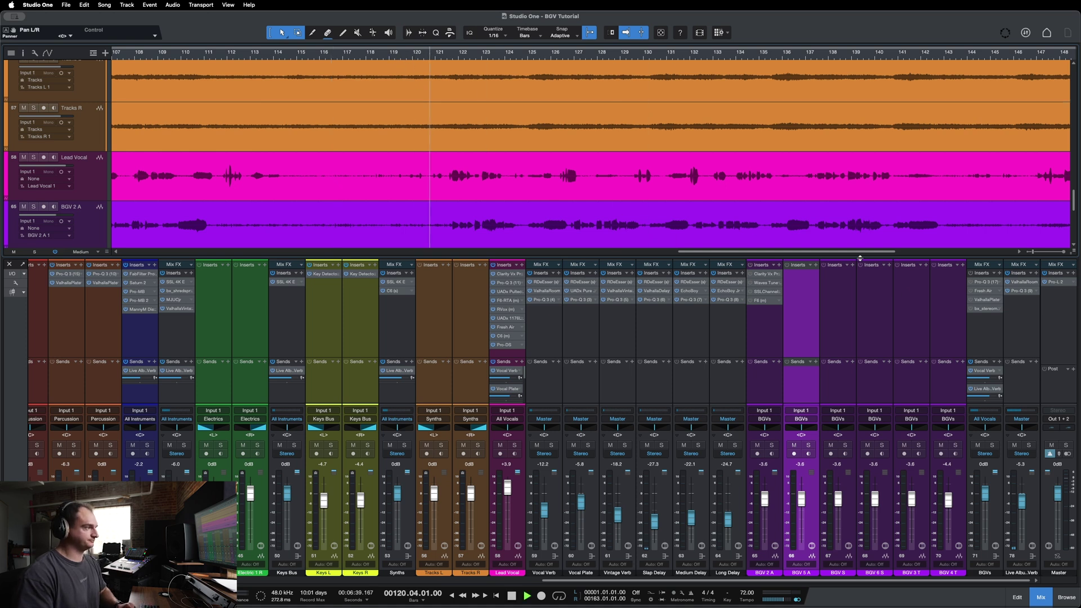
pyautogui.press('space')
pyautogui.scroll(-3, 803, 193)
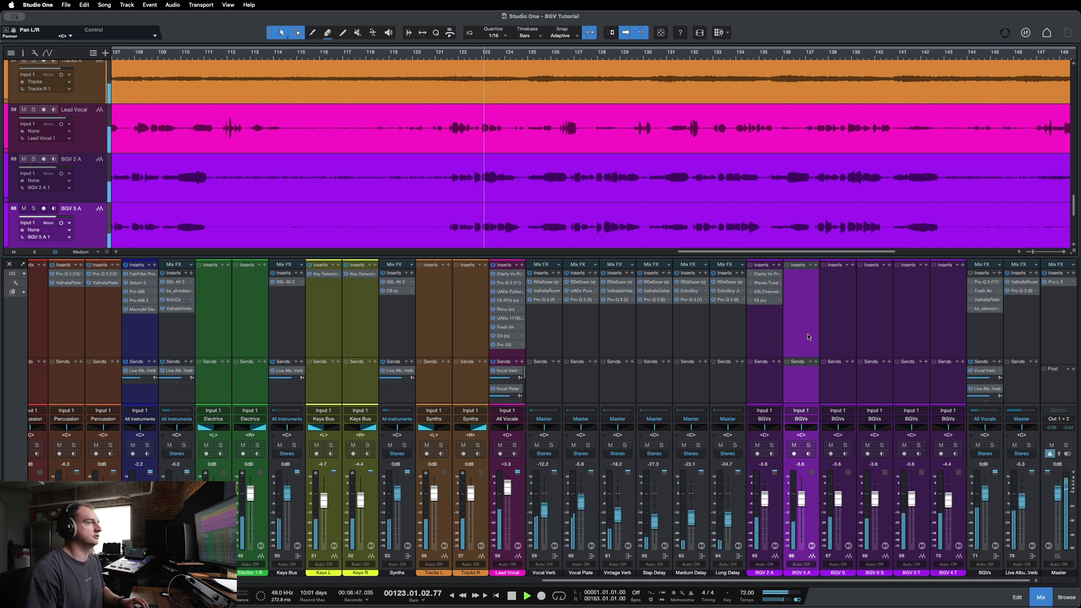
pyautogui.scroll(-3, 732, 221)
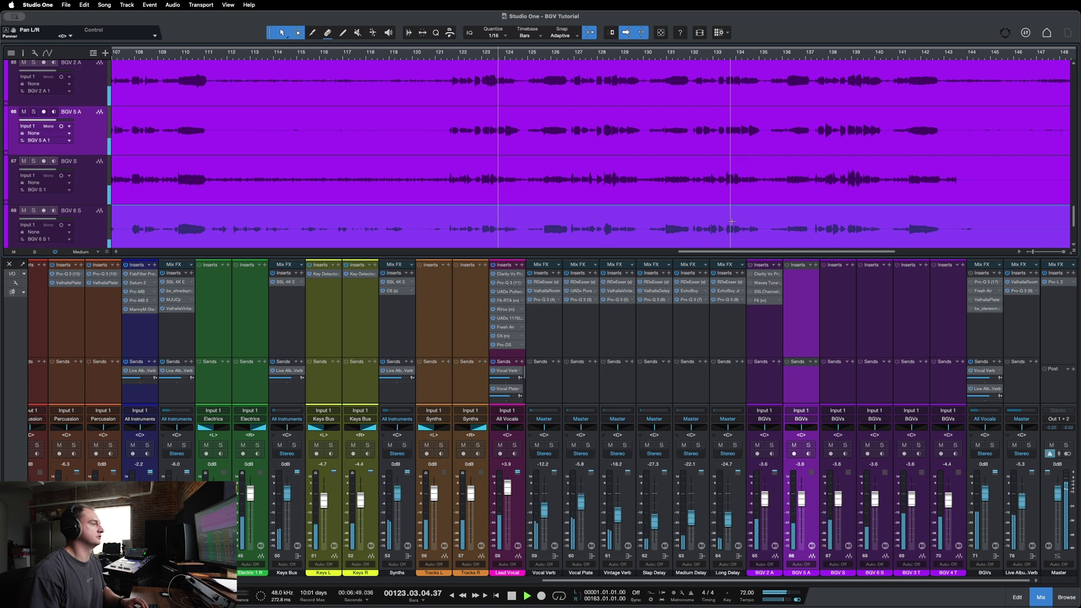
pyautogui.scroll(1, 734, 220)
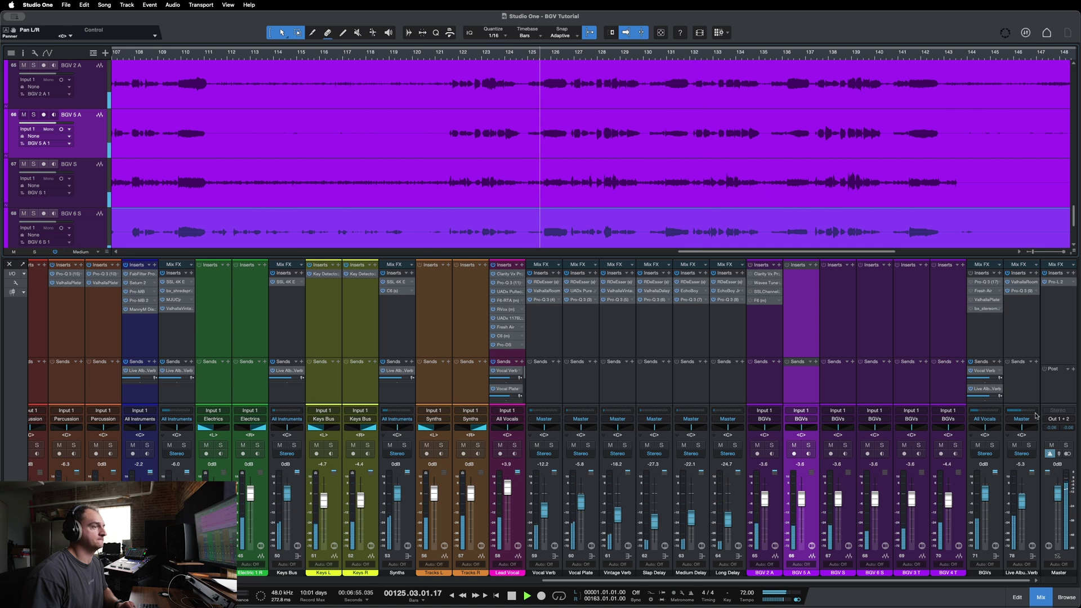
pyautogui.press('super+Tab')
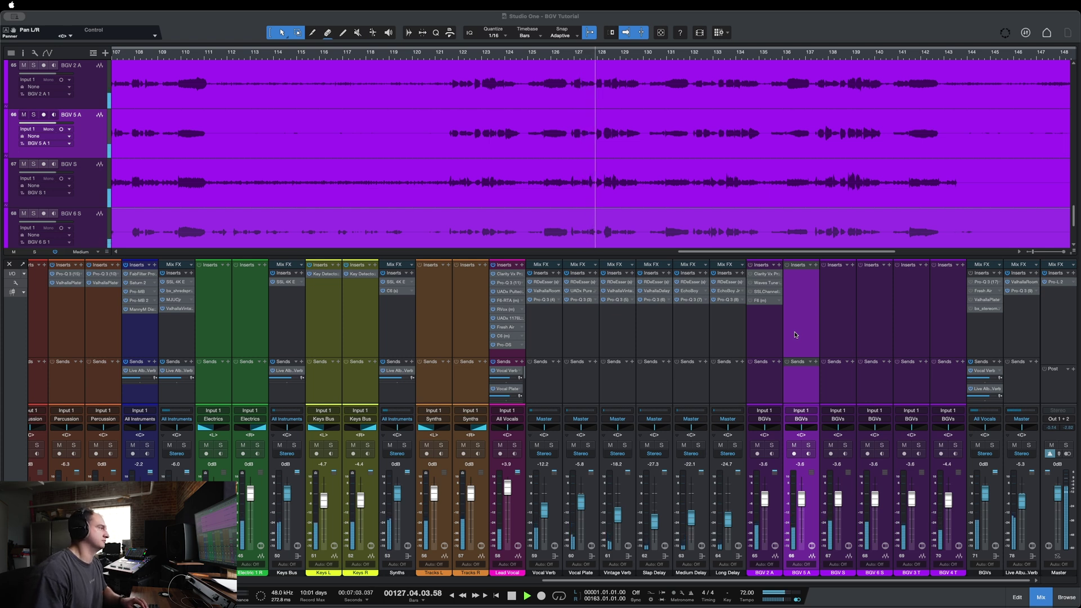
pyautogui.hscroll(-1, 819, 345)
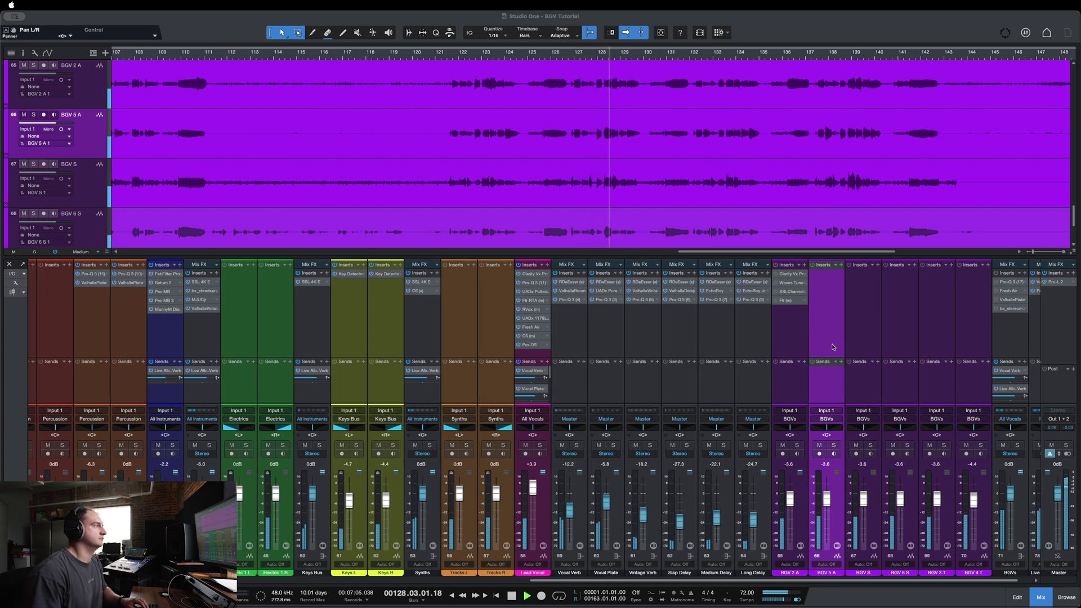
pyautogui.hscroll(-1, 833, 347)
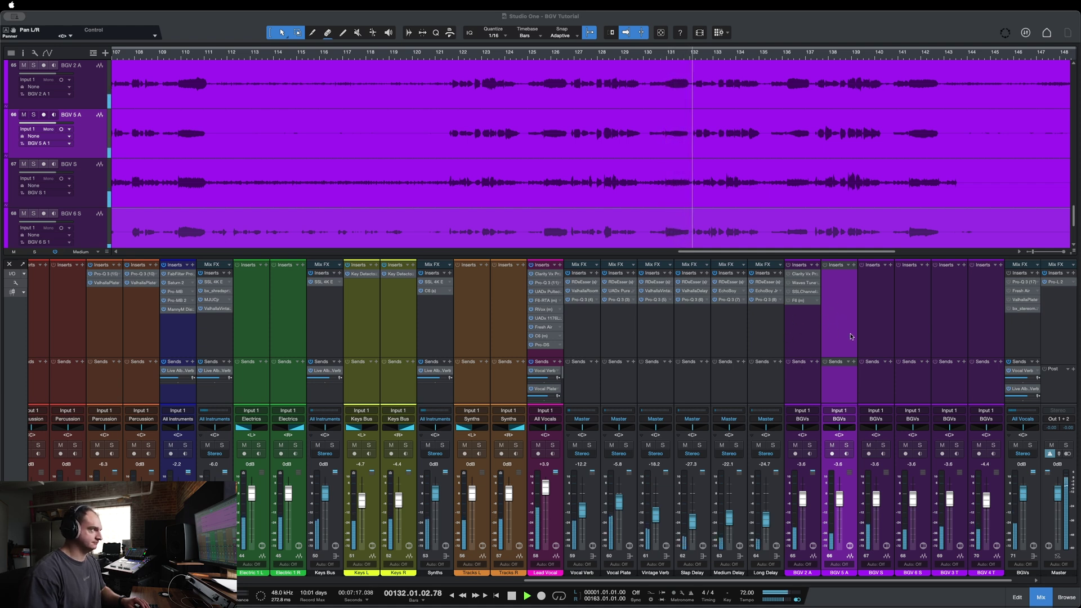
pyautogui.hscroll(2, 865, 348)
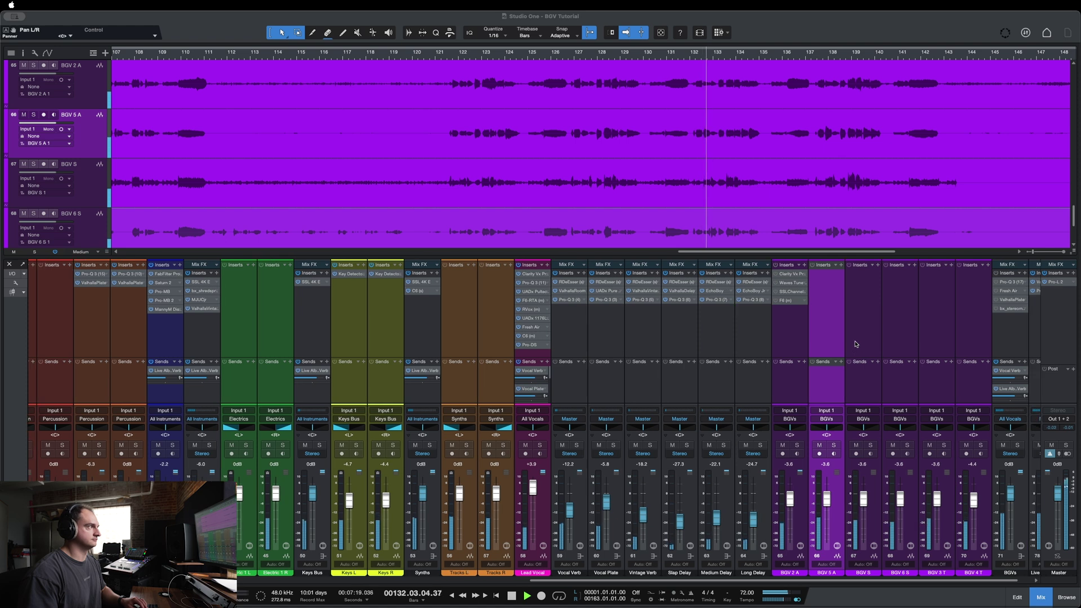
pyautogui.hscroll(3, 799, 240)
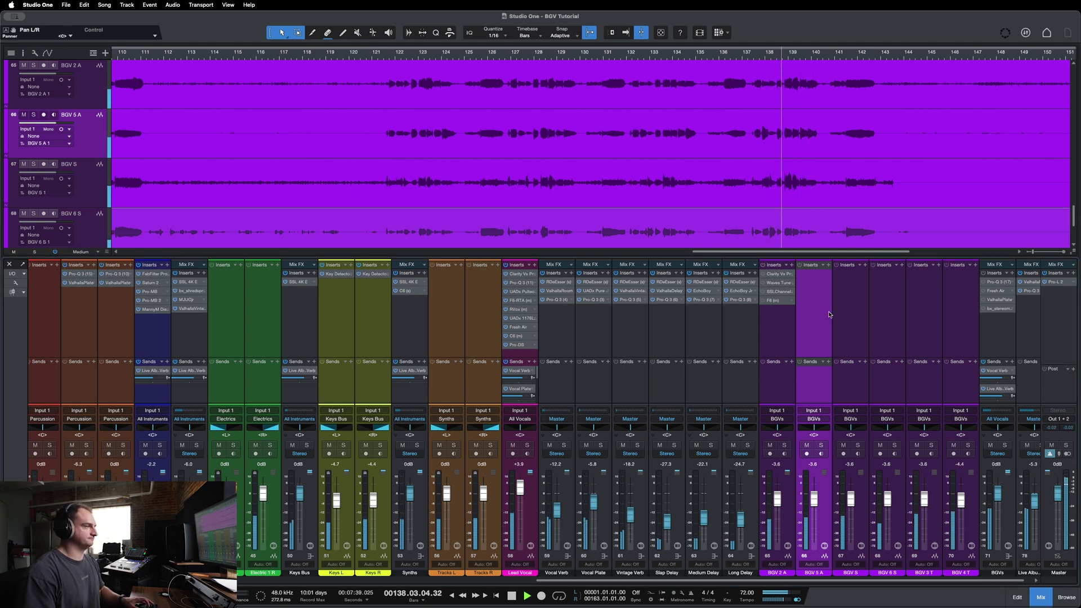
# Step: Stop playback and set an active loop range from bar 130.02 to bar 142.04
pyautogui.press('space')
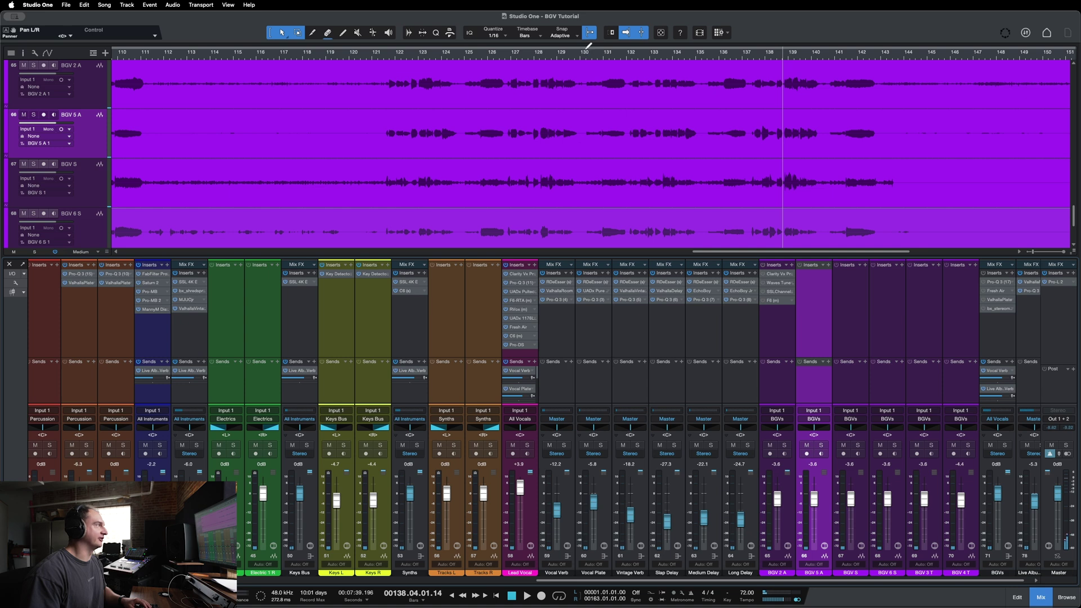
pyautogui.moveTo(586, 47)
pyautogui.mouseDown()
pyautogui.moveTo(738, 80)
pyautogui.moveTo(877, 91)
pyautogui.mouseUp()
pyautogui.press('/')
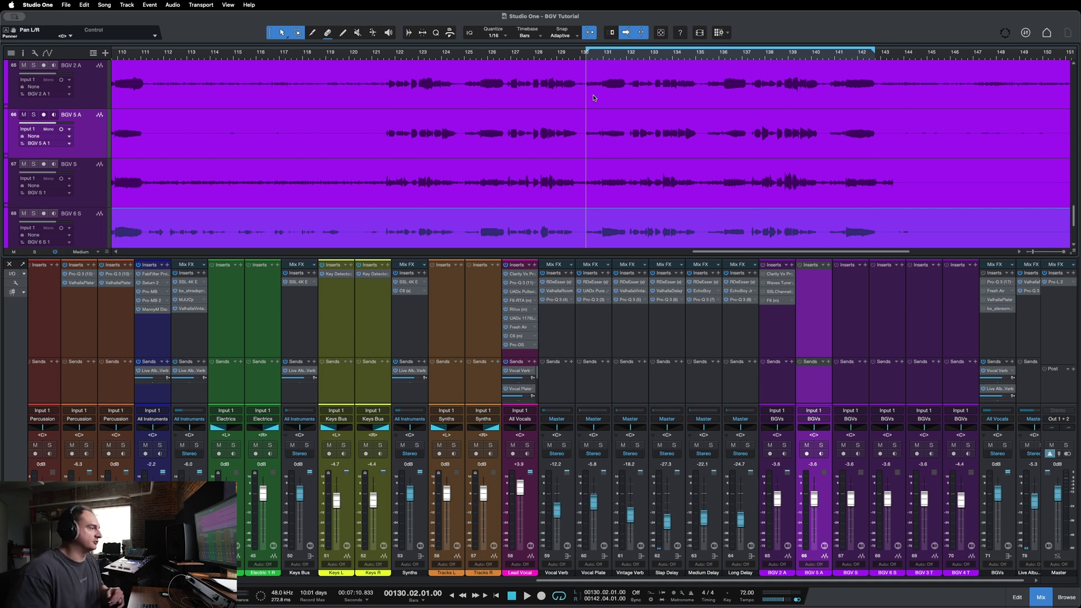
# Step: Solo the BGVs bus together with the six background vocal tracks that feed it
pyautogui.click(848, 323)
pyautogui.click(777, 338)
pyautogui.keyDown('shift'); pyautogui.click(951, 345); pyautogui.keyUp('shift')
pyautogui.click(1004, 329)
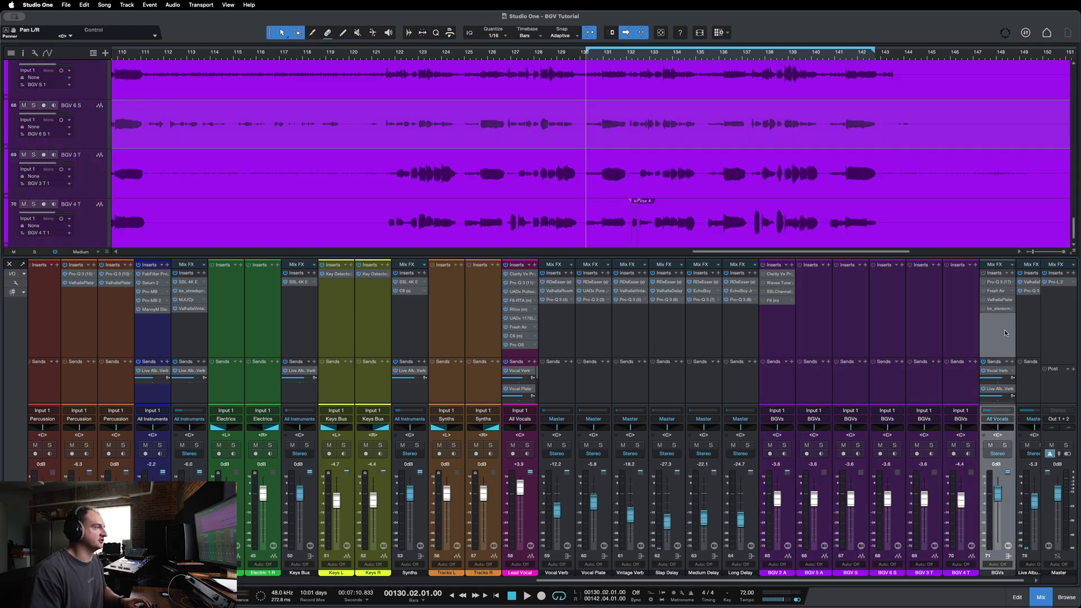
pyautogui.press('s')
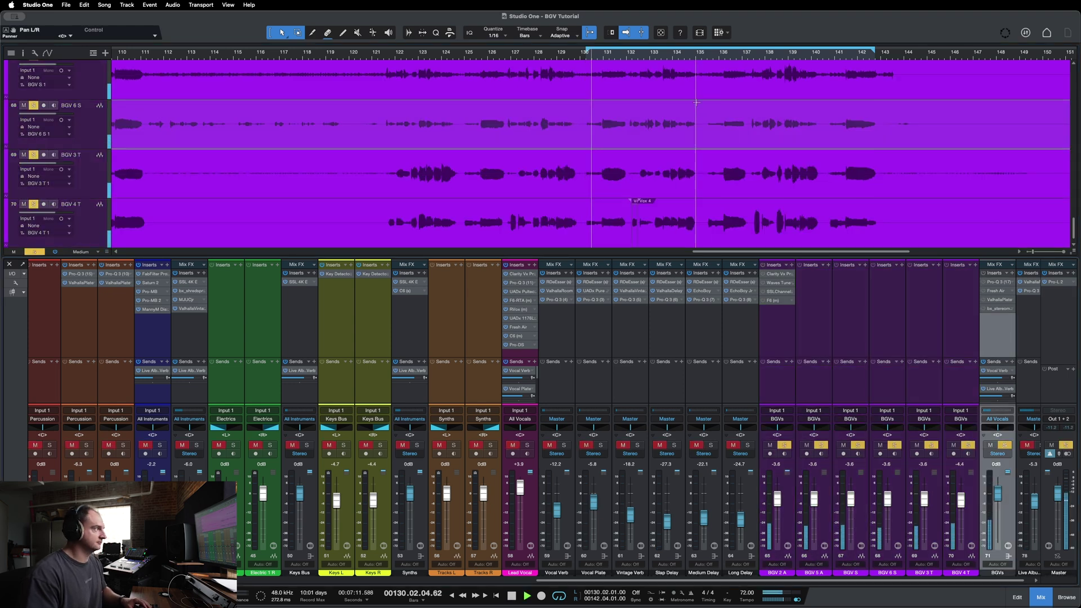
# Step: Listen to the soloed background vocals within the full mixer layout, and stop playback
pyautogui.hscroll(-4, 562, 358)
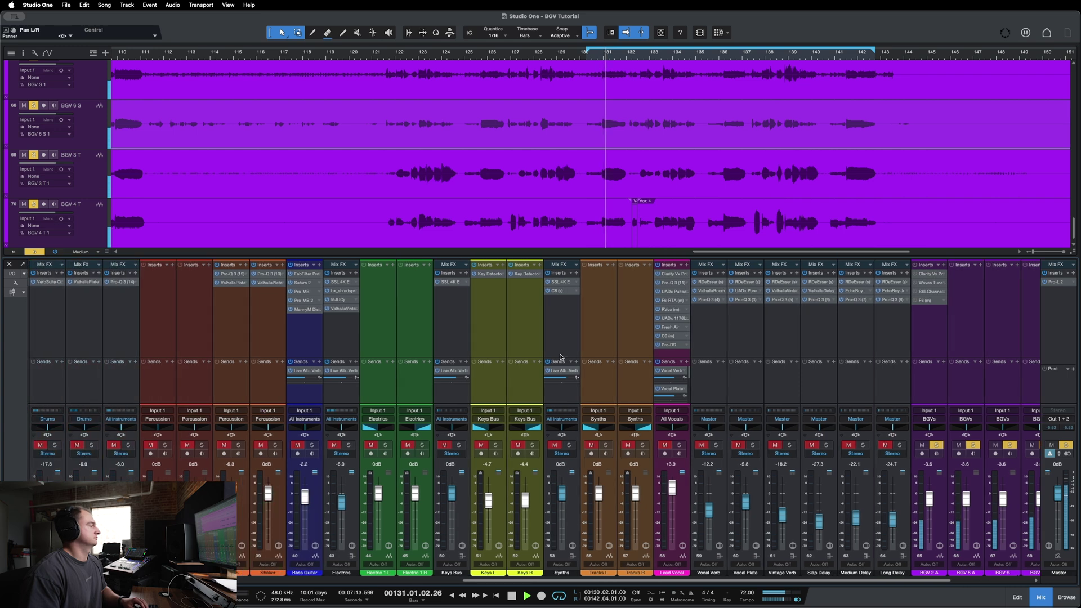
pyautogui.hscroll(5, 674, 348)
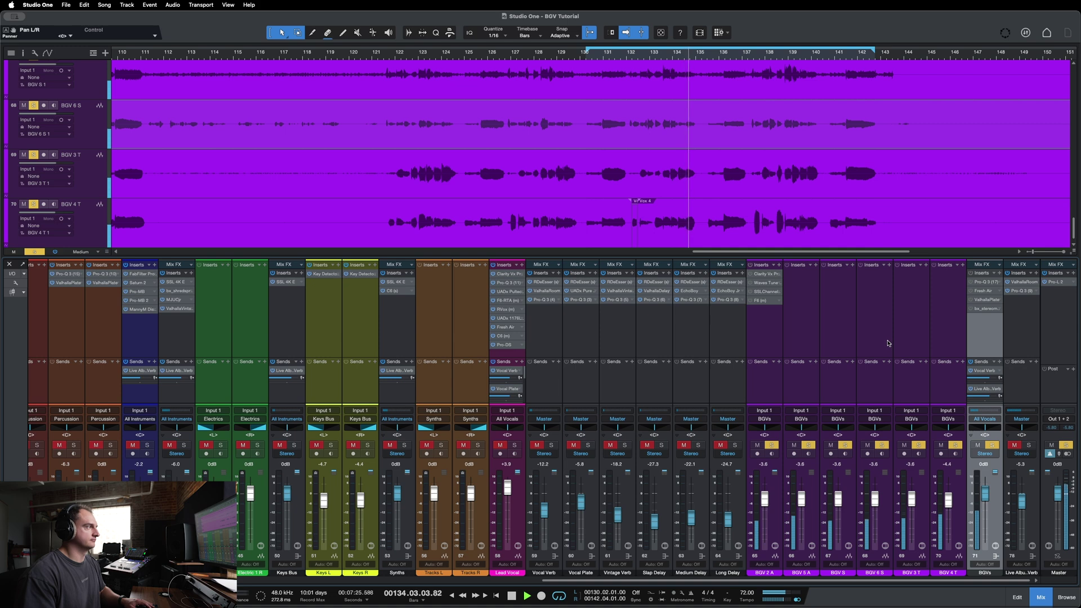
pyautogui.press('space')
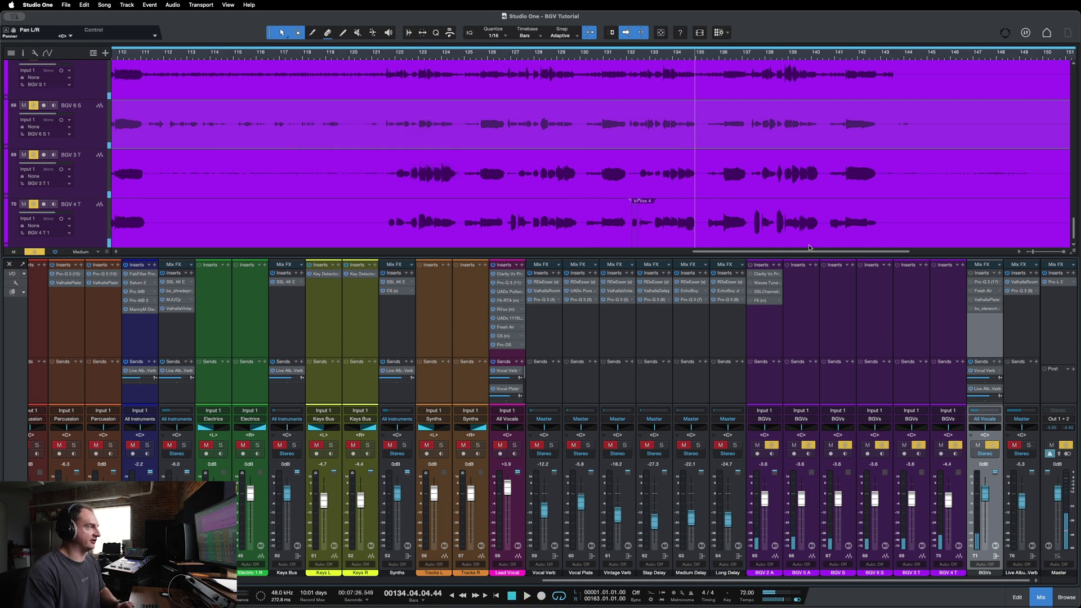
# Step: Enlarge the arrangement area above the mixer so the background vocal tracks have more room
pyautogui.scroll(5, 806, 231)
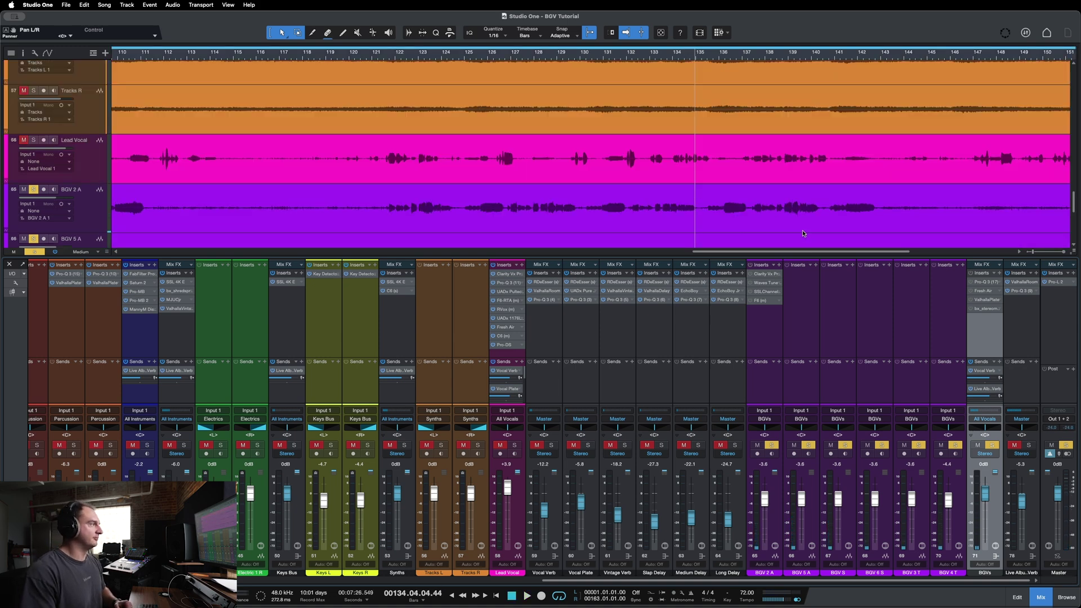
pyautogui.scroll(-3, 812, 205)
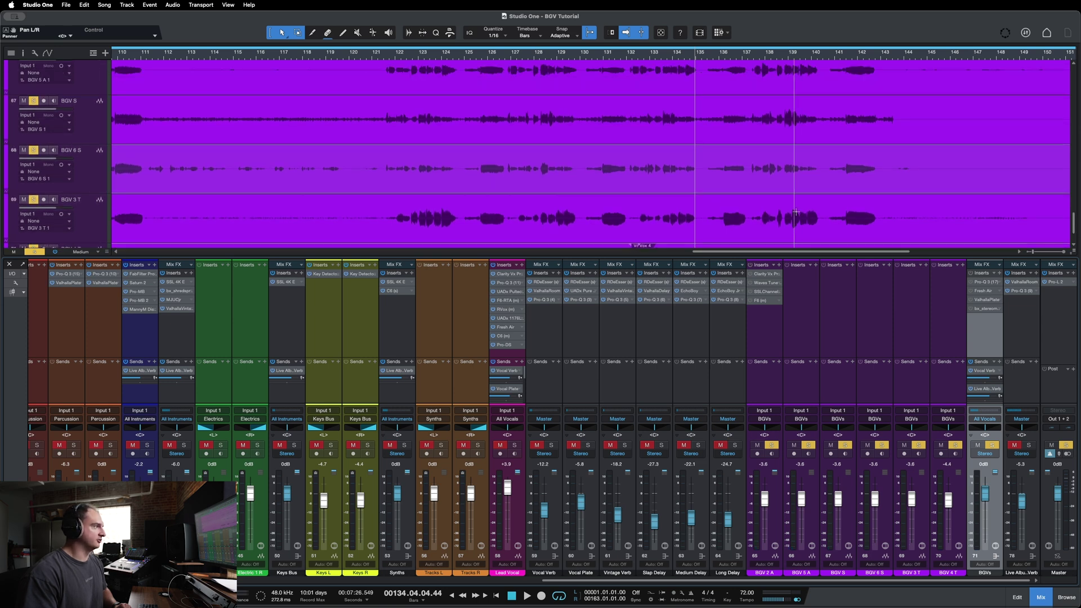
pyautogui.moveTo(784, 262); pyautogui.dragTo(788, 310)
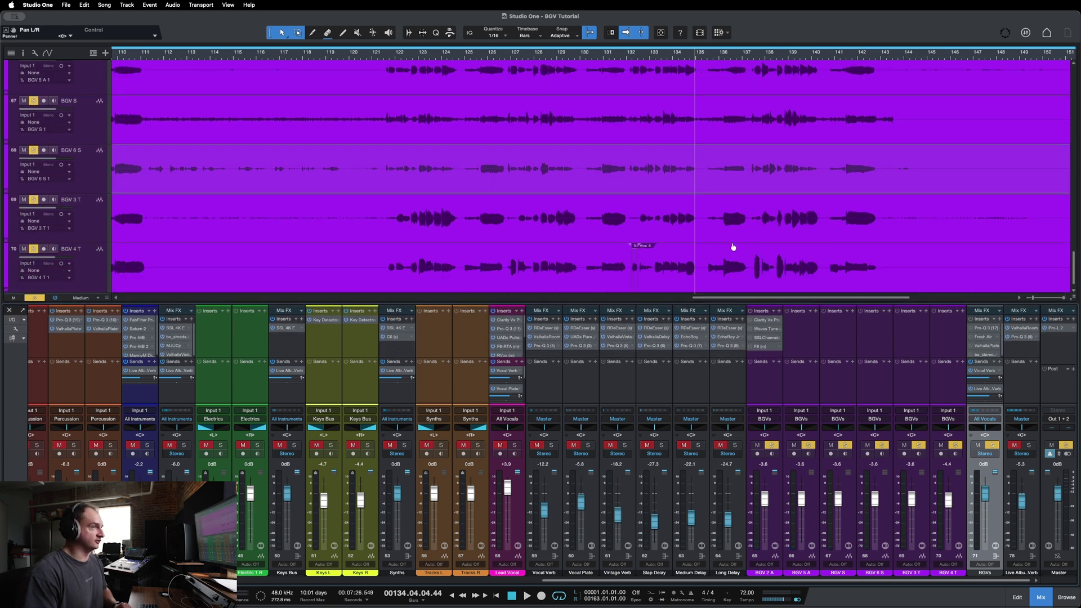
# Step: Examine the background vocal events one by one, from the BGV 4 T track up to BGV 2 A and back to BGV S
pyautogui.click(714, 277)
pyautogui.press(',')
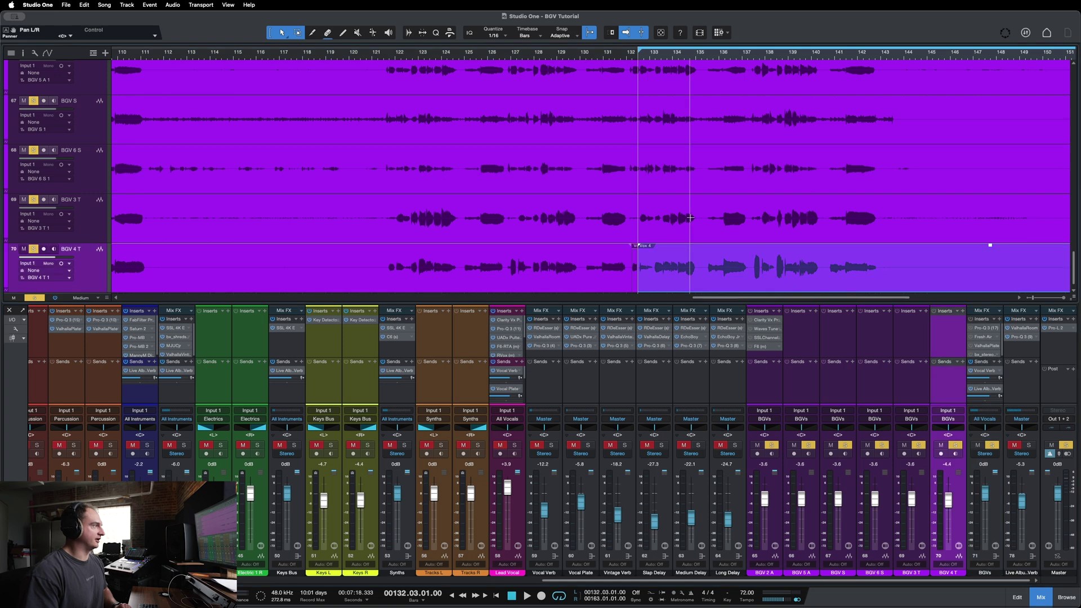
pyautogui.click(691, 240)
pyautogui.scroll(1, 684, 224)
pyautogui.click(647, 189)
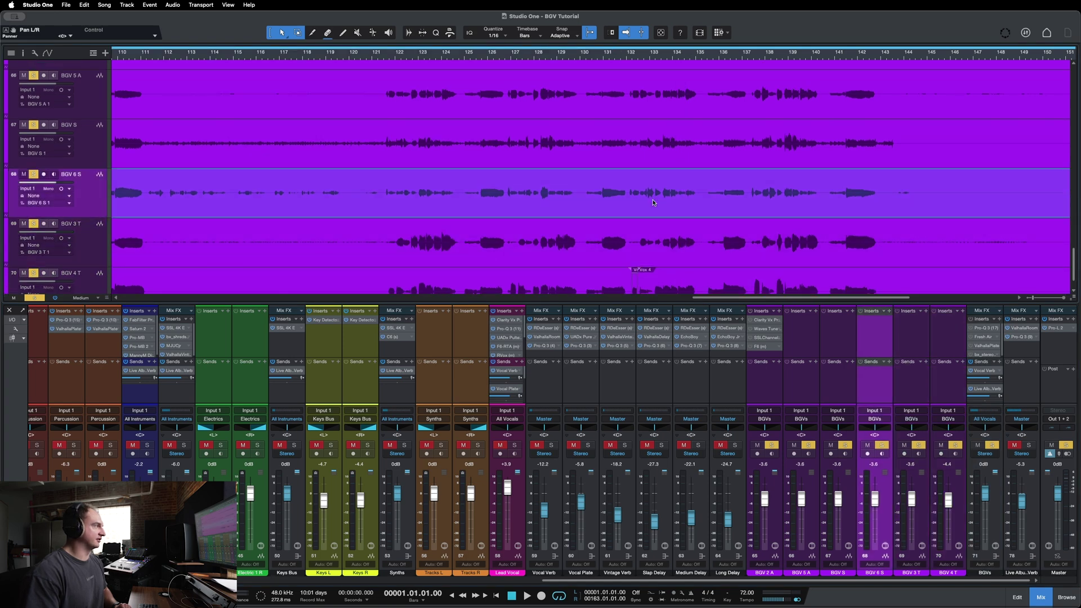
pyautogui.click(640, 157)
pyautogui.click(654, 108)
pyautogui.scroll(4, 669, 149)
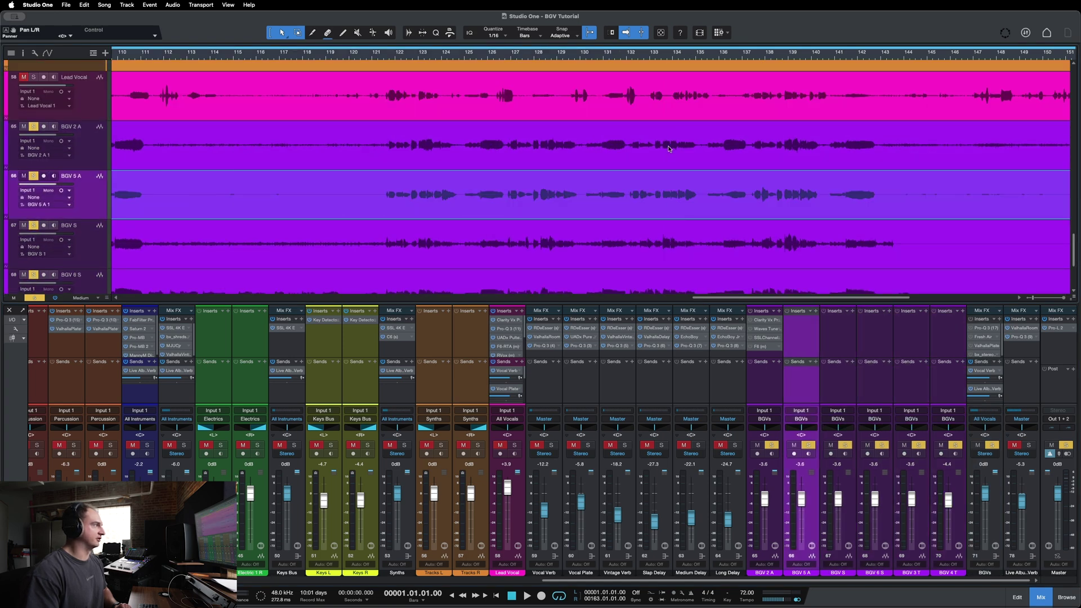
pyautogui.click(669, 161)
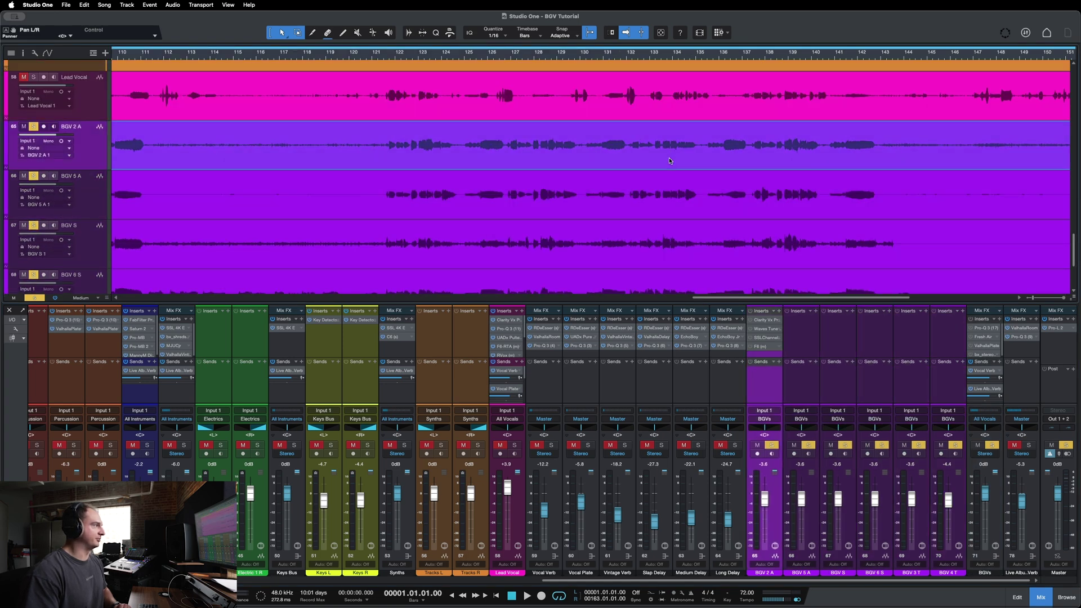
pyautogui.scroll(-1, 681, 214)
pyautogui.click(678, 230)
pyautogui.scroll(-1, 694, 234)
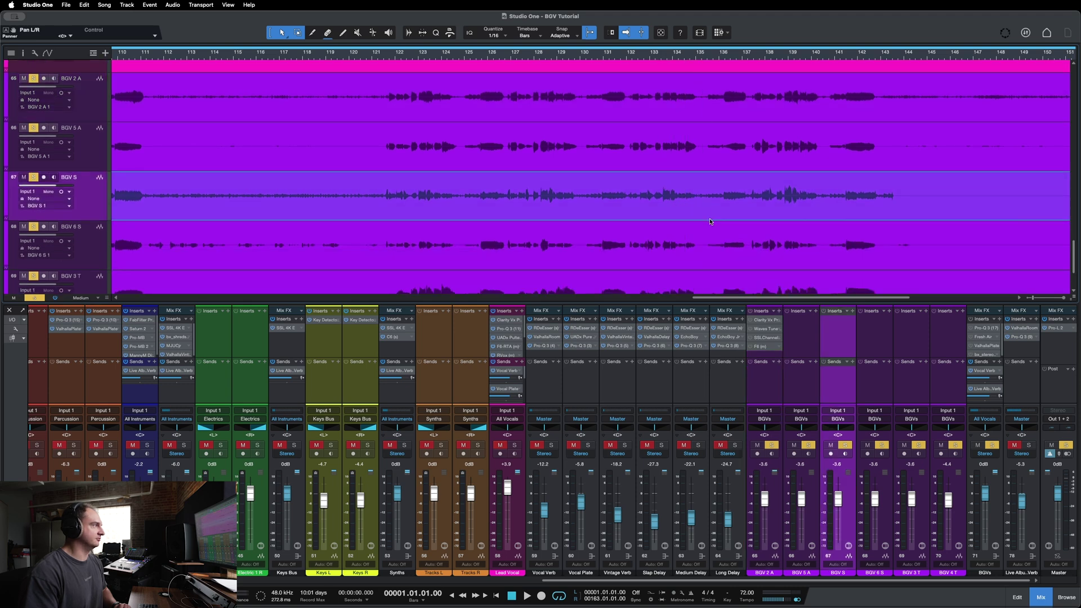
# Step: Adjust the event gain of the BGV S and BGV 6 S recordings to balance their waveform levels
pyautogui.scroll(-1, 599, 184)
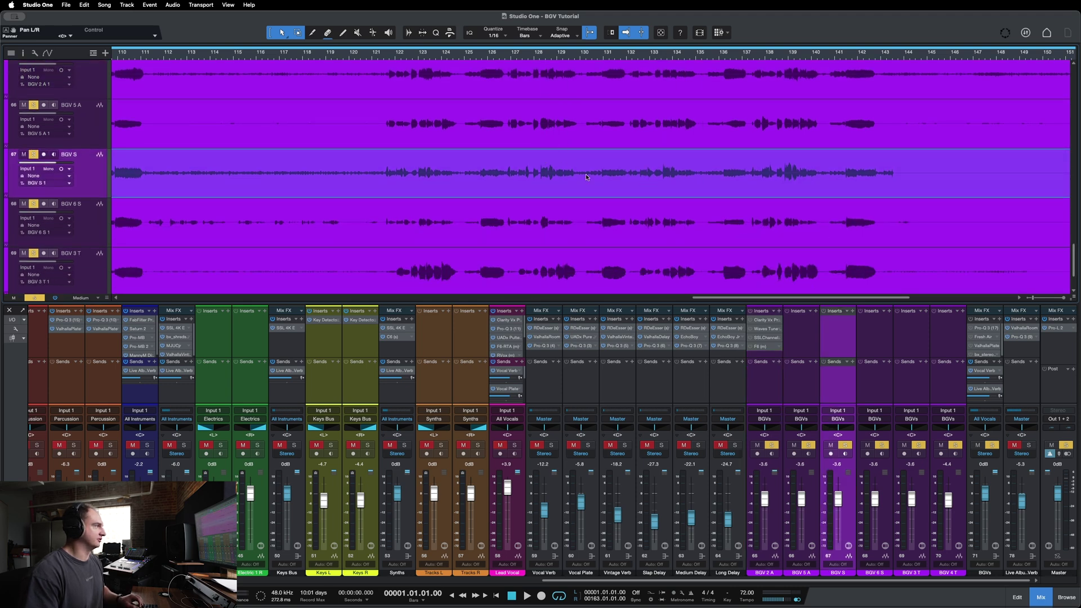
pyautogui.scroll(-2, 679, 195)
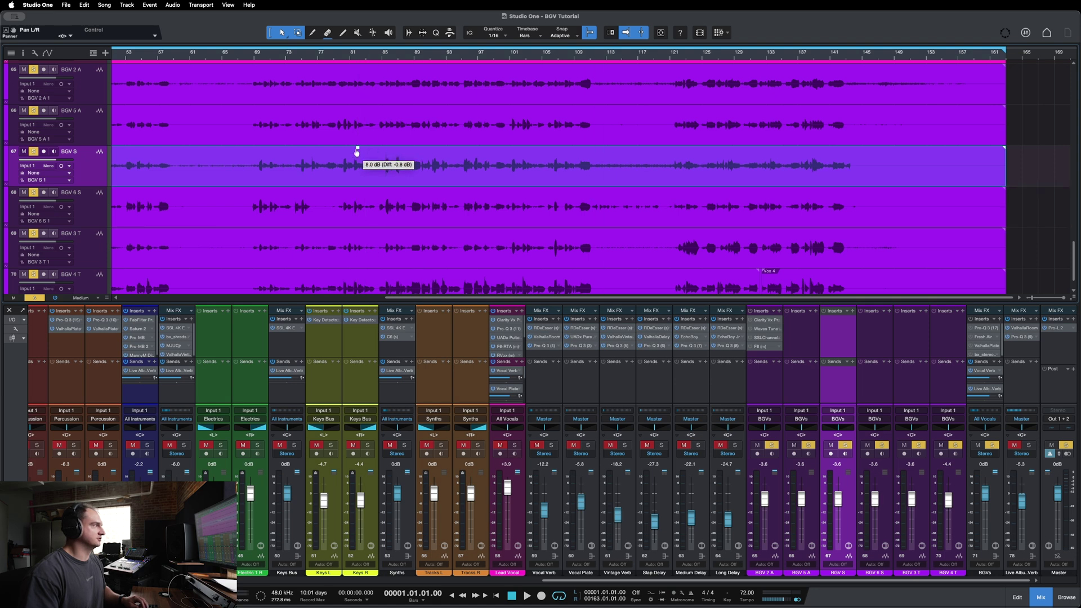
pyautogui.click(369, 190)
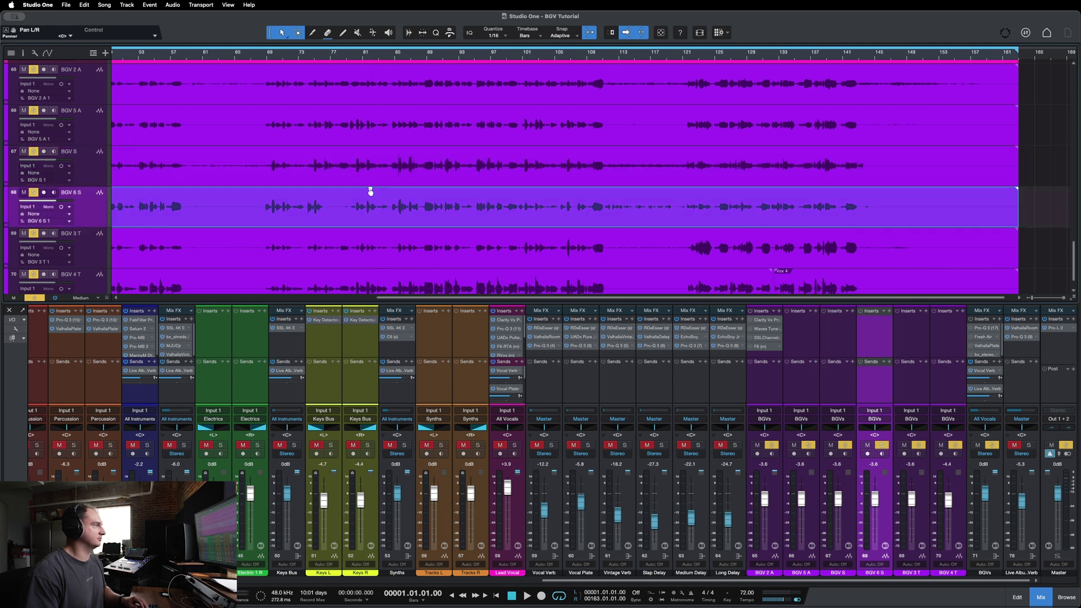
pyautogui.moveTo(371, 191); pyautogui.dragTo(369, 187)
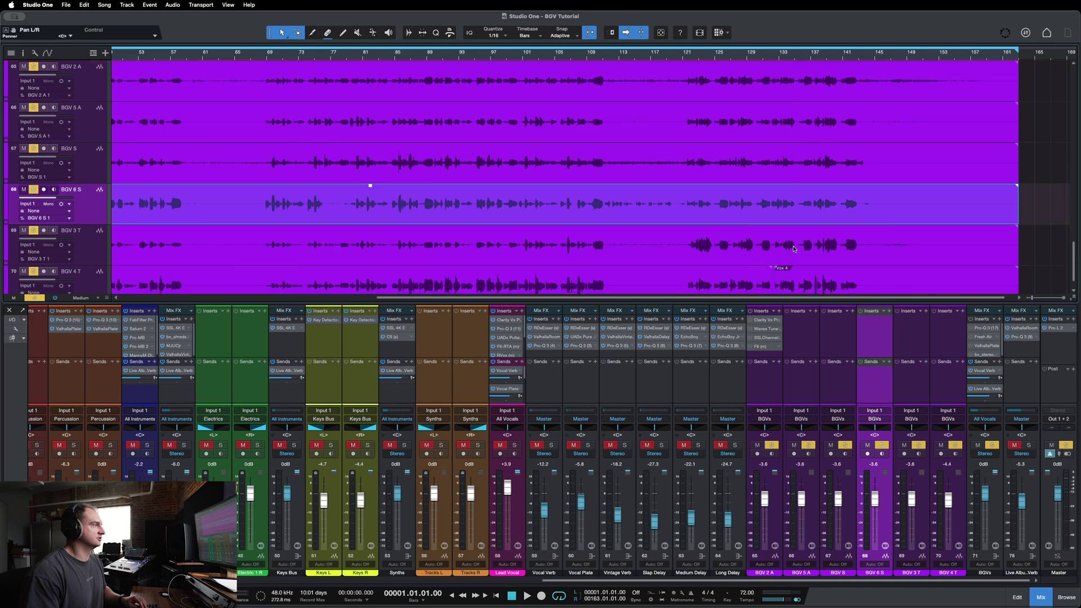
# Step: Compare the waveform levels of the background vocal events from BGV 2 A to BGV 4 T in the section around bars 113 to 145
pyautogui.scroll(-1, 789, 243)
pyautogui.hscroll(1, 794, 242)
pyautogui.scroll(2, 806, 230)
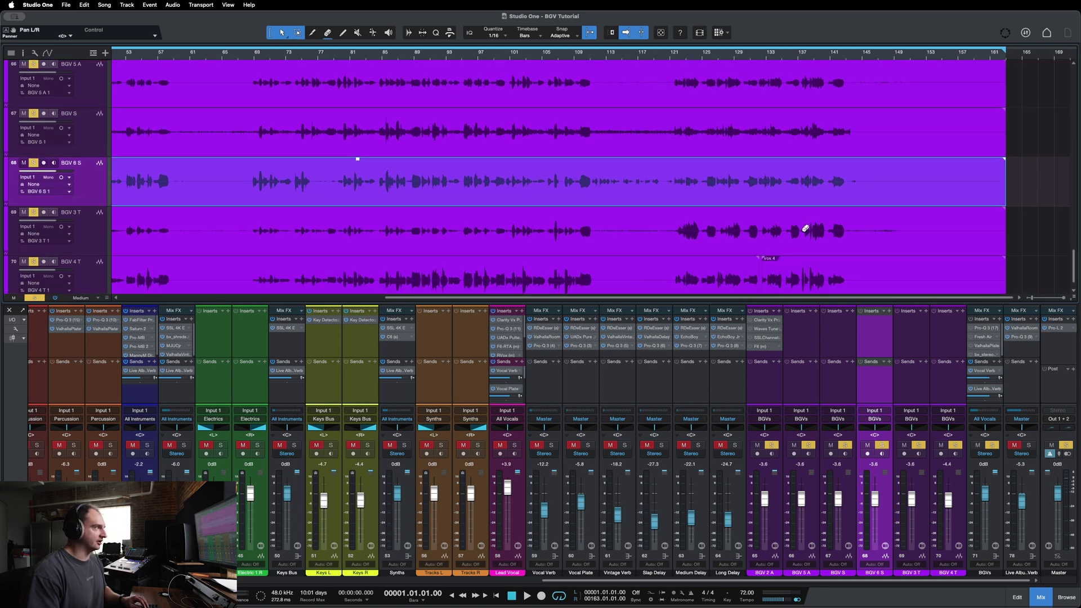
pyautogui.scroll(4, 806, 230)
pyautogui.scroll(4, 657, 260)
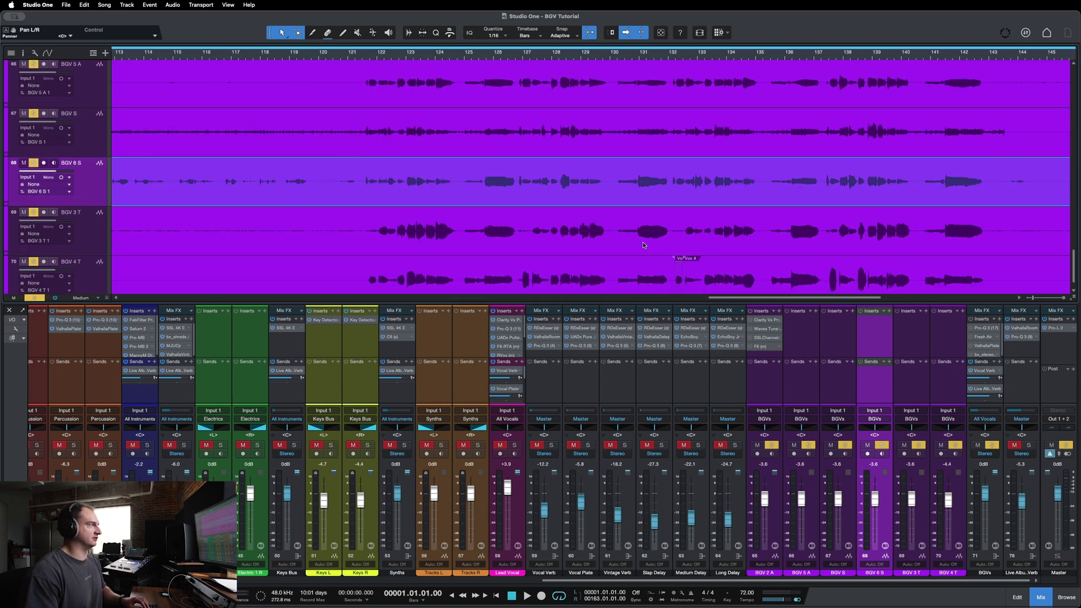
pyautogui.scroll(-2, 653, 242)
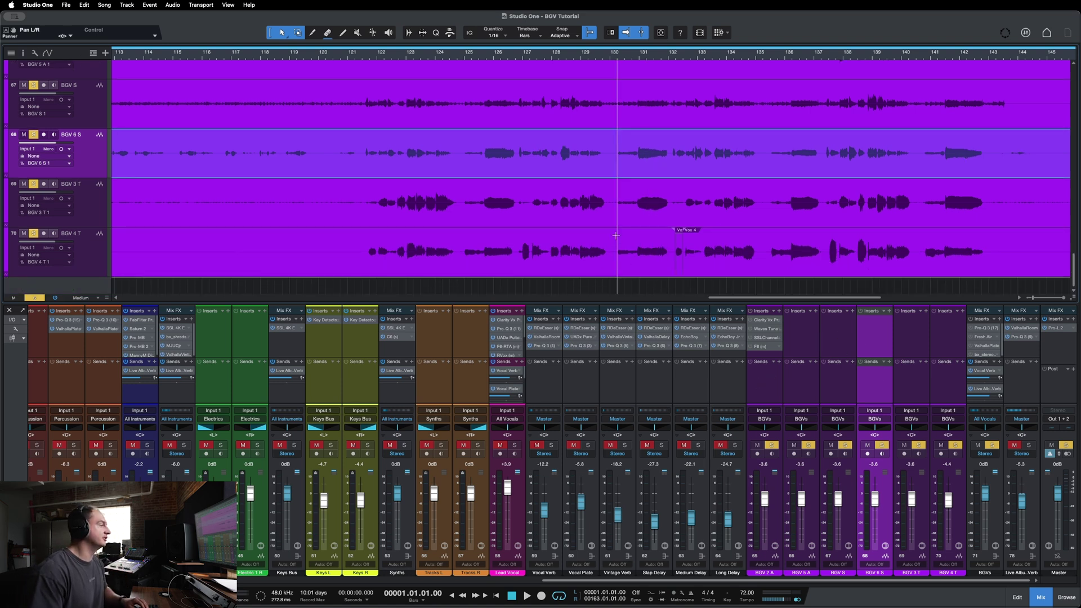
pyautogui.click(765, 398)
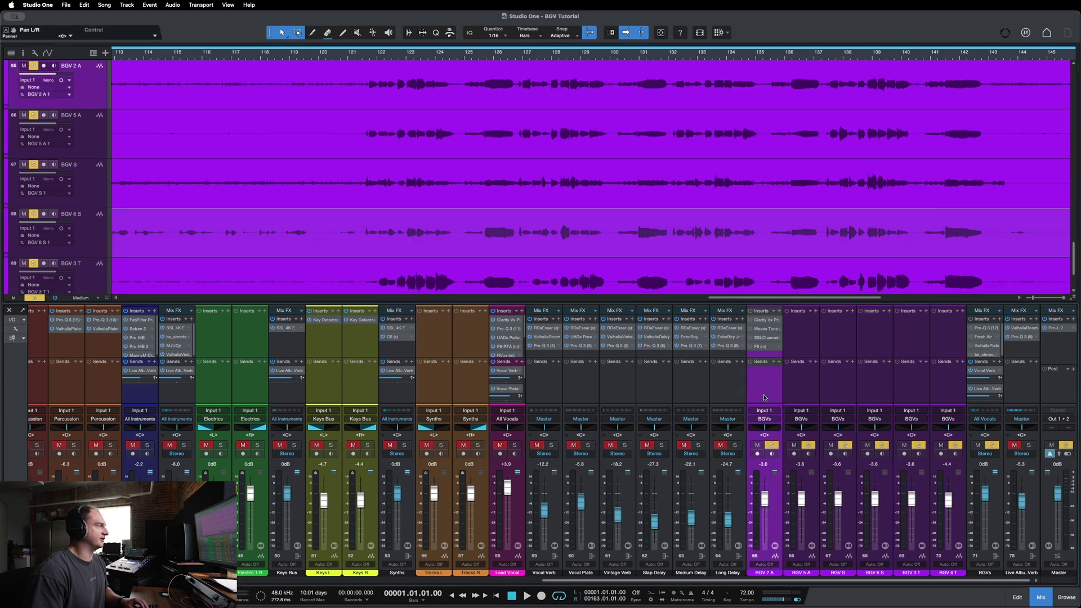
pyautogui.scroll(-2, 669, 255)
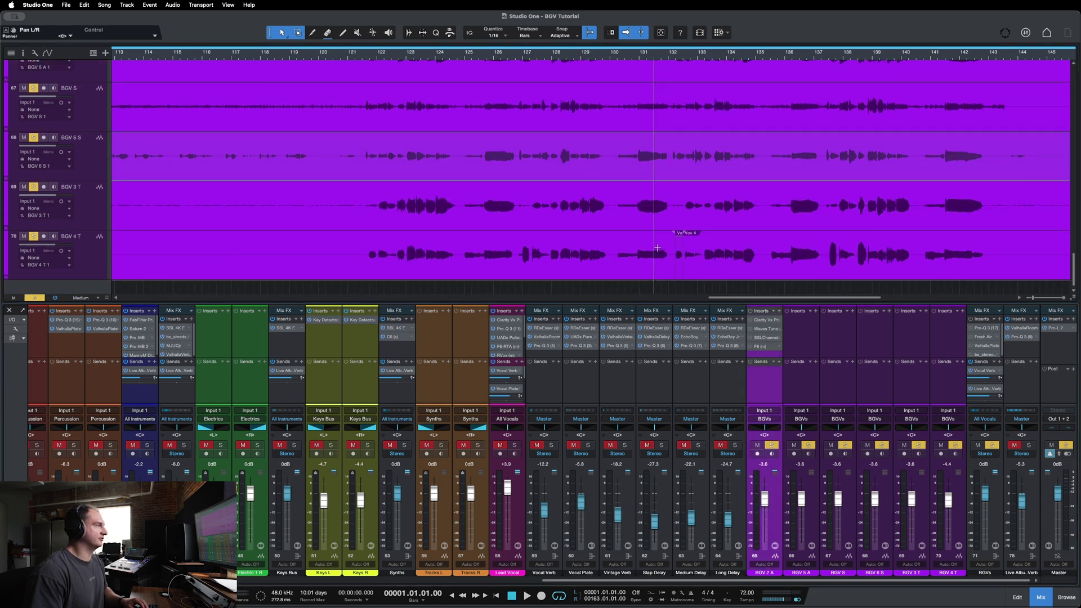
pyautogui.scroll(2, 656, 247)
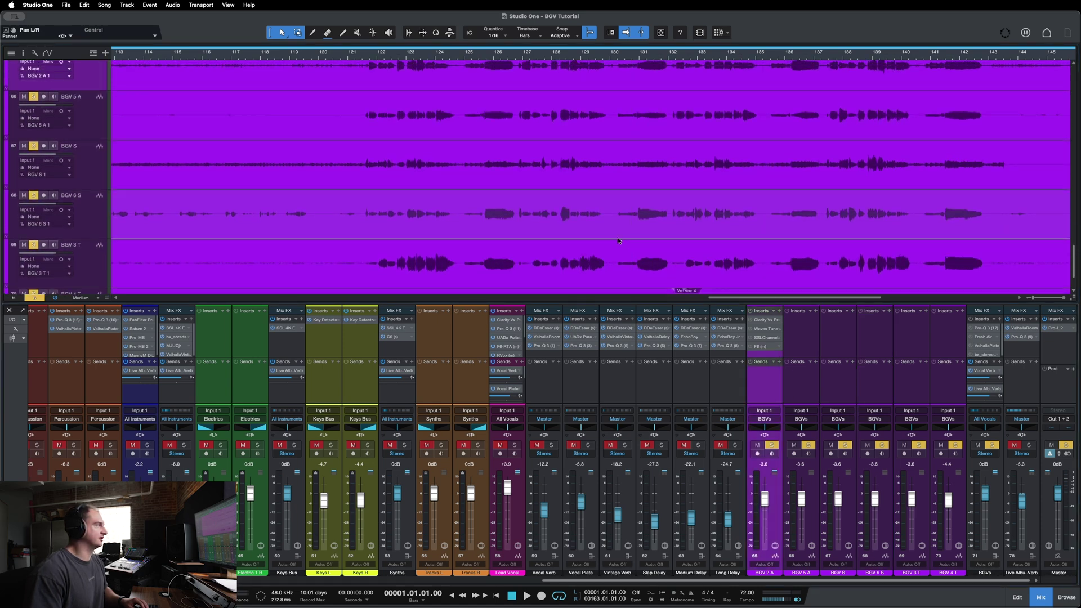
pyautogui.scroll(-2, 573, 232)
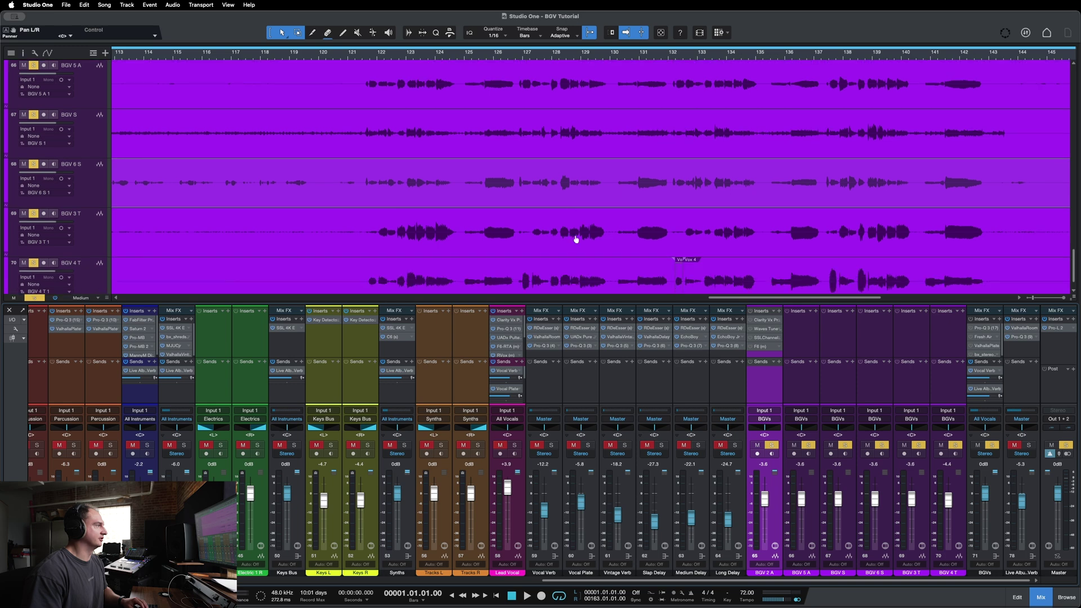
# Step: Adjust the event gain of the BGV 3 T recording to balance it with the other background vocals
pyautogui.scroll(-10, 584, 240)
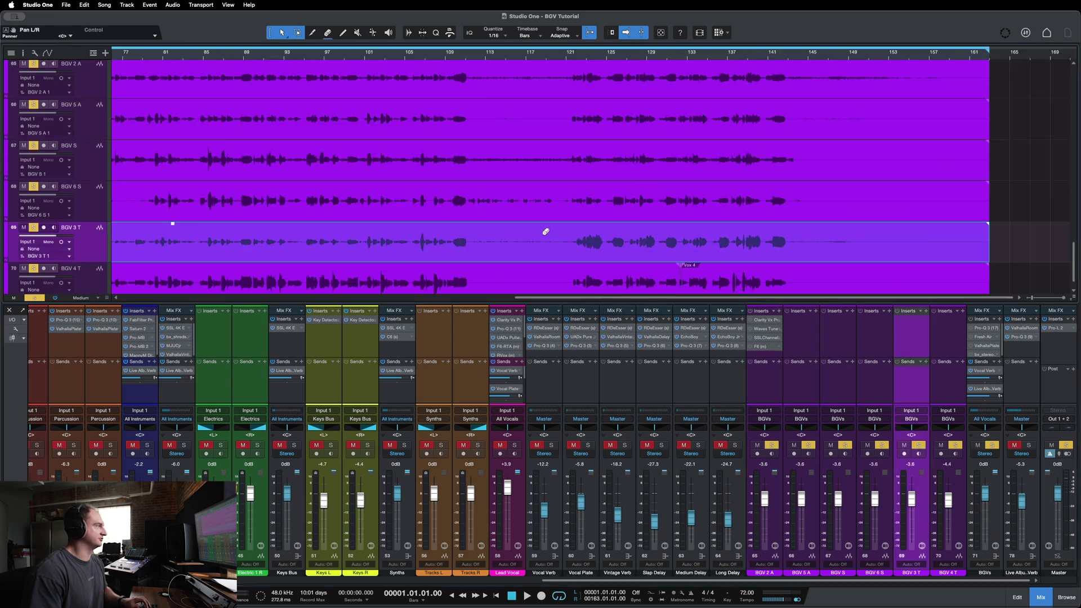
pyautogui.moveTo(543, 226); pyautogui.dragTo(541, 225)
pyautogui.scroll(6, 821, 240)
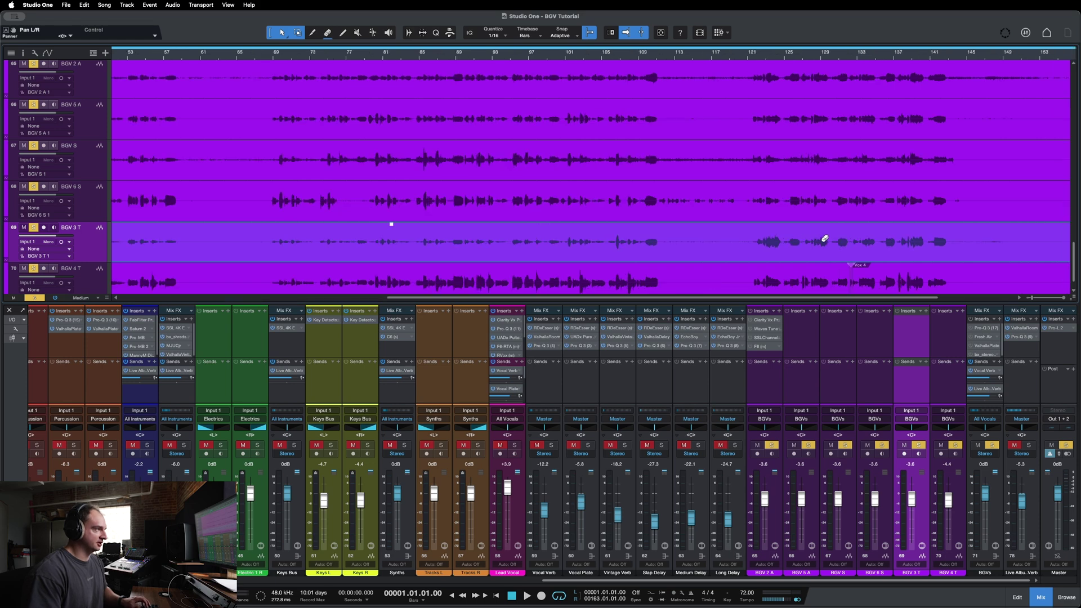
# Step: Play the soloed background vocals from about bar 122, set the BGV 4 T fader to -3.6 dB, and stop playback
pyautogui.click(528, 53)
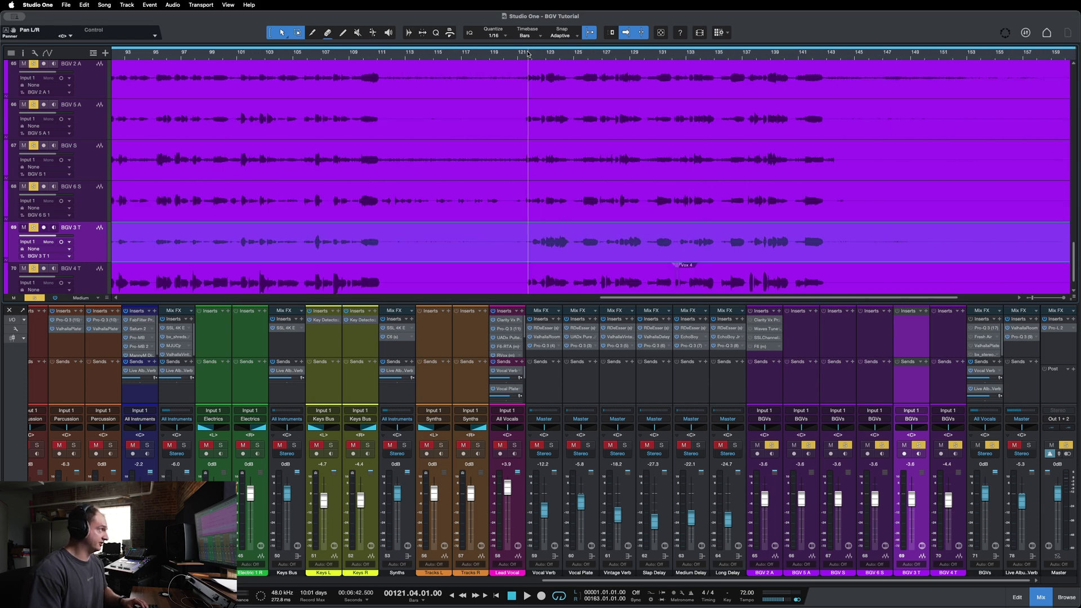
pyautogui.click(540, 53)
pyautogui.press('space')
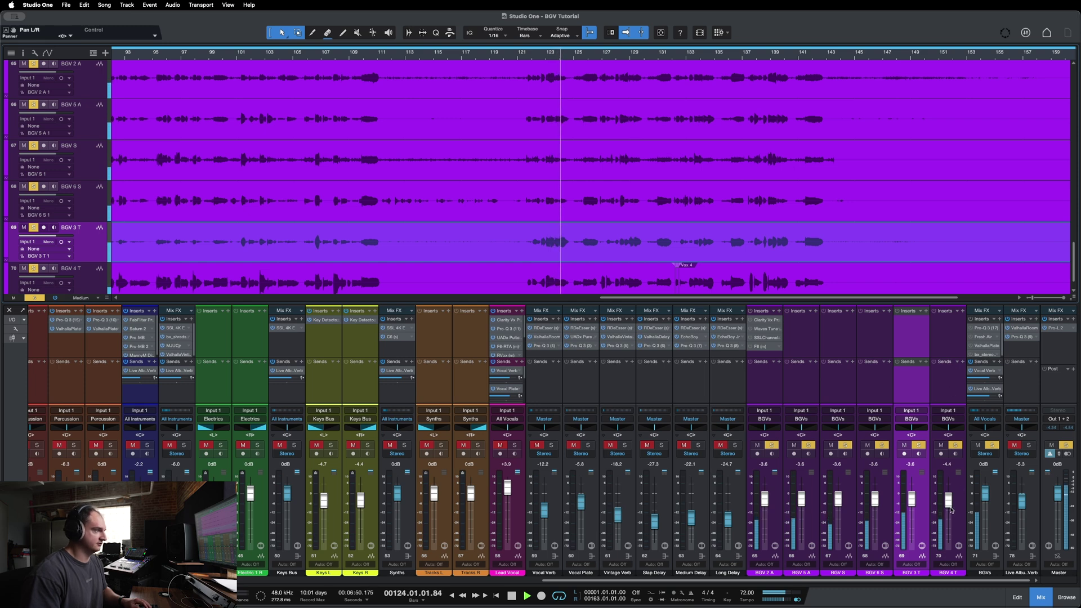
pyautogui.moveTo(948, 503); pyautogui.dragTo(949, 500)
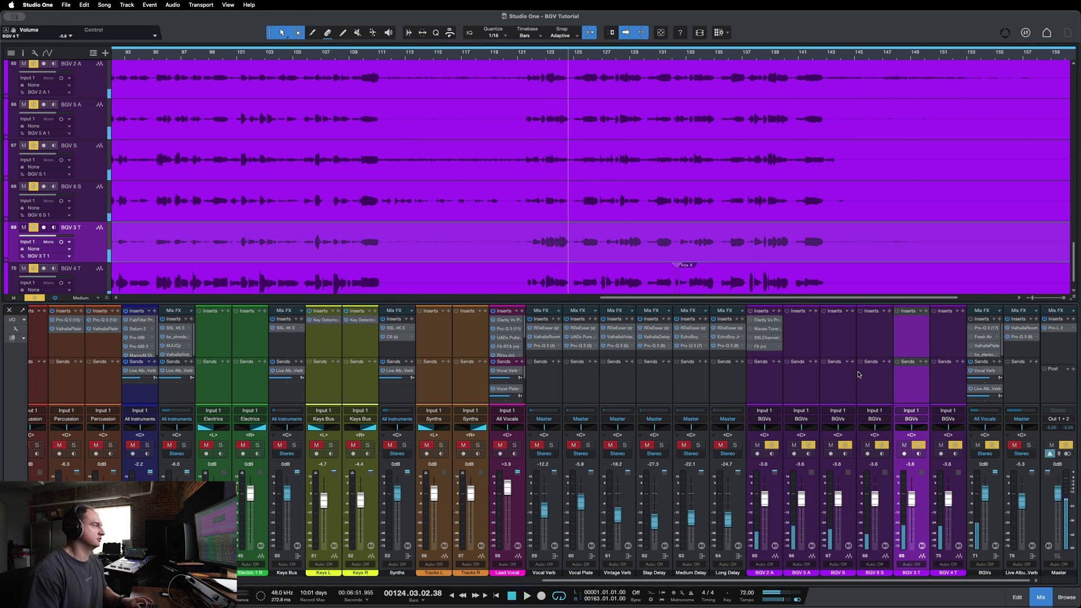
pyautogui.press('space')
# Step: Enlarge the mixer slightly and open the Clarity Vx Pro insert on the BGV 2 A channel, positioning its window over the mixer
pyautogui.scroll(5, 692, 250)
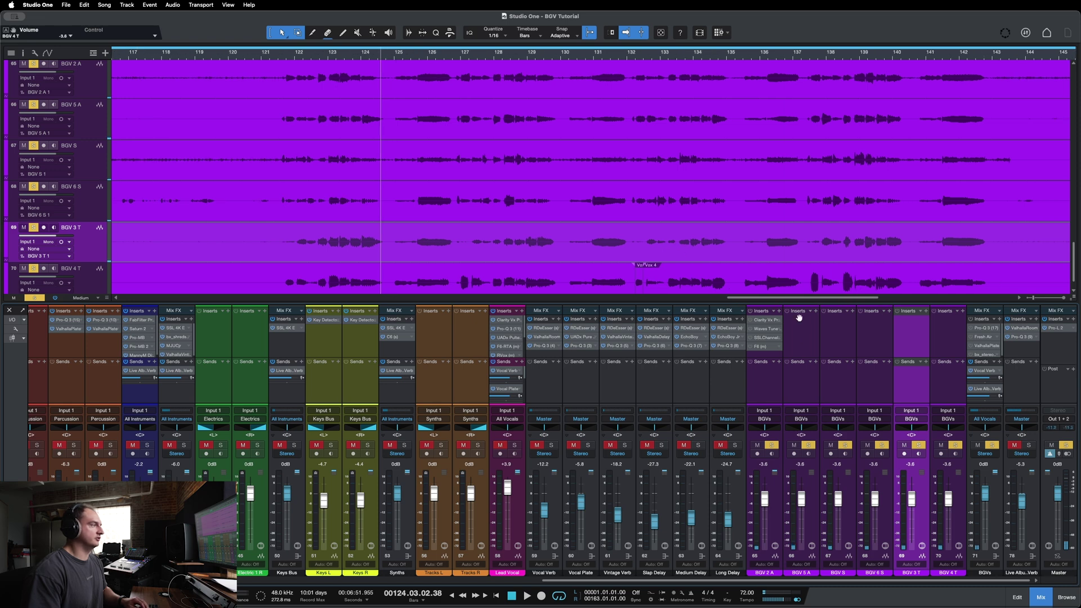
pyautogui.click(775, 395)
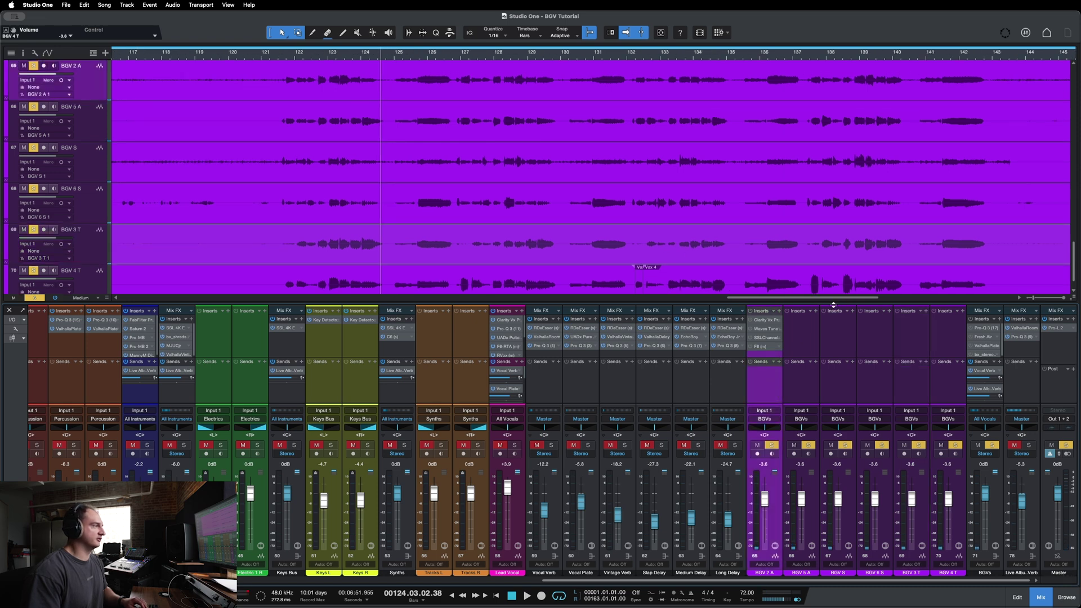
pyautogui.moveTo(833, 305); pyautogui.dragTo(831, 303)
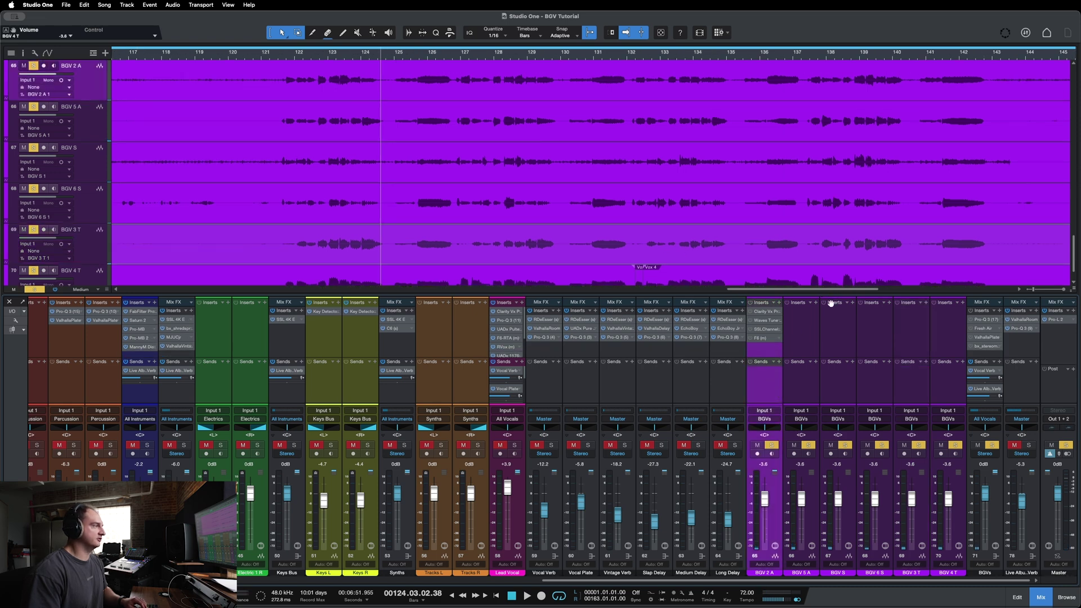
pyautogui.click(765, 312)
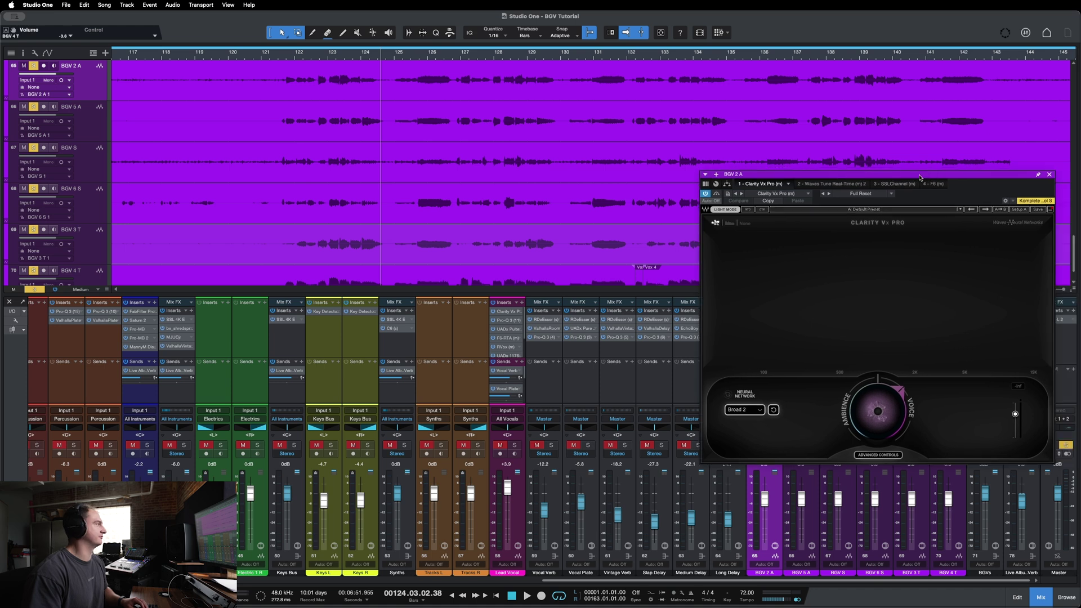
pyautogui.moveTo(944, 171); pyautogui.dragTo(916, 175)
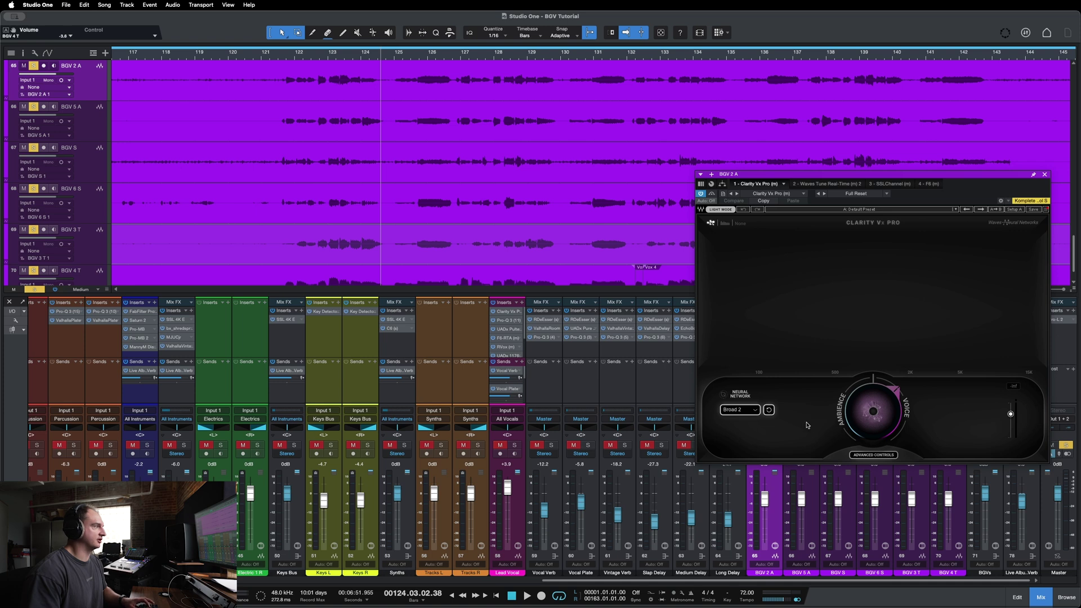
# Step: Start playback and isolate BGV 2 A by clearing the group solo and soloing only that track
pyautogui.press('space')
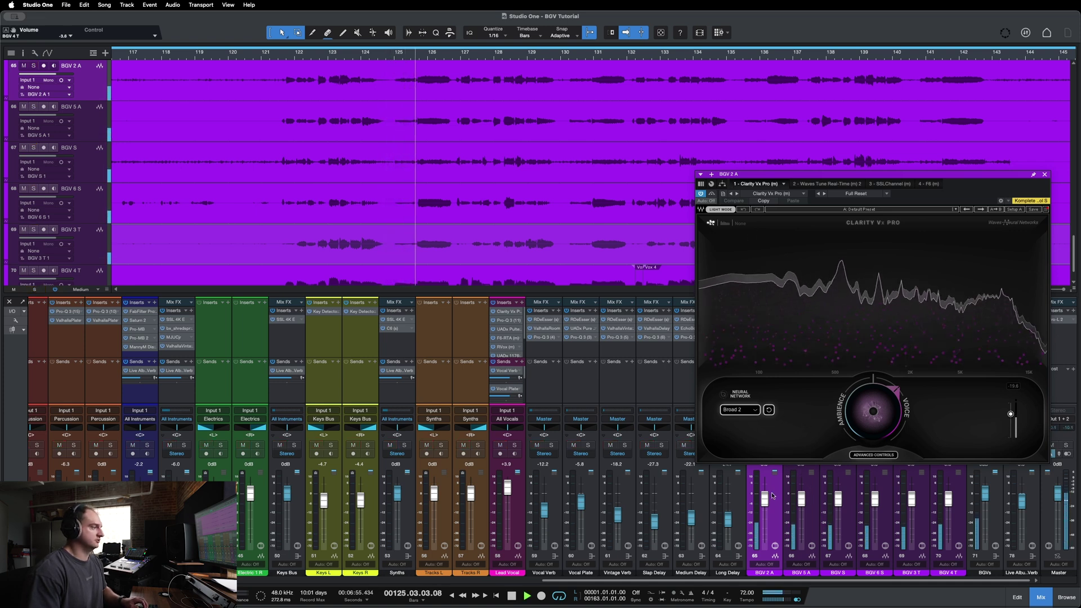
pyautogui.hotkey('shift', 's')
pyautogui.press('s')
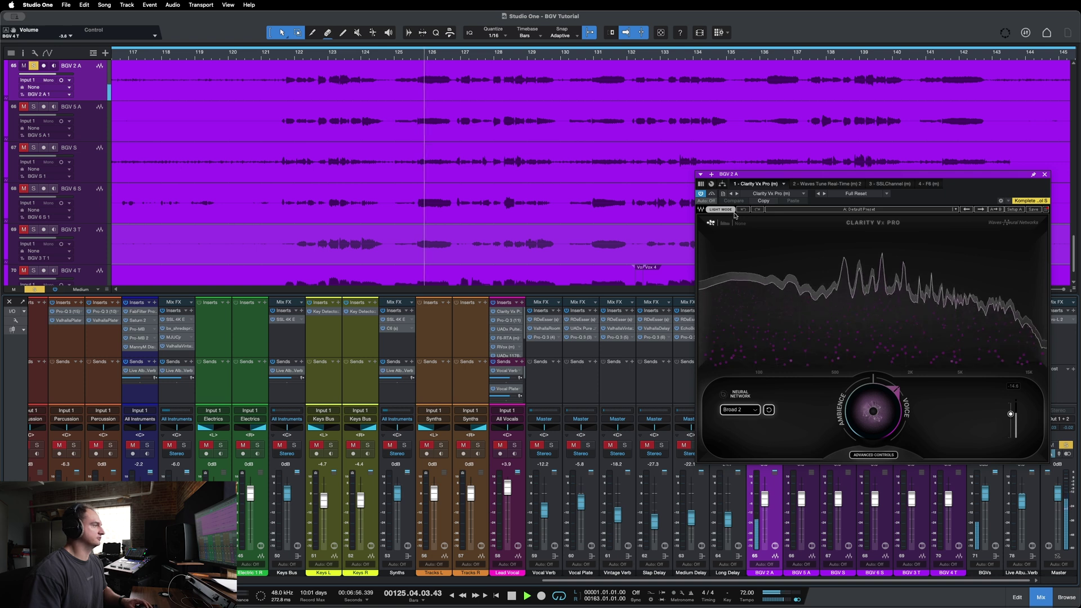
# Step: Compare BGV 2 A with Clarity Vx Pro bypassed and active, then stop playback and close the plug-in
pyautogui.click(712, 194)
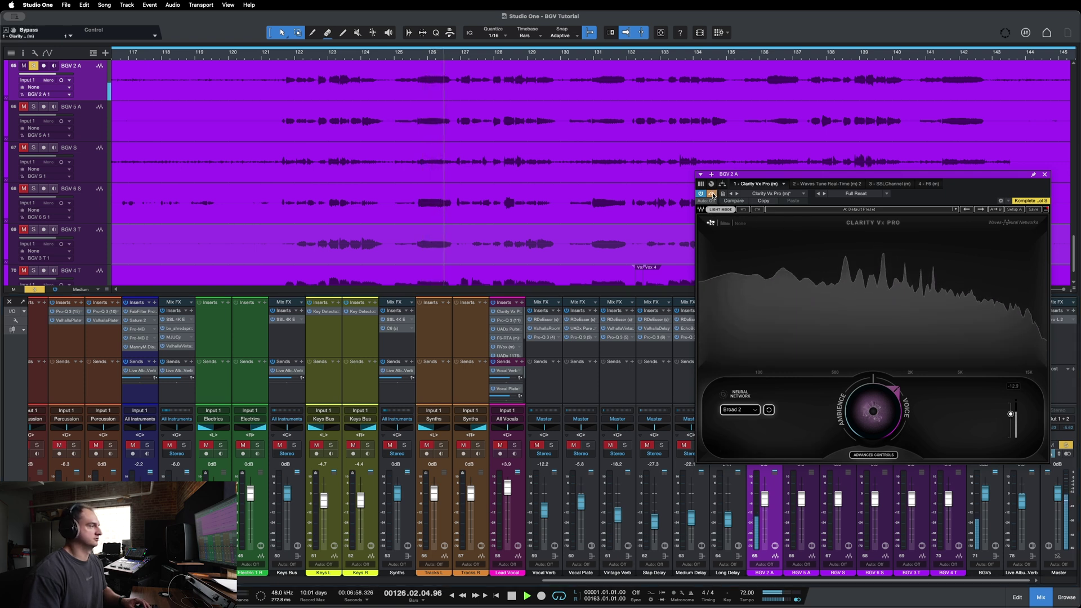
pyautogui.click(712, 194)
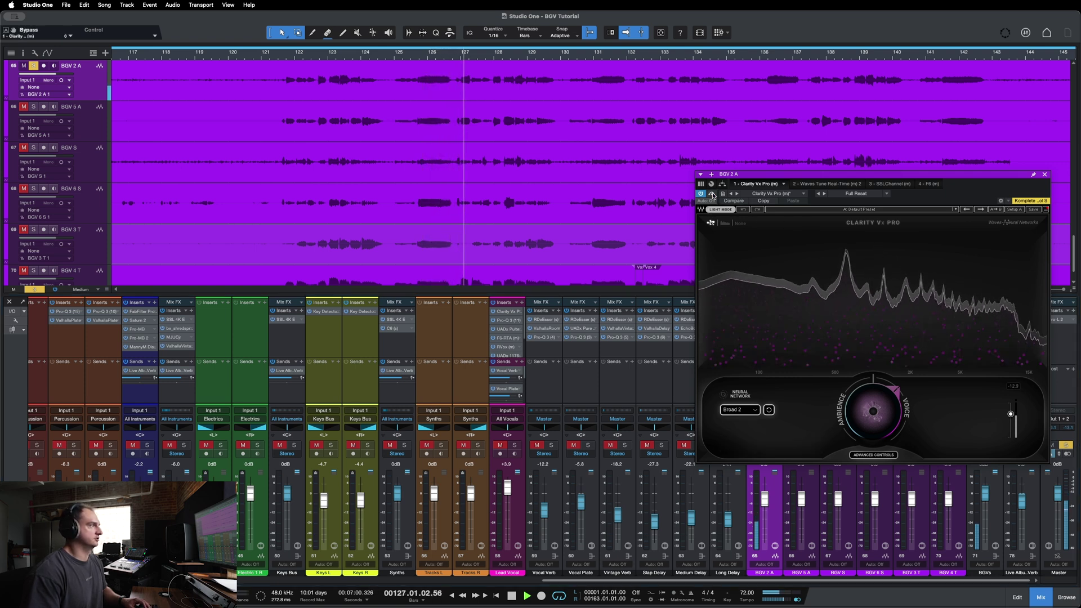
pyautogui.press('space')
pyautogui.click(1044, 174)
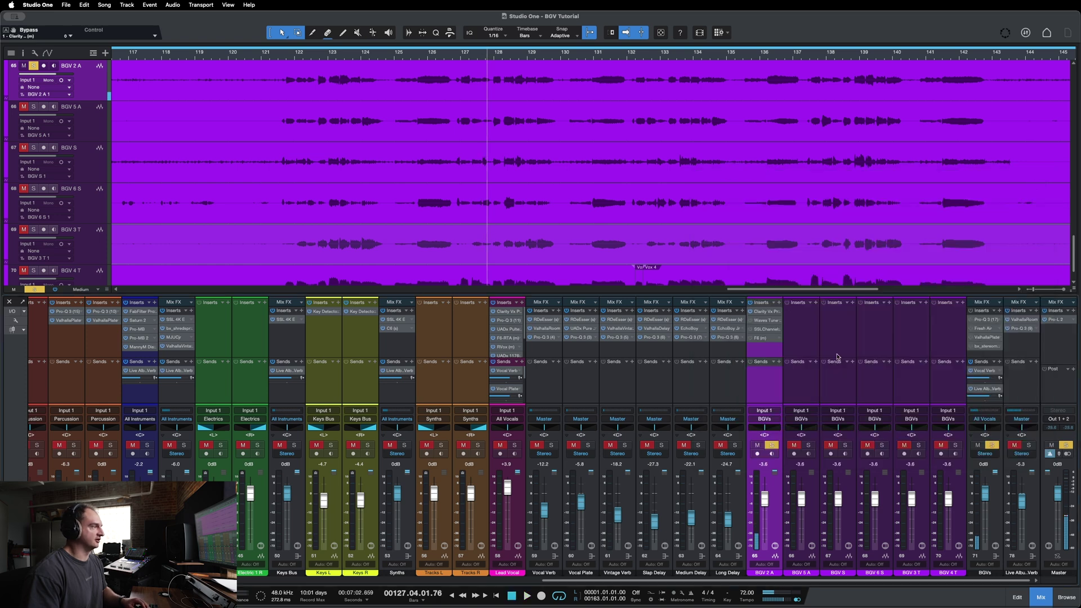
# Step: Open Waves Tune Real-Time on BGV 2 A, examine its pitch correction and scale settings, and close it
pyautogui.click(763, 320)
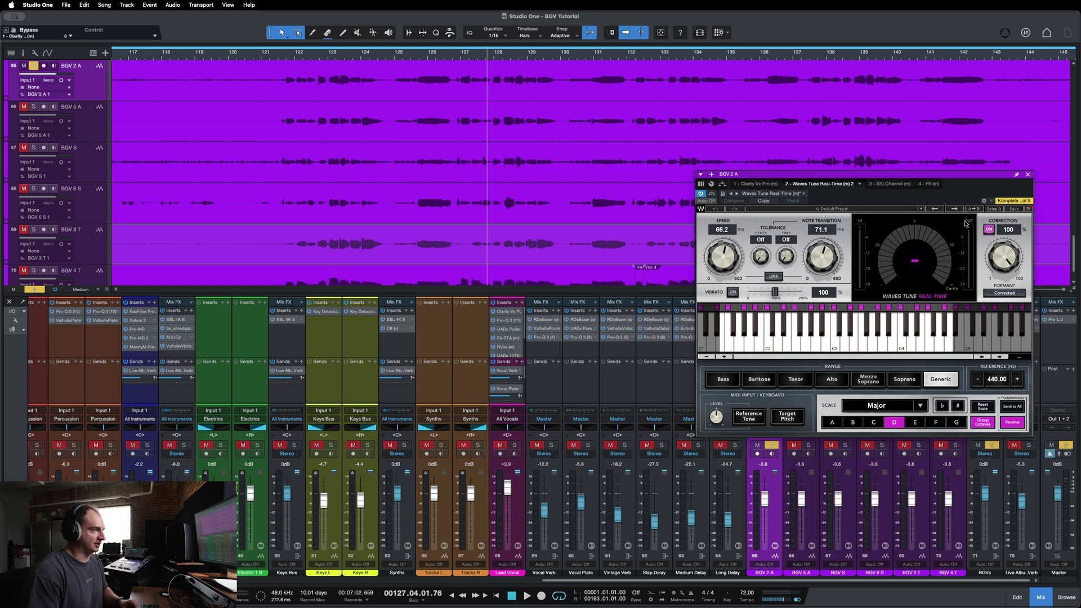
pyautogui.click(1028, 175)
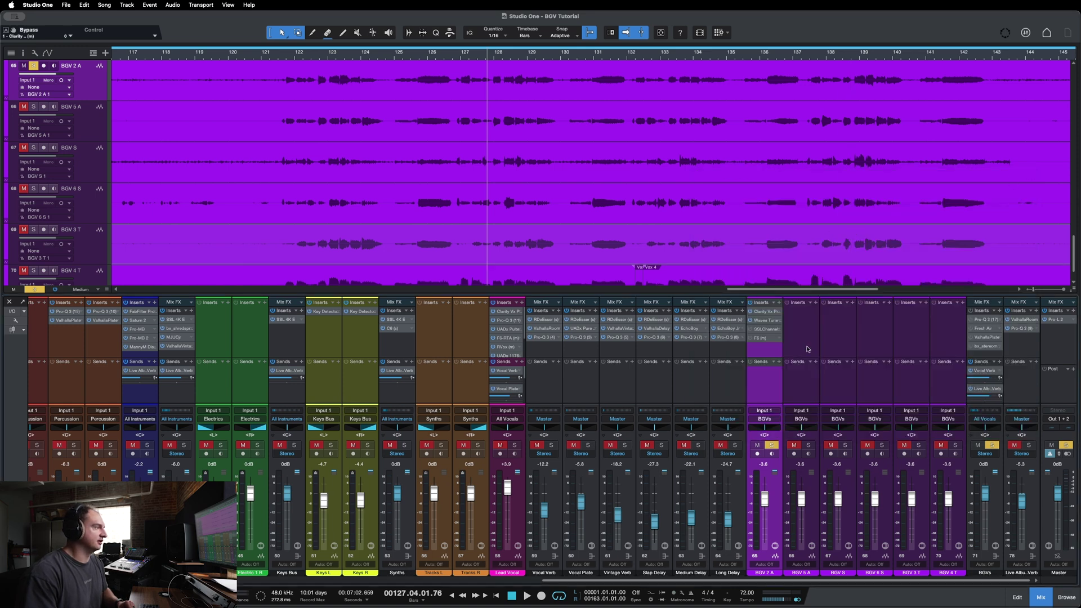
# Step: Open the SSLChannel insert on BGV 2 A and examine its high-pass filter frequency
pyautogui.click(767, 330)
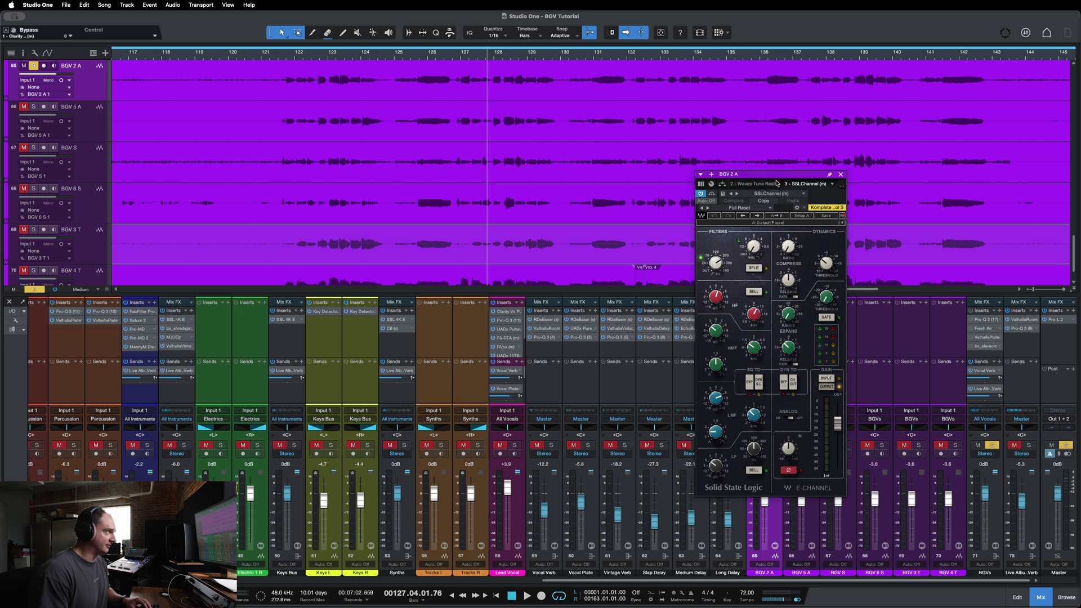
pyautogui.moveTo(771, 175); pyautogui.dragTo(765, 172)
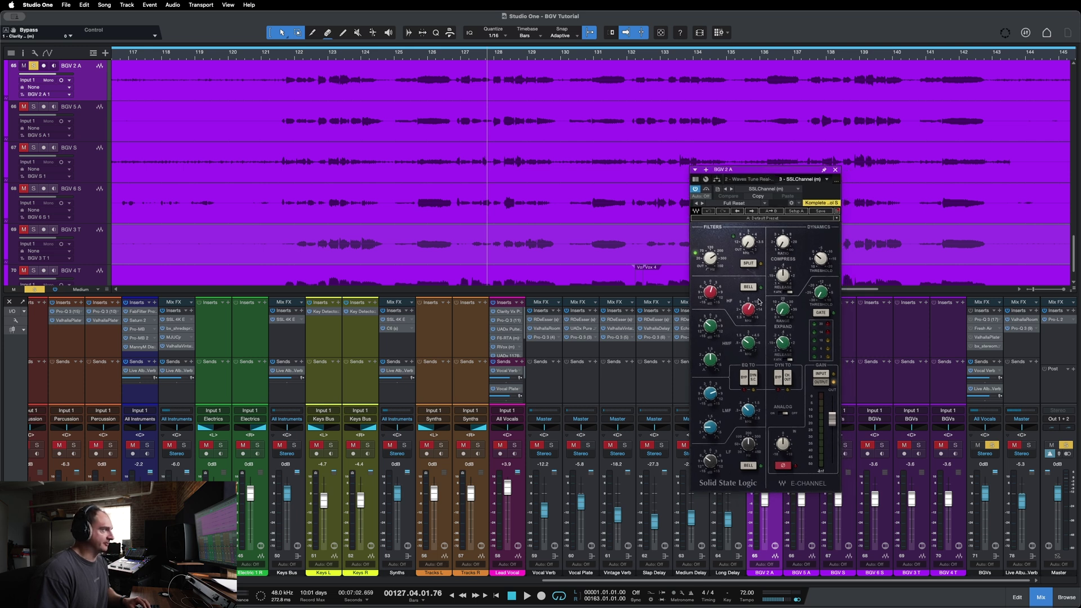
pyautogui.moveTo(708, 261); pyautogui.dragTo(708, 244)
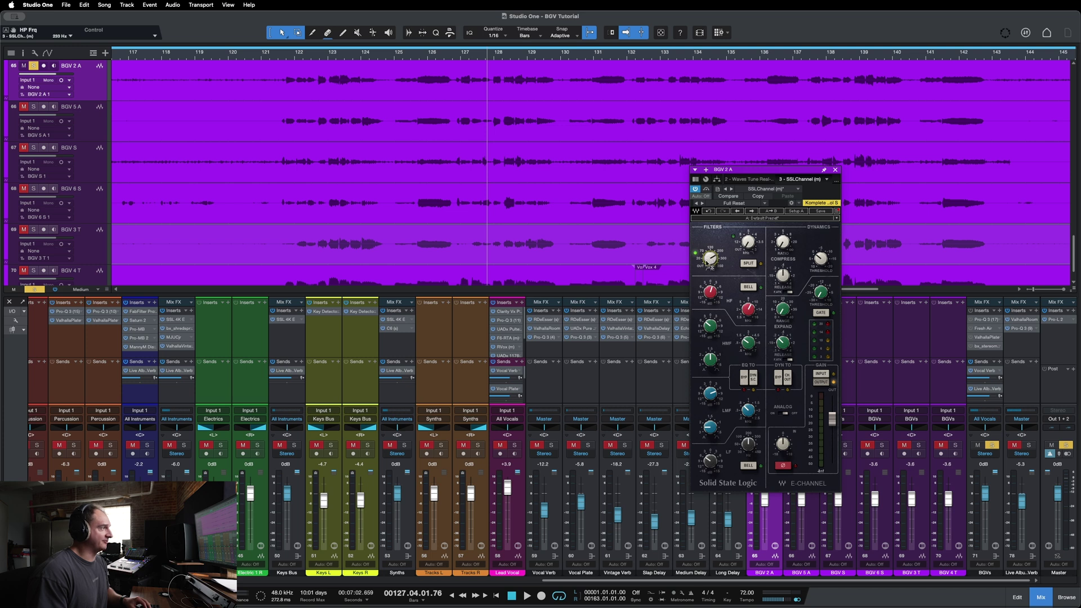
pyautogui.moveTo(707, 260)
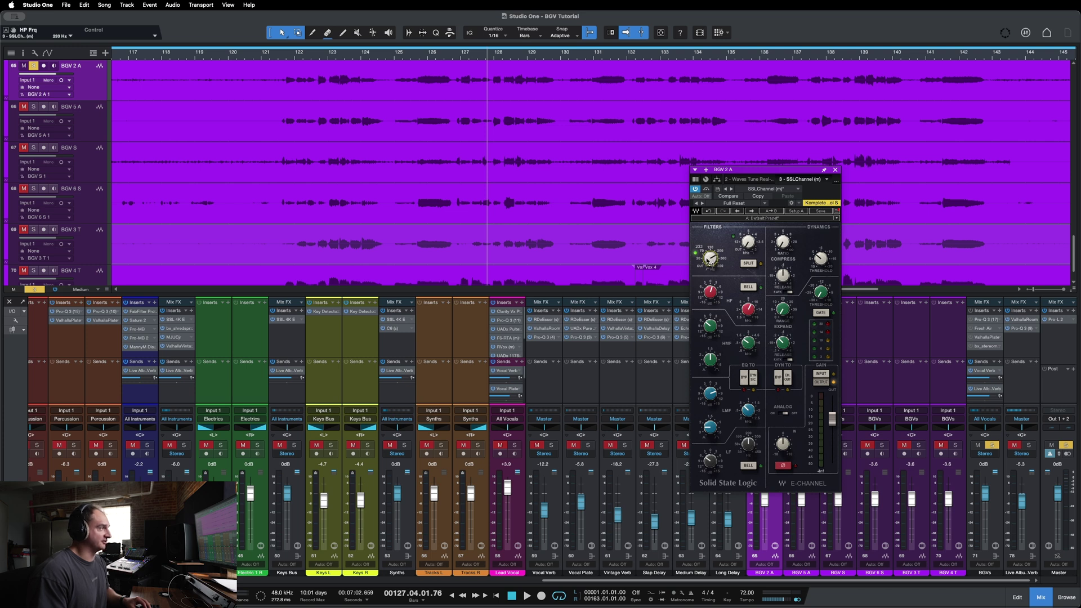
# Step: Examine the HF gain and frequency and the HMF gain and frequency in the BGV 2 A SSLChannel
pyautogui.click(712, 298)
pyautogui.click(751, 310)
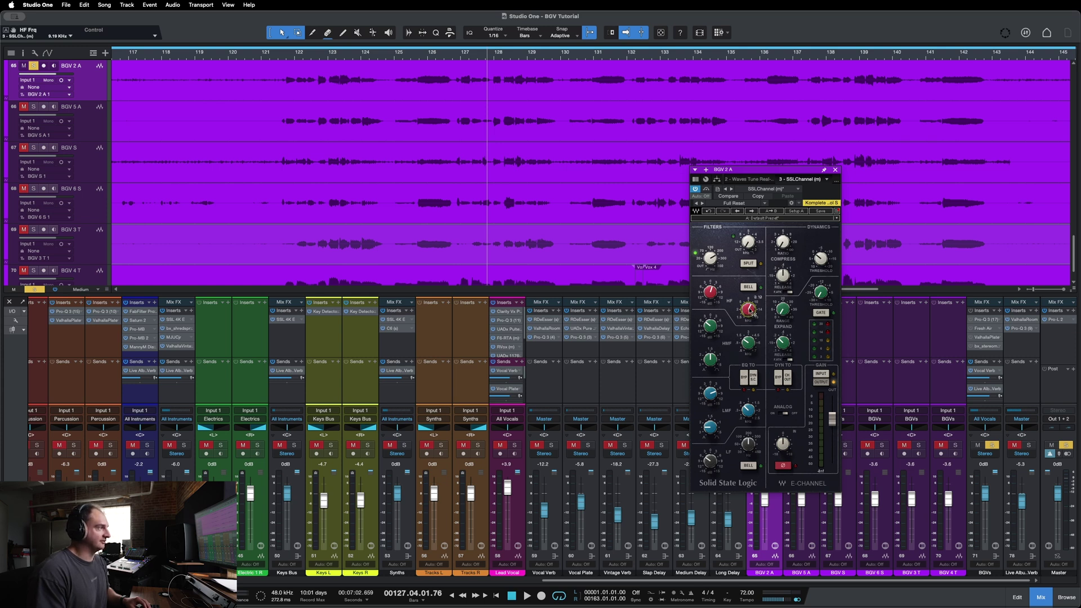
pyautogui.click(713, 292)
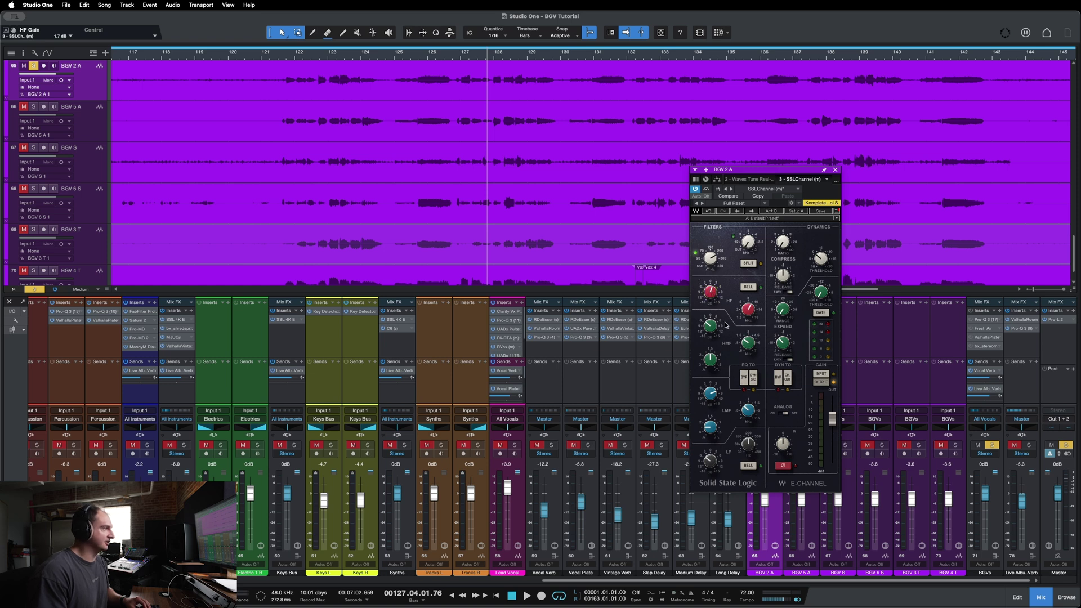
pyautogui.click(753, 344)
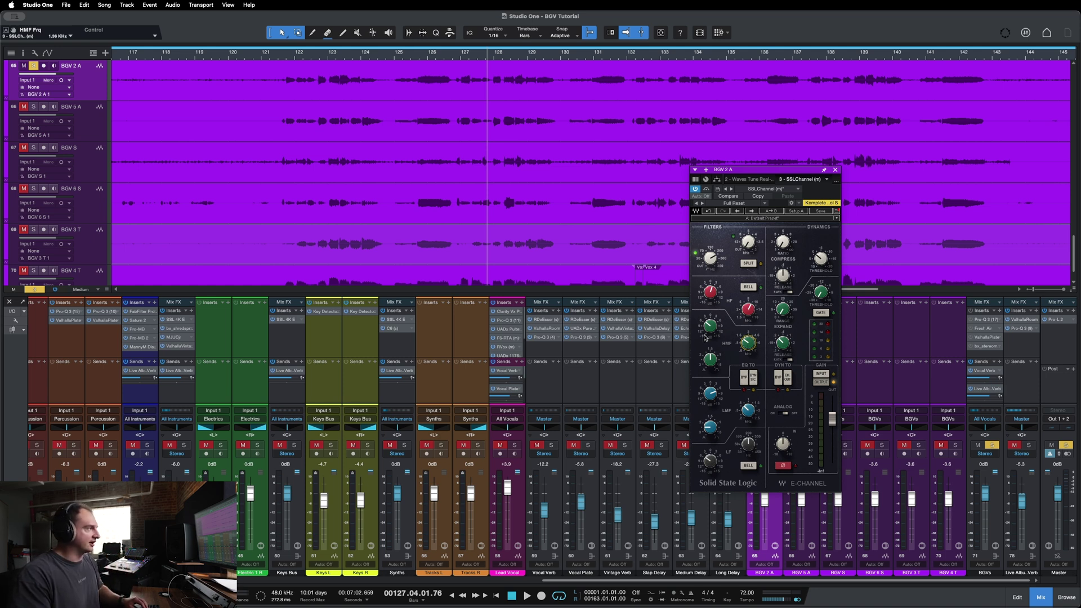
# Step: Move the SSLChannel window clear of the BGV channels and, with BGV 2 A soloed and playing, set its HMF gain to about -3.5 dB
pyautogui.press('s')
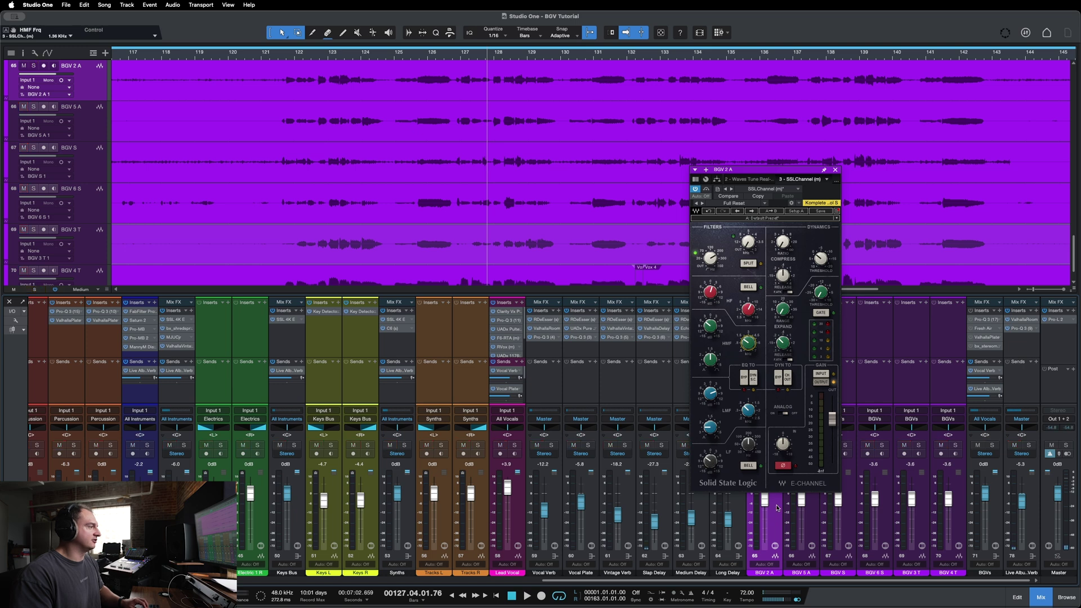
pyautogui.moveTo(801, 182); pyautogui.dragTo(624, 204)
pyautogui.press('s')
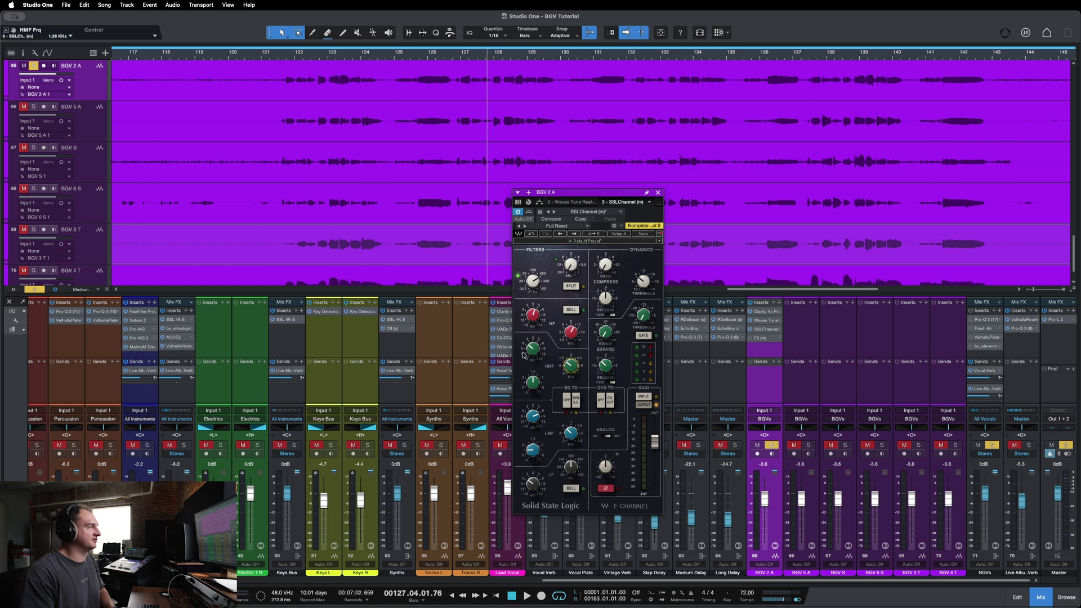
pyautogui.press('space')
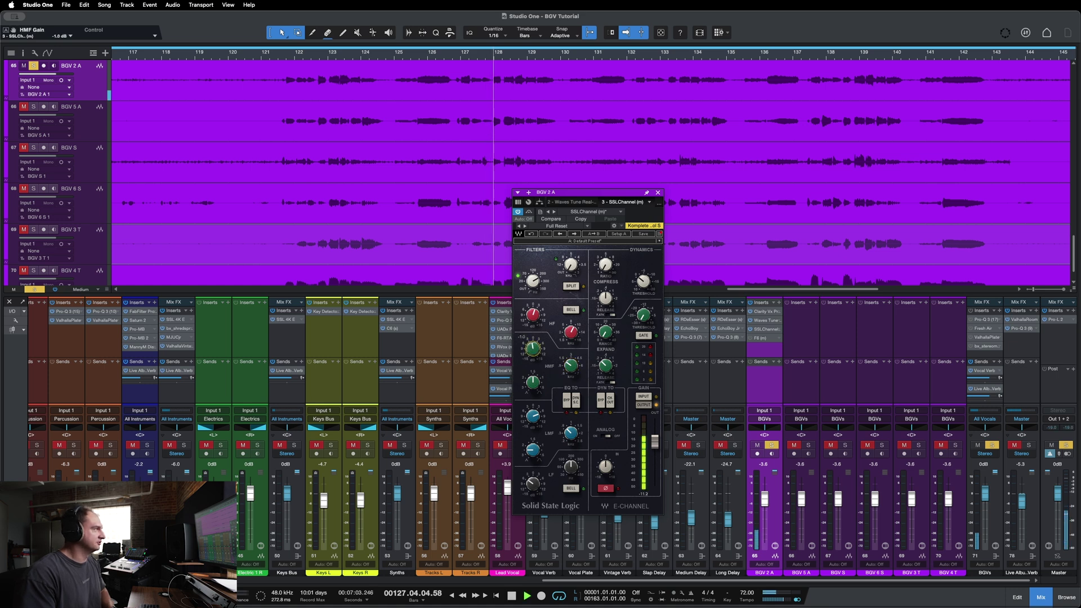
pyautogui.moveTo(534, 349); pyautogui.dragTo(533, 381)
pyautogui.press('space')
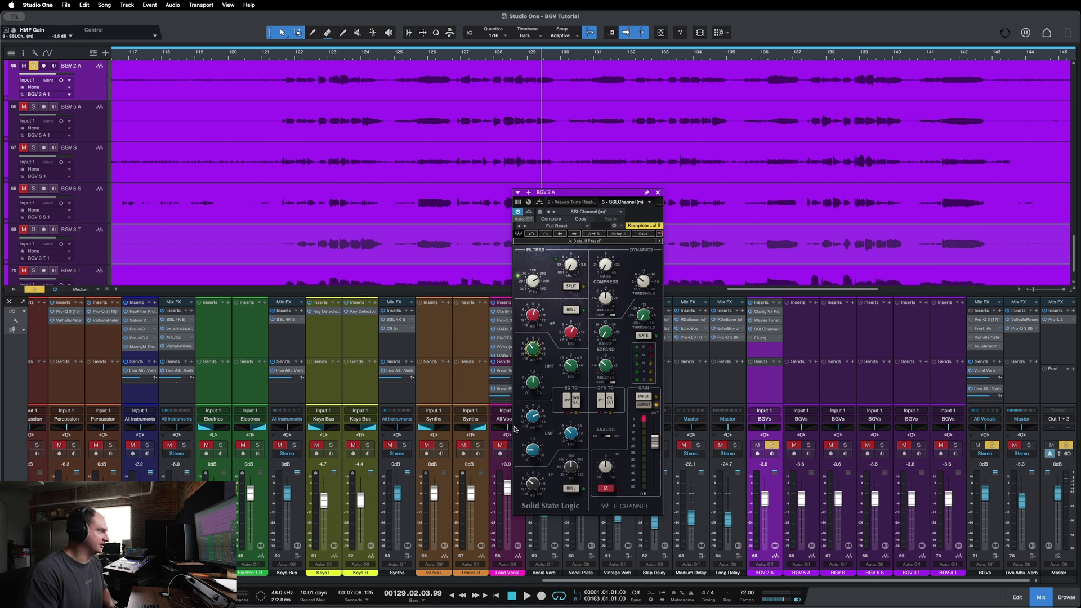
# Step: Audition a strong LMF boost during playback, cut the LMF gain to about -3.2 dB, then stop playback and close the SSLChannel
pyautogui.moveTo(540, 420)
pyautogui.mouseDown()
pyautogui.moveTo(540, 406)
pyautogui.moveTo(539, 419)
pyautogui.mouseUp()
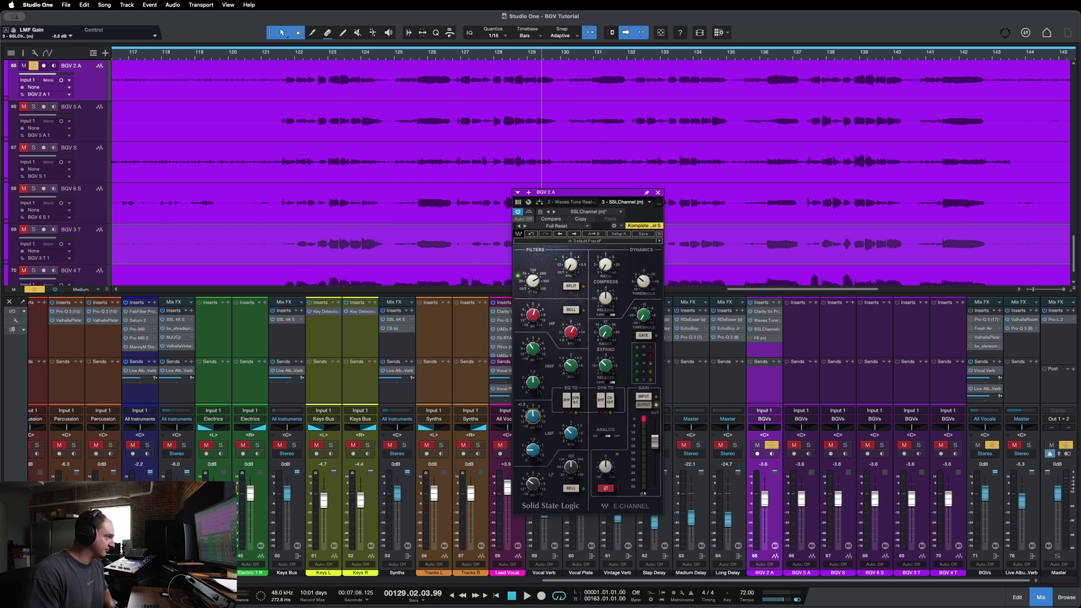
pyautogui.click(571, 437)
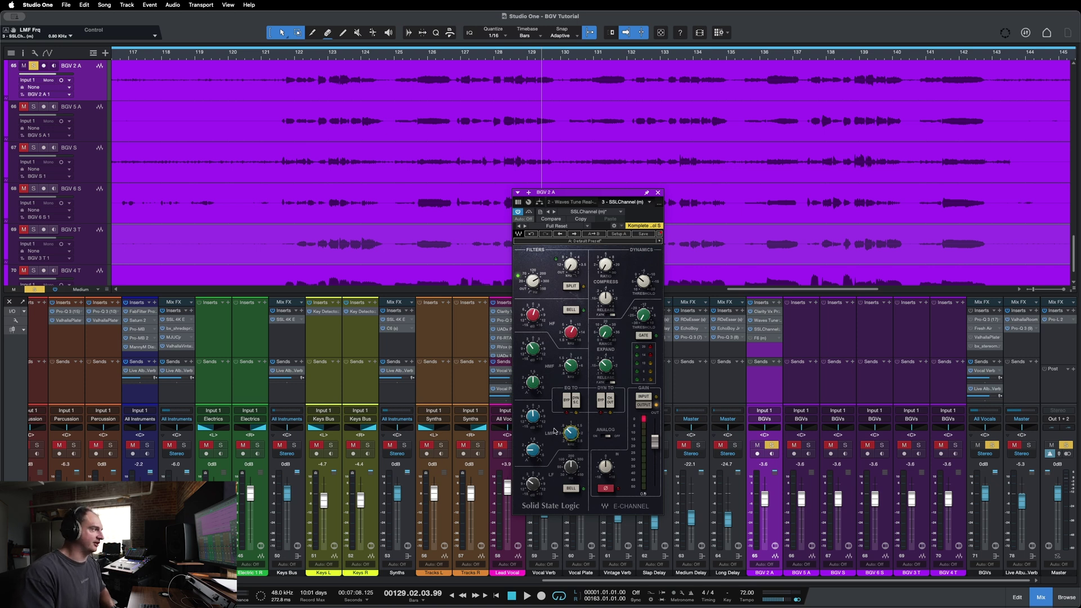
pyautogui.press('space')
pyautogui.moveTo(534, 417); pyautogui.dragTo(533, 383)
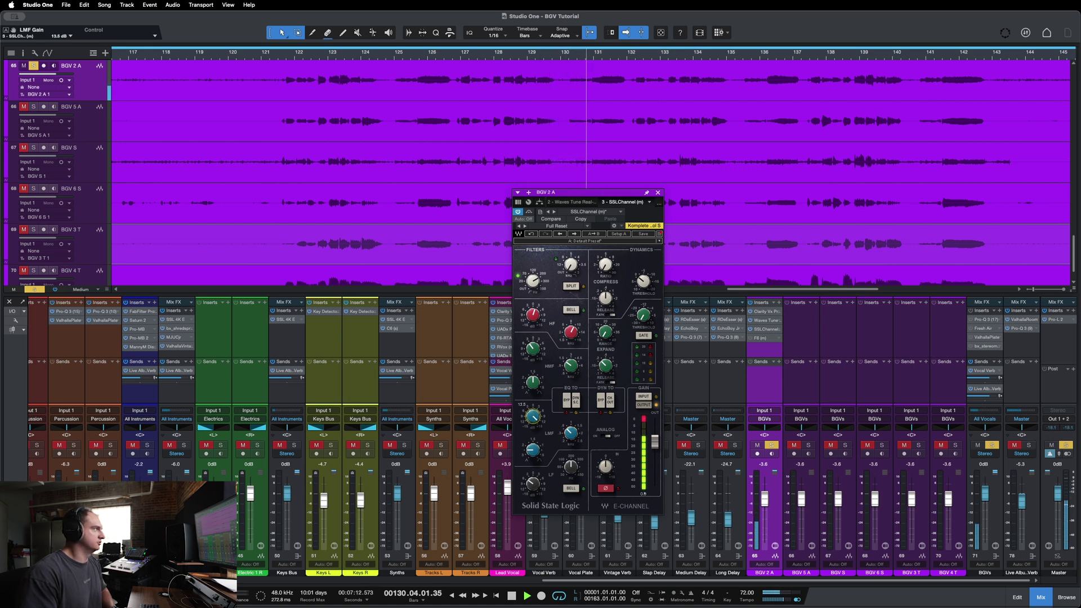
pyautogui.moveTo(533, 383); pyautogui.dragTo(534, 420)
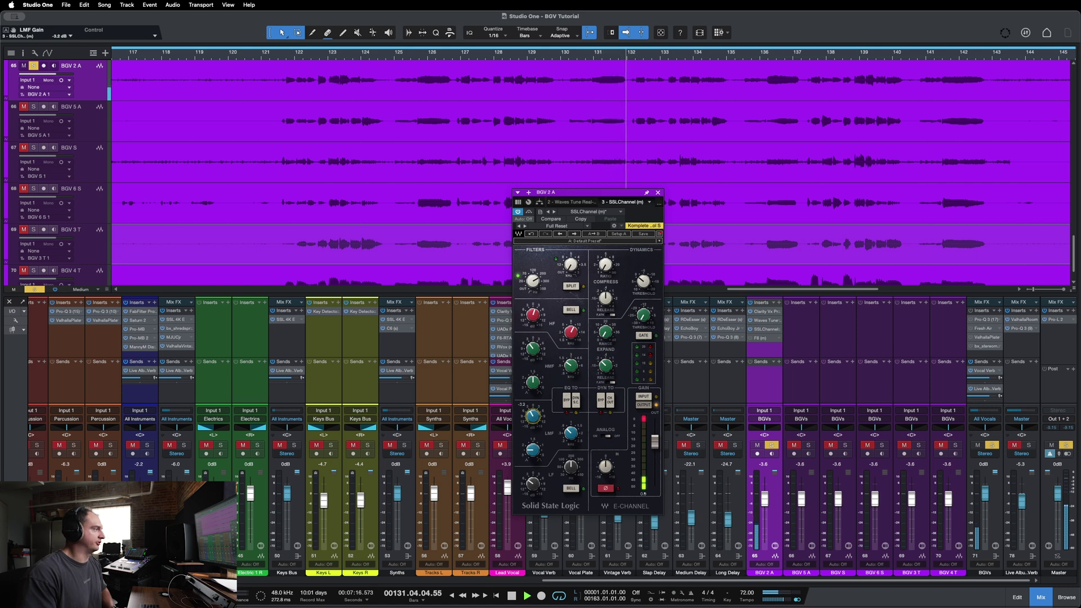
pyautogui.press('space')
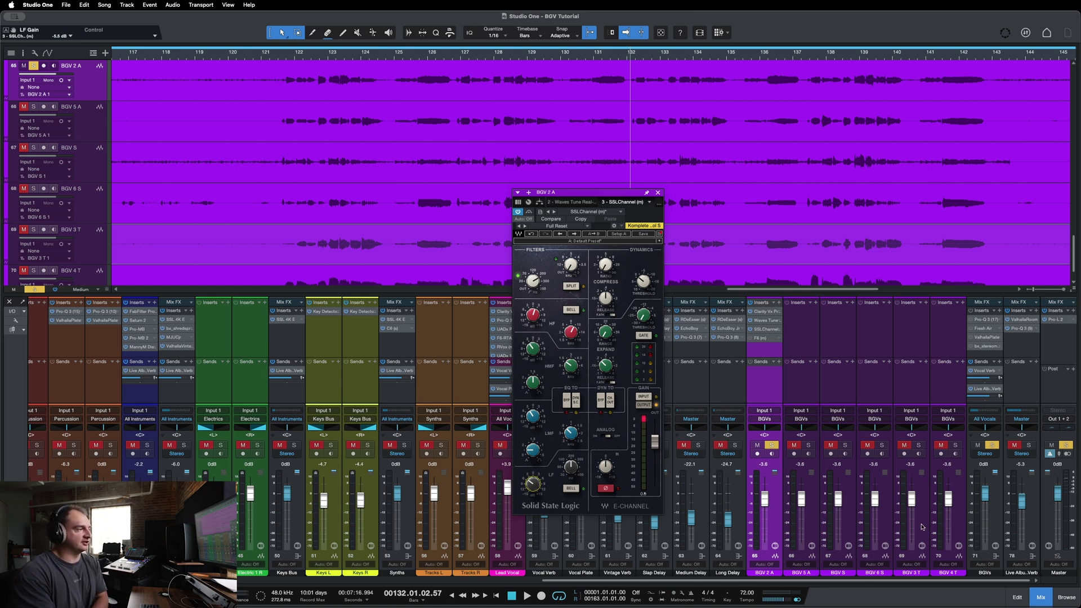
pyautogui.click(658, 192)
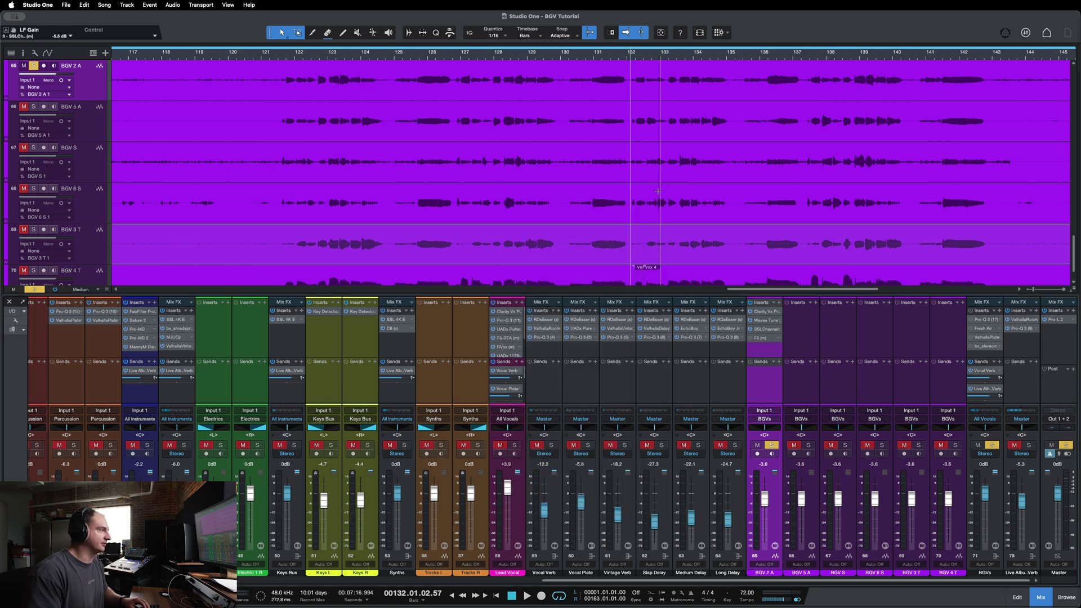
# Step: Open the F6 insert on BGV 2 A, examine its band 5 dynamic EQ settings with brief playback, and close it
pyautogui.click(754, 338)
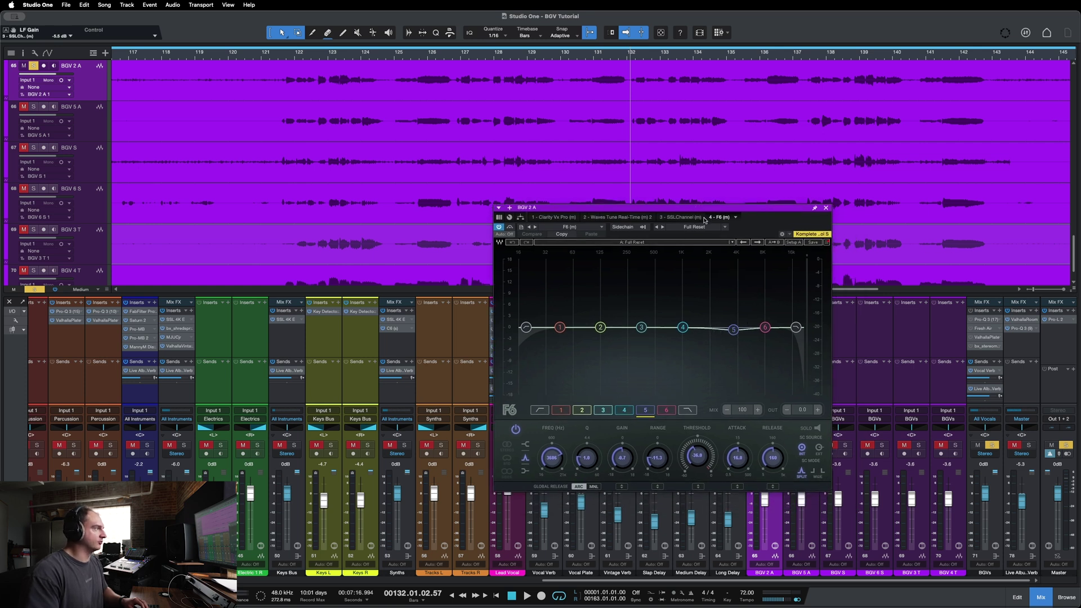
pyautogui.moveTo(693, 216); pyautogui.dragTo(731, 219)
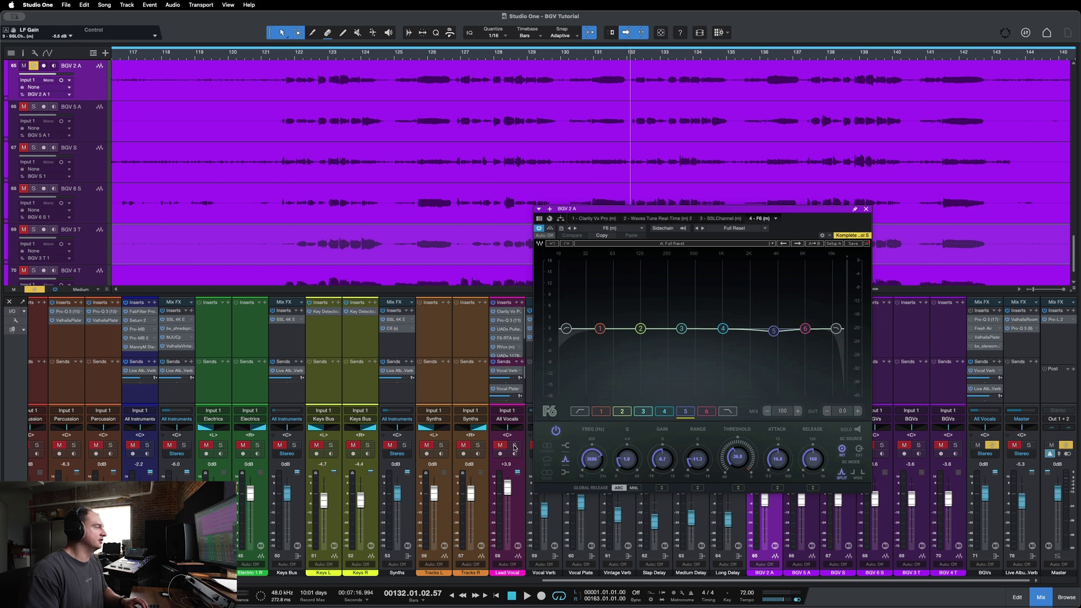
pyautogui.moveTo(805, 213); pyautogui.dragTo(643, 189)
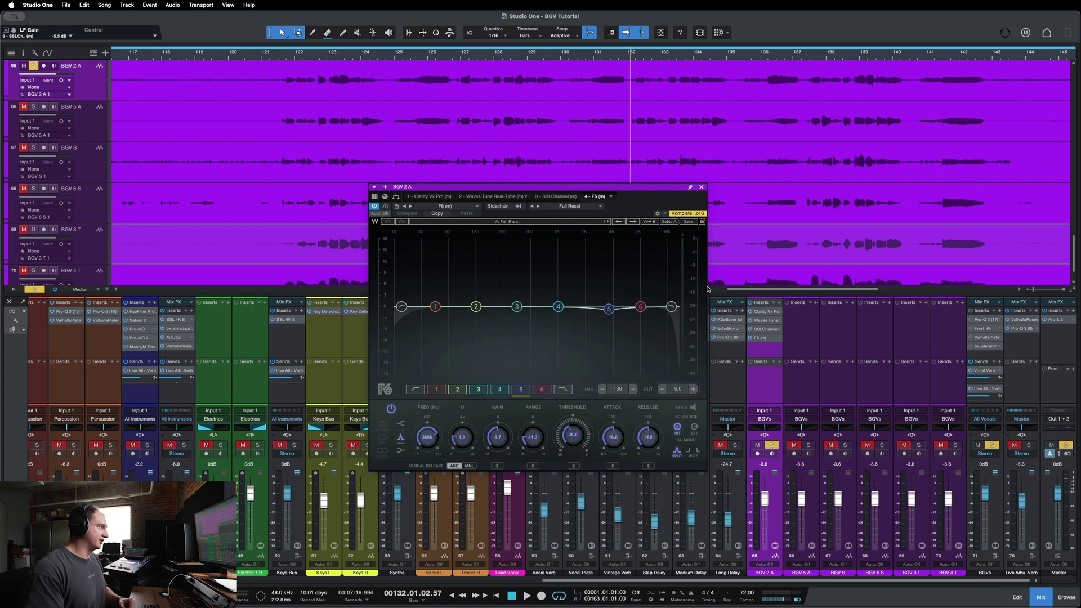
pyautogui.moveTo(643, 190); pyautogui.dragTo(655, 195)
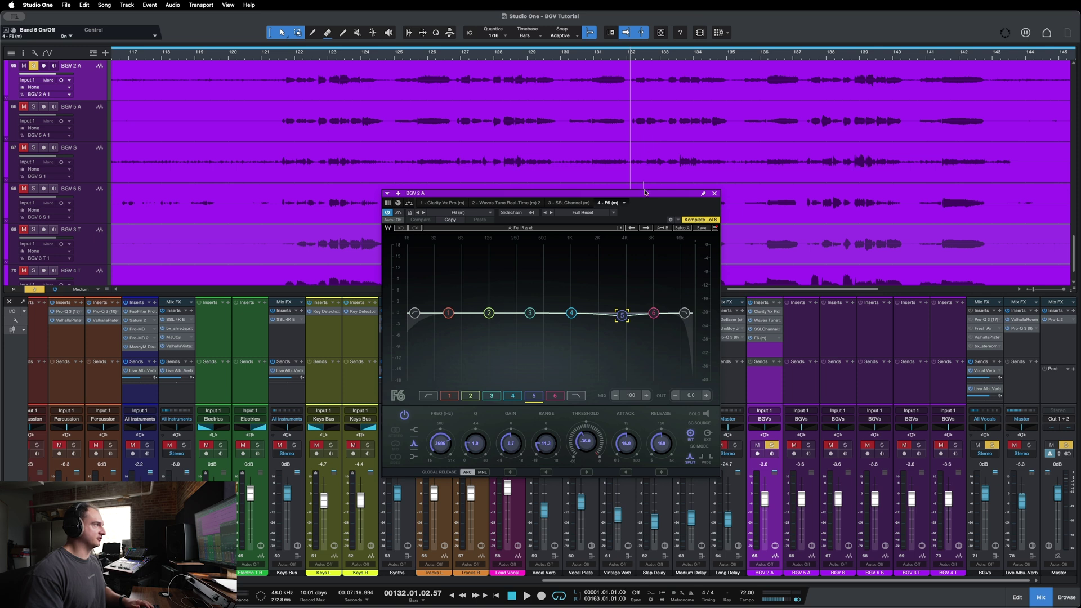
pyautogui.moveTo(645, 192); pyautogui.dragTo(656, 209)
pyautogui.click(600, 54)
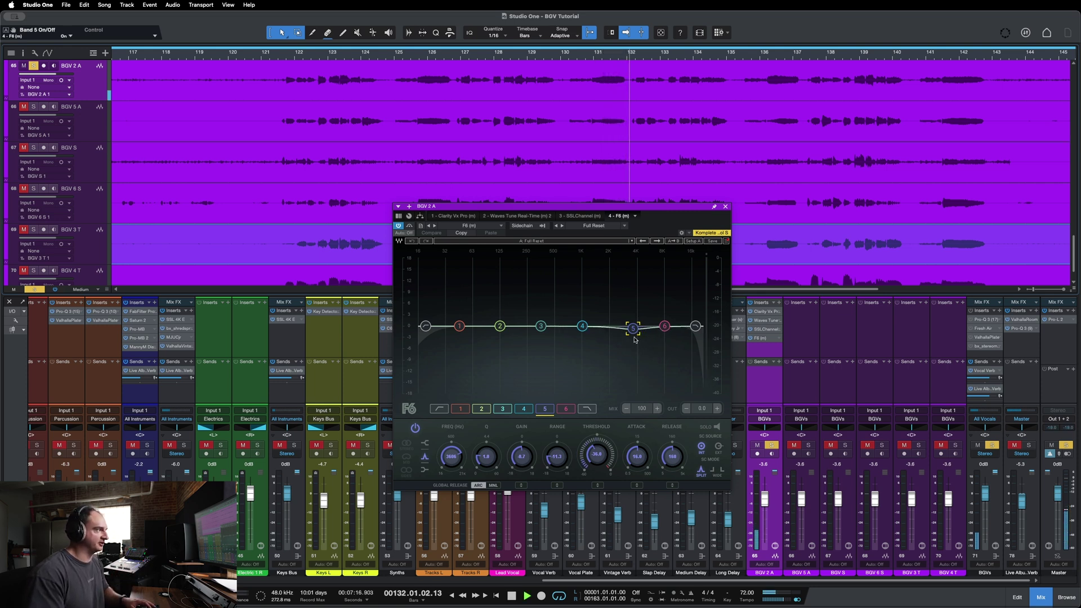
pyautogui.click(726, 206)
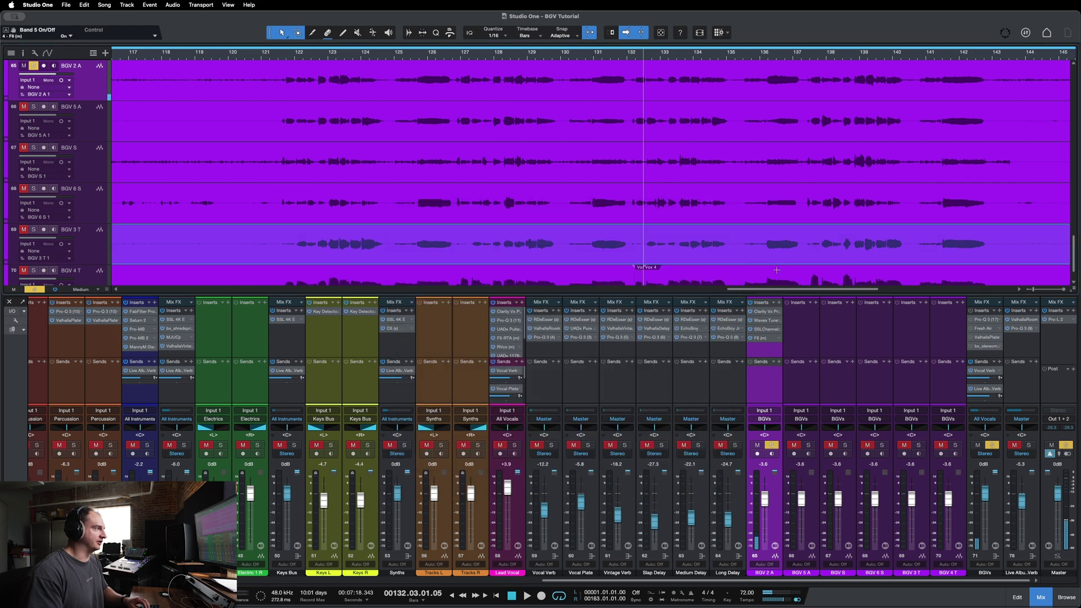
pyautogui.press('space')
# Step: Add the CLA-2A Mono compressor as the last insert on BGV 2 A
pyautogui.click(782, 305)
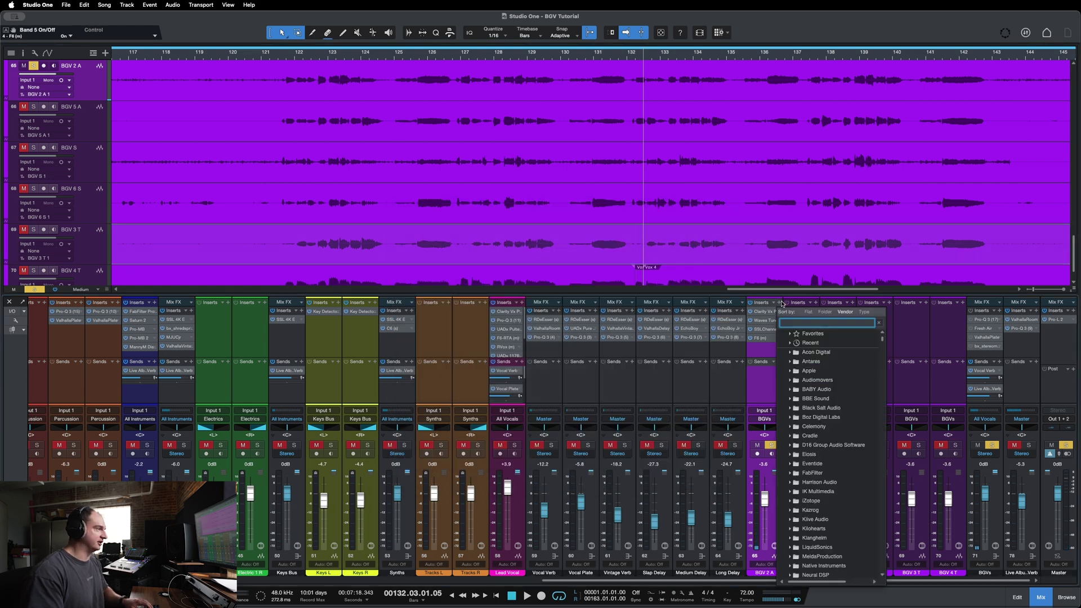
pyautogui.write('2a')
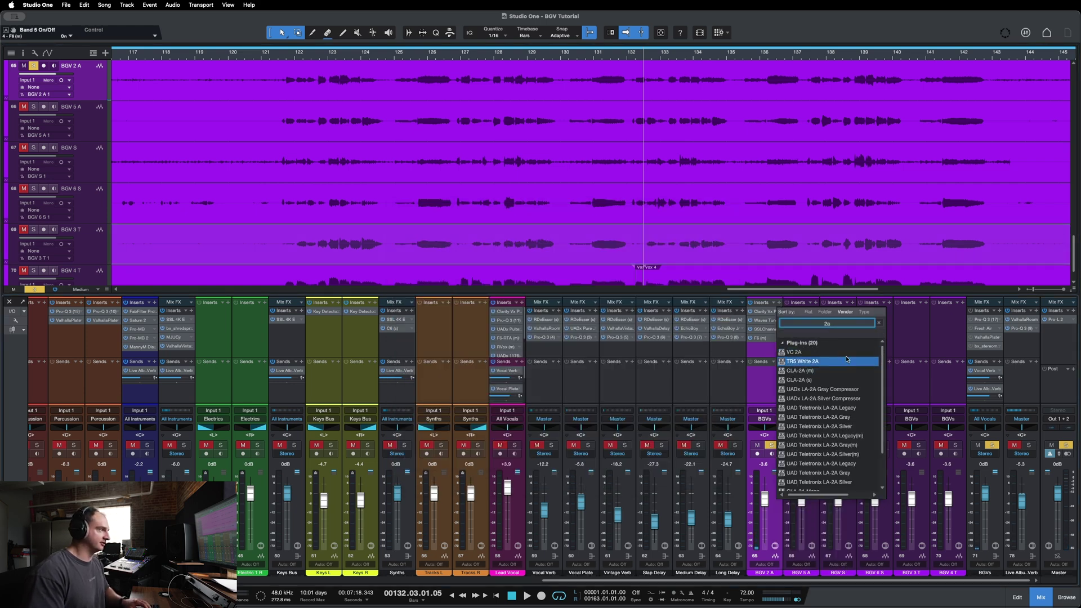
pyautogui.scroll(-3, 830, 414)
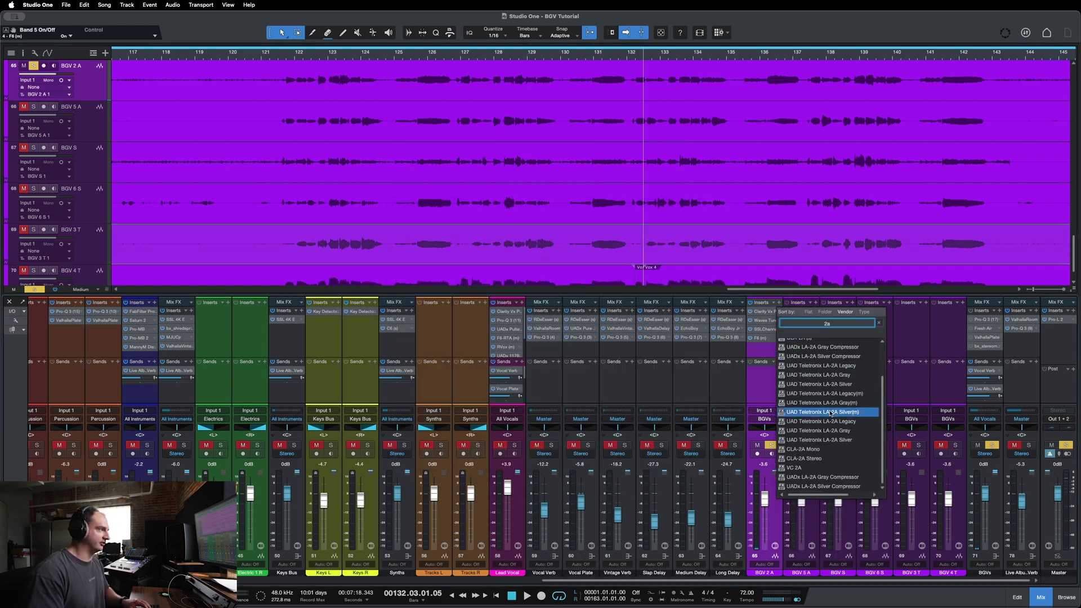
pyautogui.click(825, 450)
pyautogui.moveTo(588, 211); pyautogui.dragTo(609, 258)
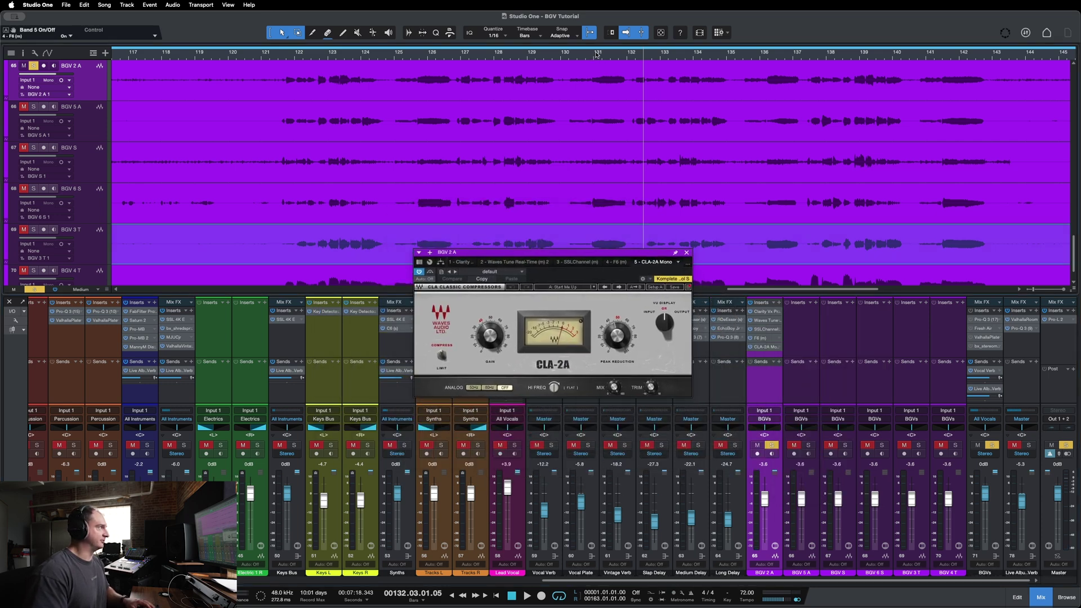
# Step: Adjust the CLA-2A Peak Reduction while playing BGV 2 A from bar 131, check a louder passage, then stop and close the compressor
pyautogui.click(593, 55)
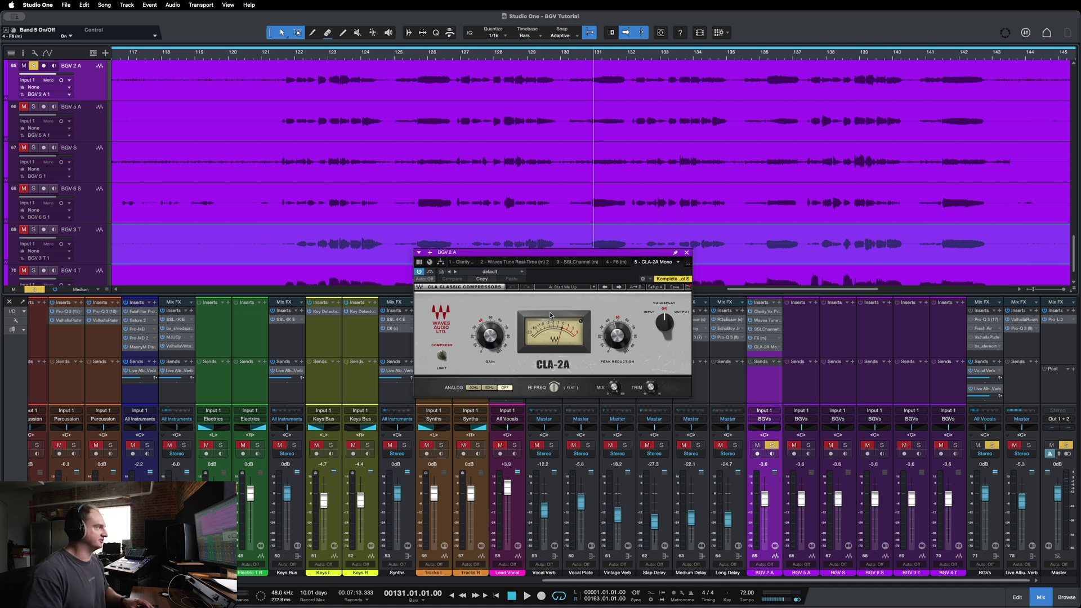
pyautogui.press('space')
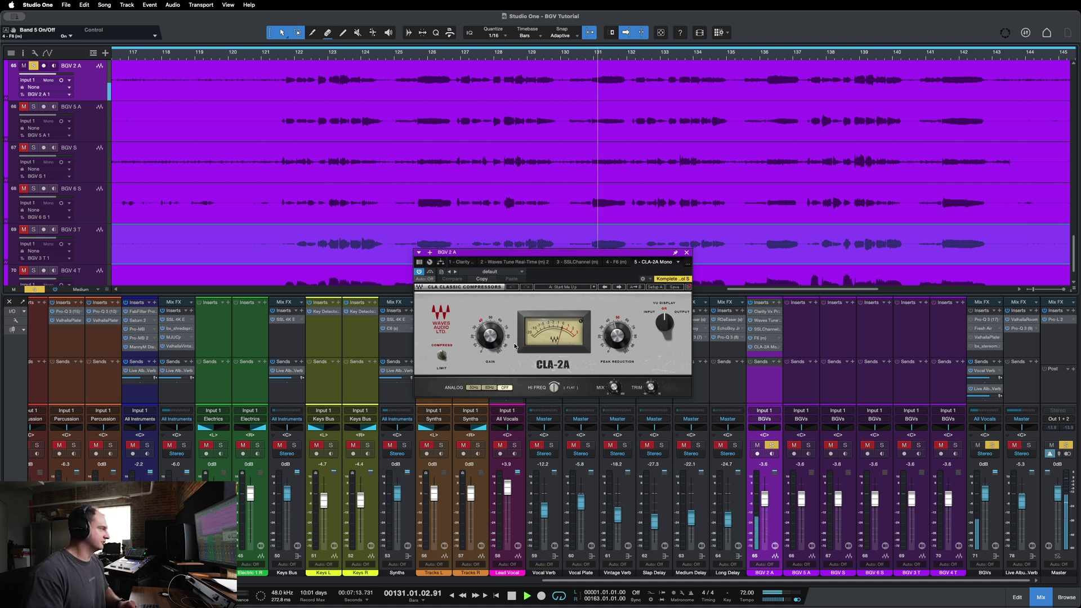
pyautogui.moveTo(618, 336); pyautogui.dragTo(619, 332)
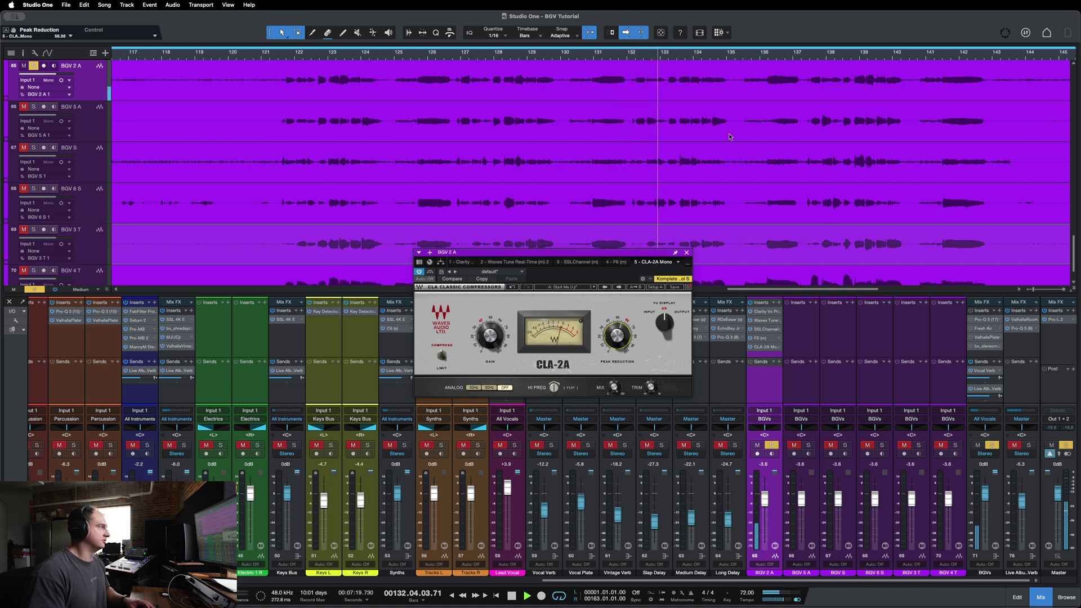
pyautogui.moveTo(617, 339); pyautogui.dragTo(617, 335)
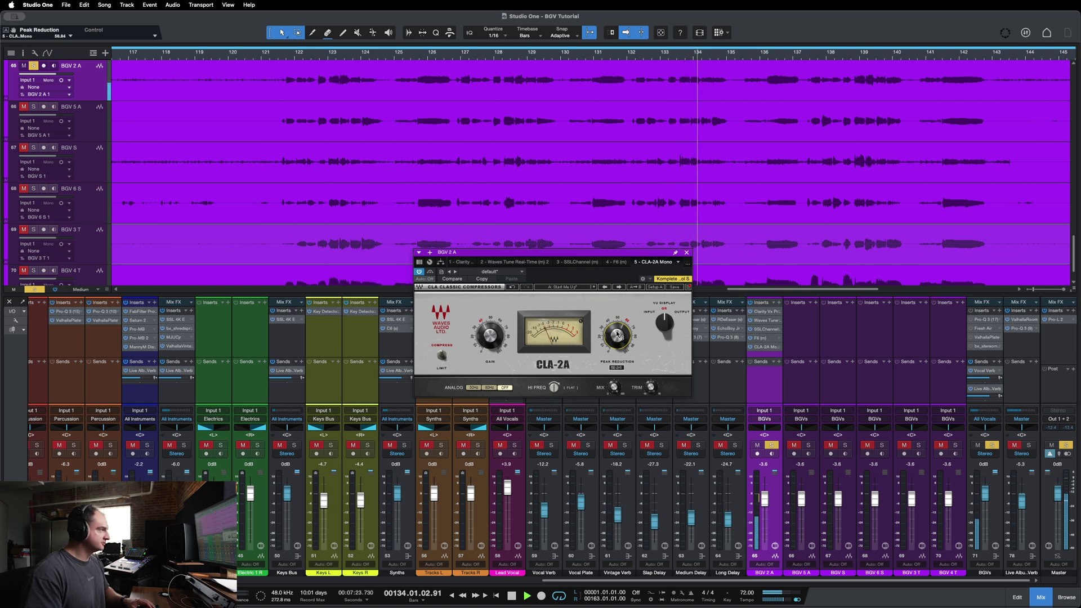
pyautogui.click(773, 54)
pyautogui.press('space')
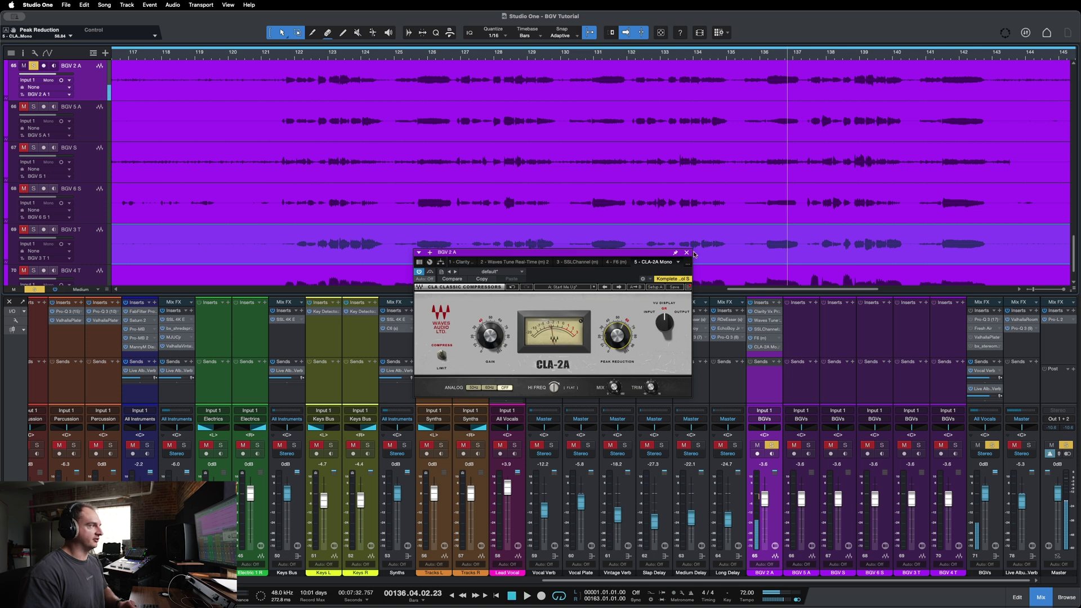
pyautogui.click(686, 252)
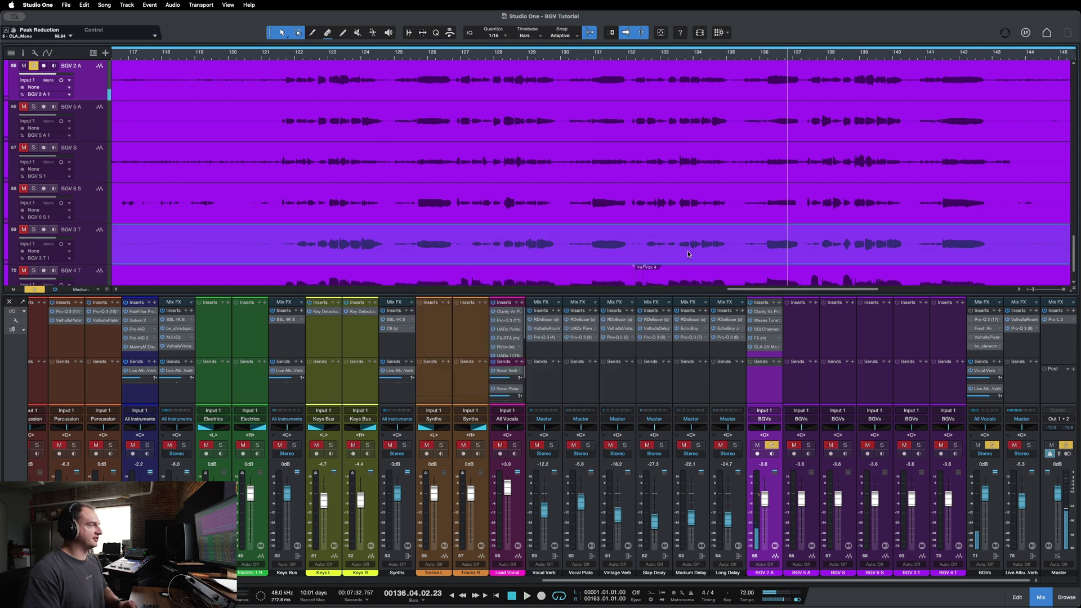
# Step: Clear the BGV 2 A solo and copy its whole insert chain to the other five BGV tracks
pyautogui.click(772, 446)
pyautogui.click(786, 382)
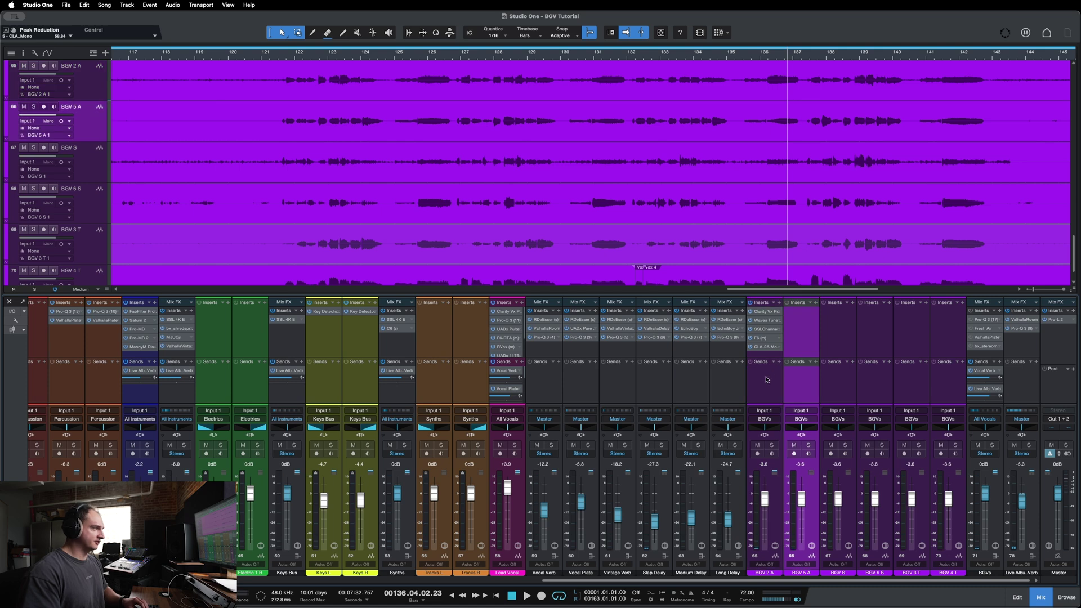
pyautogui.click(767, 377)
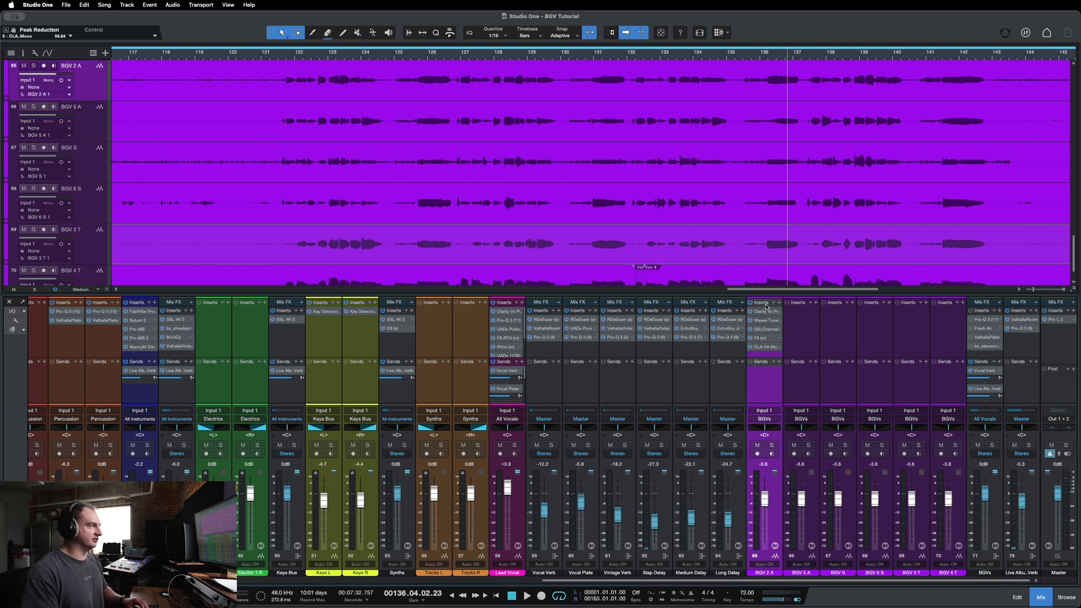
pyautogui.click(805, 331)
pyautogui.keyDown('shift'); pyautogui.click(938, 332); pyautogui.keyUp('shift')
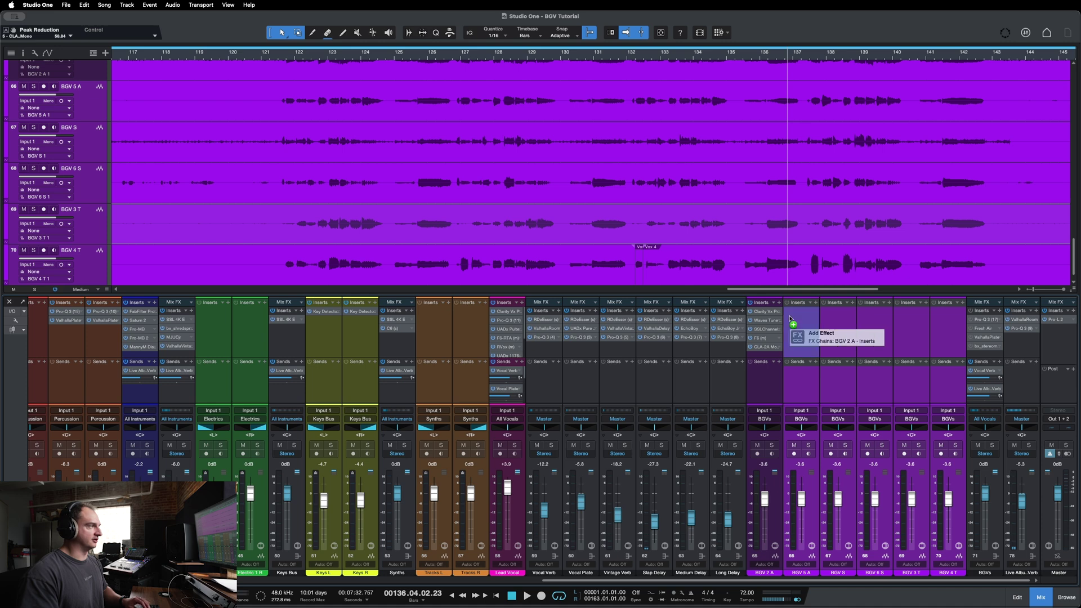
pyautogui.click(876, 345)
pyautogui.click(913, 389)
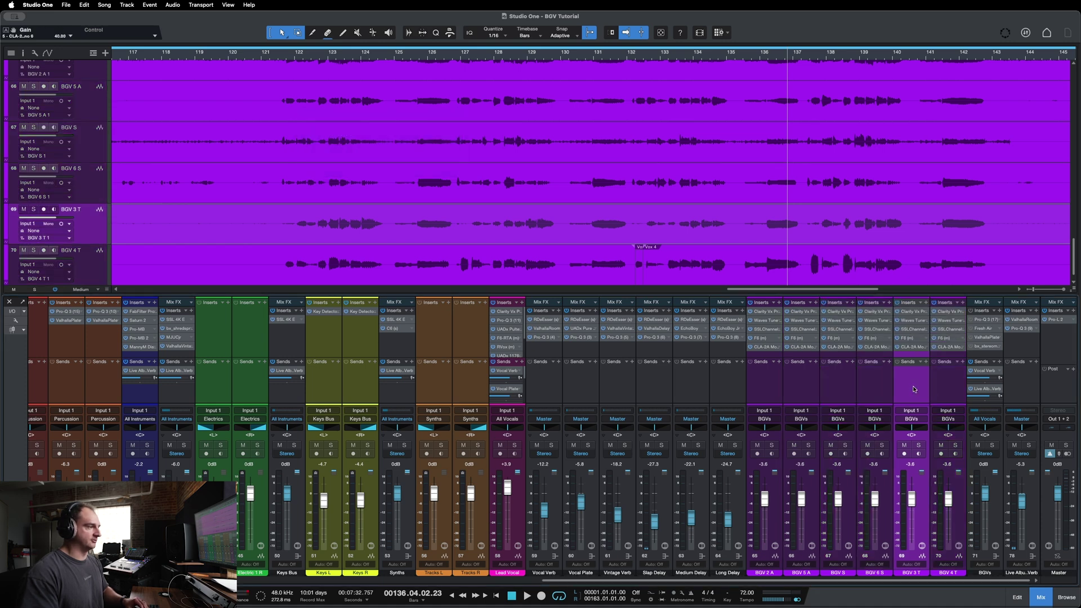
# Step: Reset the LF Gain of the SSLChannel insert on BGV 4 T to 0 dB
pyautogui.click(913, 333)
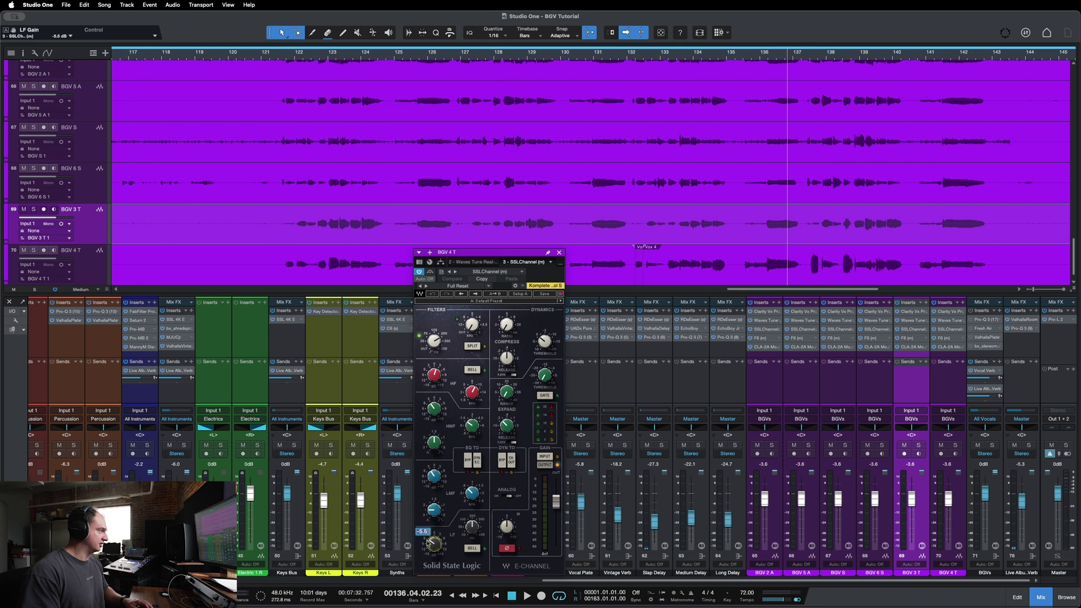
pyautogui.doubleClick(429, 543)
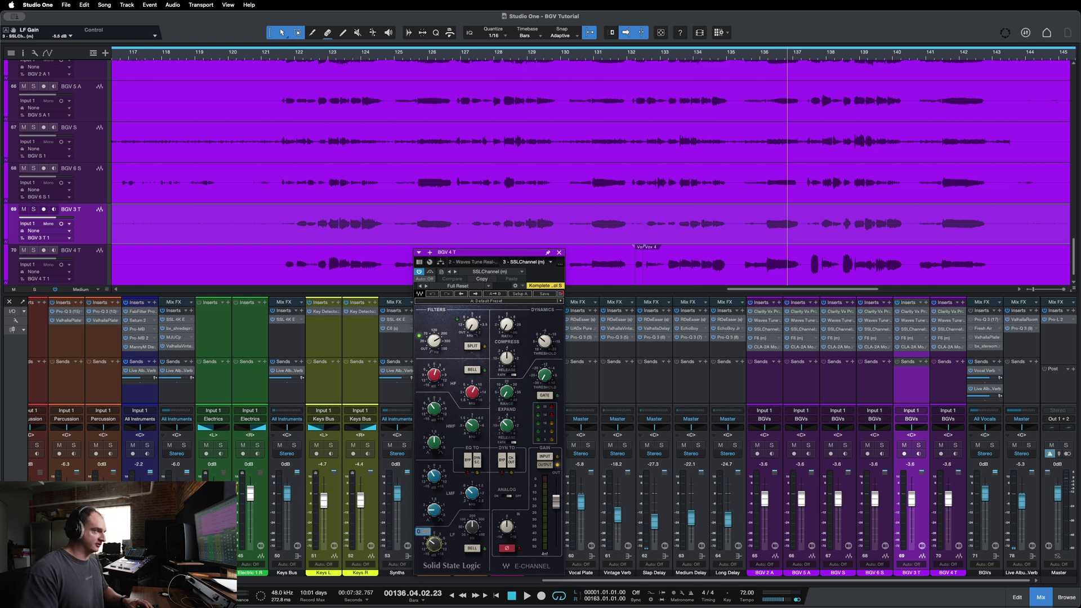
# Step: Solo BGV 3 T and BGV 4 T, audition them together, then close the SSLChannel and clear both solos
pyautogui.keyDown('shift'); pyautogui.click(964, 532); pyautogui.keyUp('shift')
pyautogui.press('s')
pyautogui.press('space')
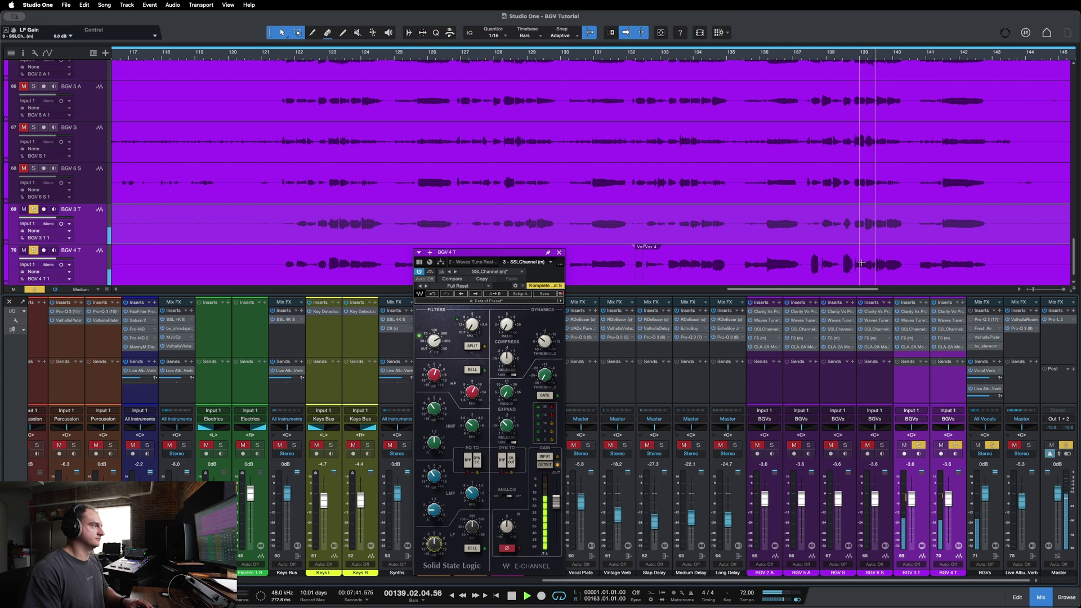
pyautogui.press('space')
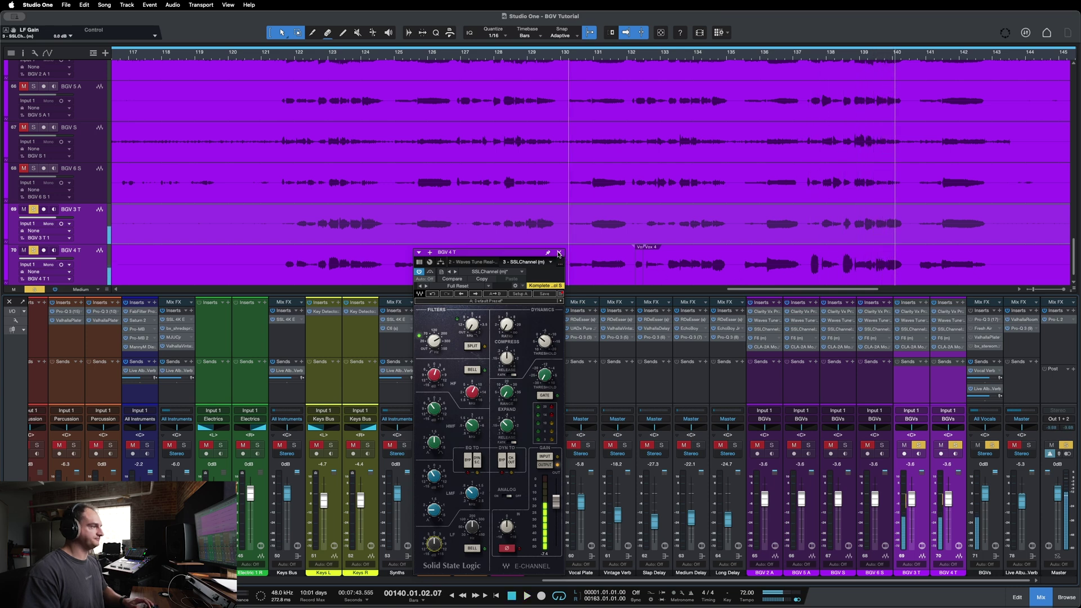
pyautogui.click(559, 252)
pyautogui.click(918, 445)
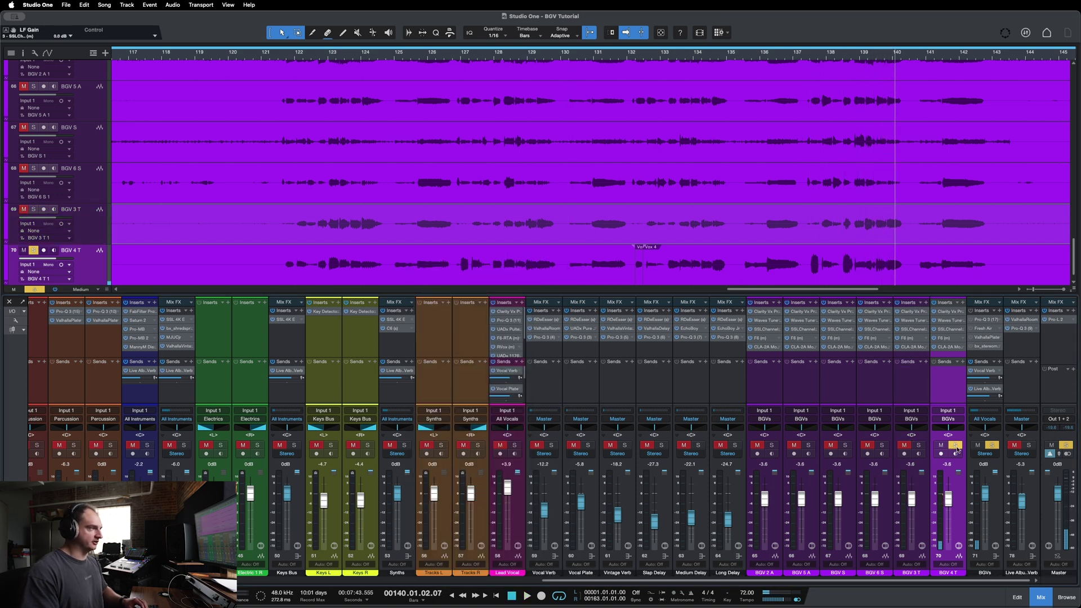
pyautogui.click(956, 445)
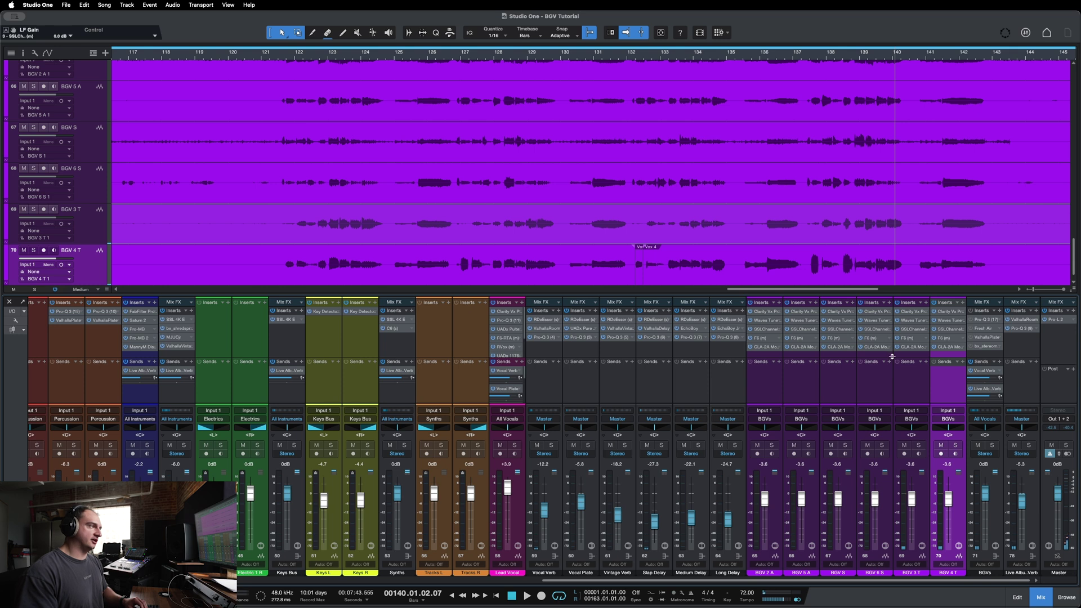
# Step: Enlarge the mixer's insert area slightly, then solo the BGVs bus and briefly play all the background vocals
pyautogui.moveTo(892, 356); pyautogui.dragTo(888, 373)
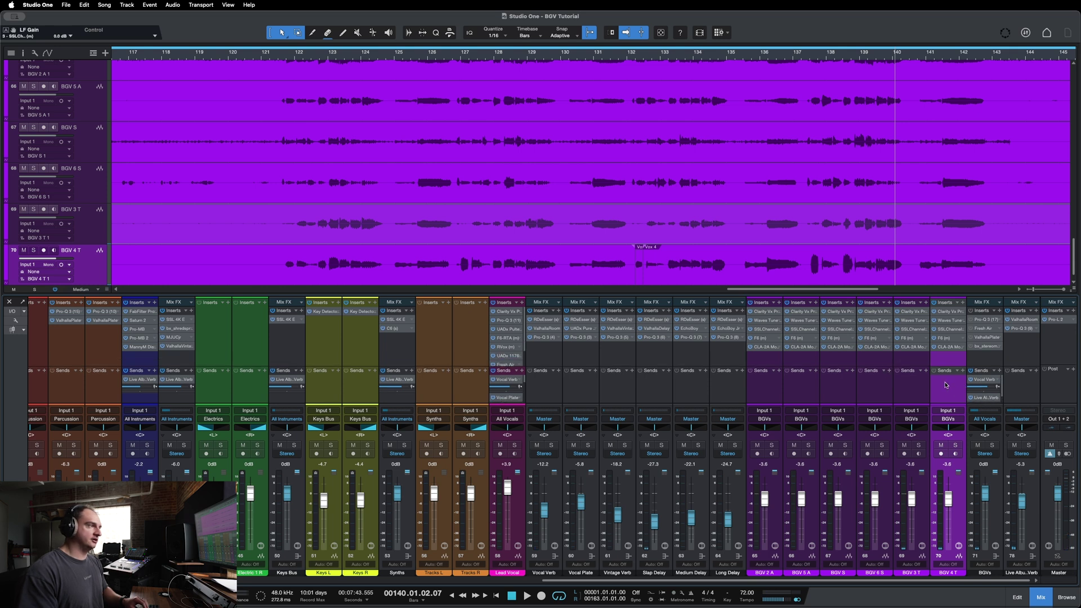
pyautogui.click(993, 362)
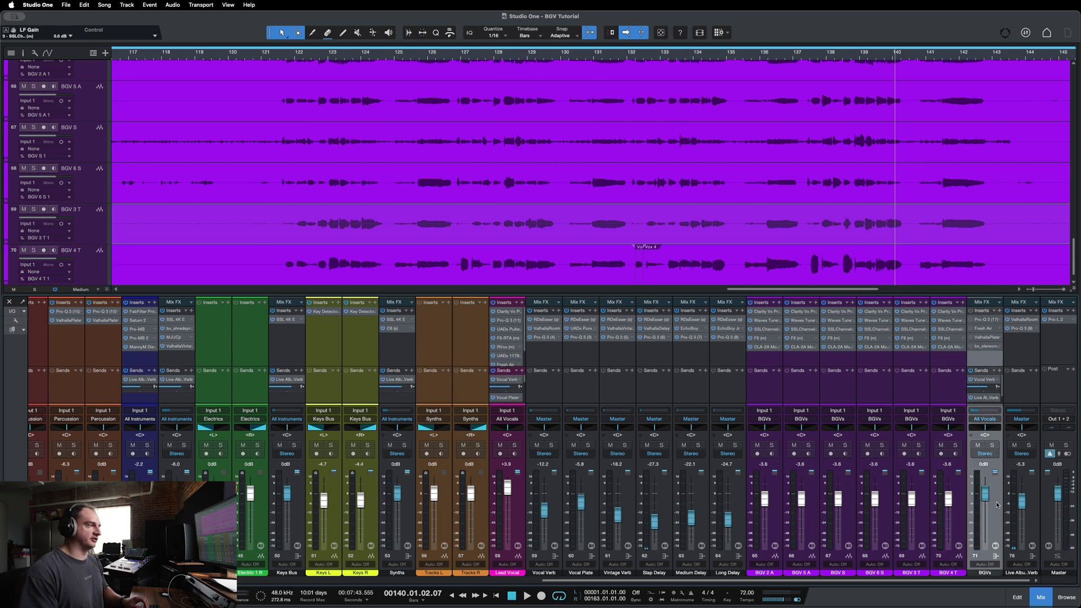
pyautogui.press('s')
pyautogui.press('space')
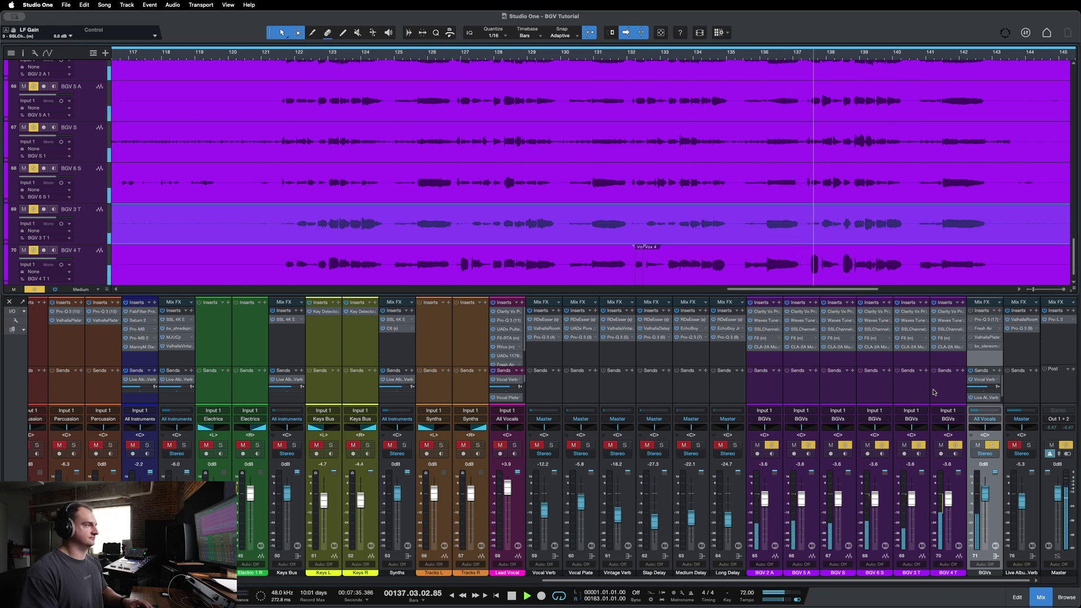
pyautogui.press('space')
pyautogui.doubleClick(985, 320)
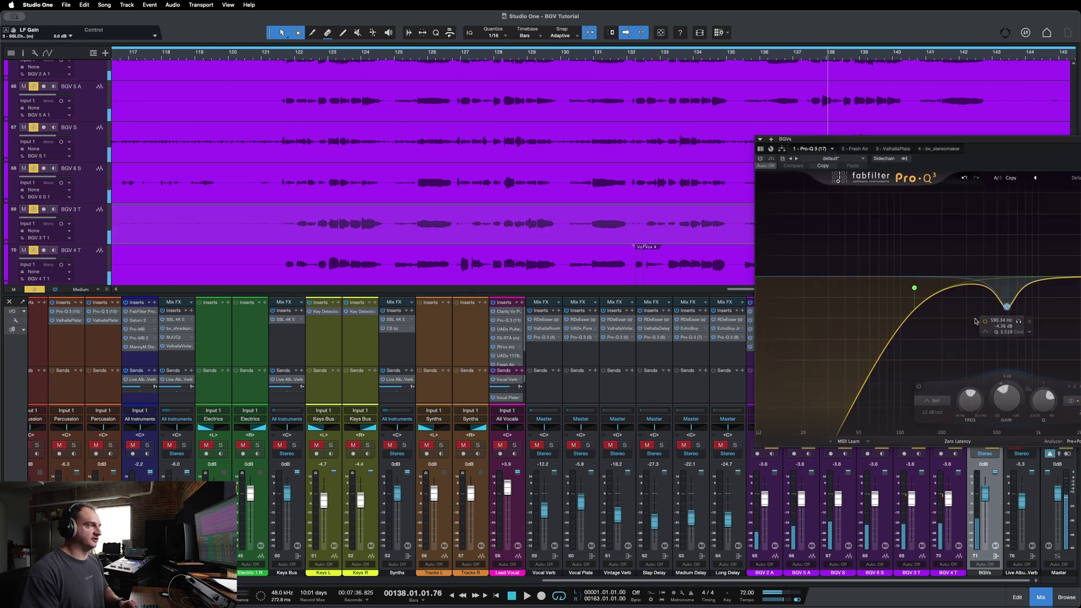
pyautogui.click(1010, 136)
pyautogui.moveTo(1010, 139); pyautogui.dragTo(1014, 140)
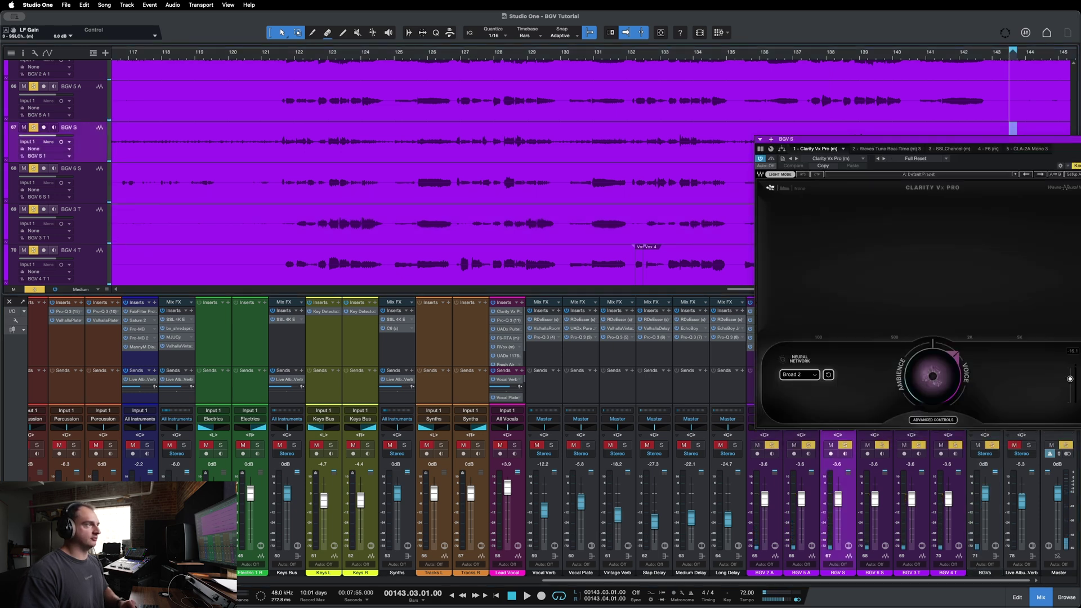
pyautogui.press('Escape')
pyautogui.click(980, 162)
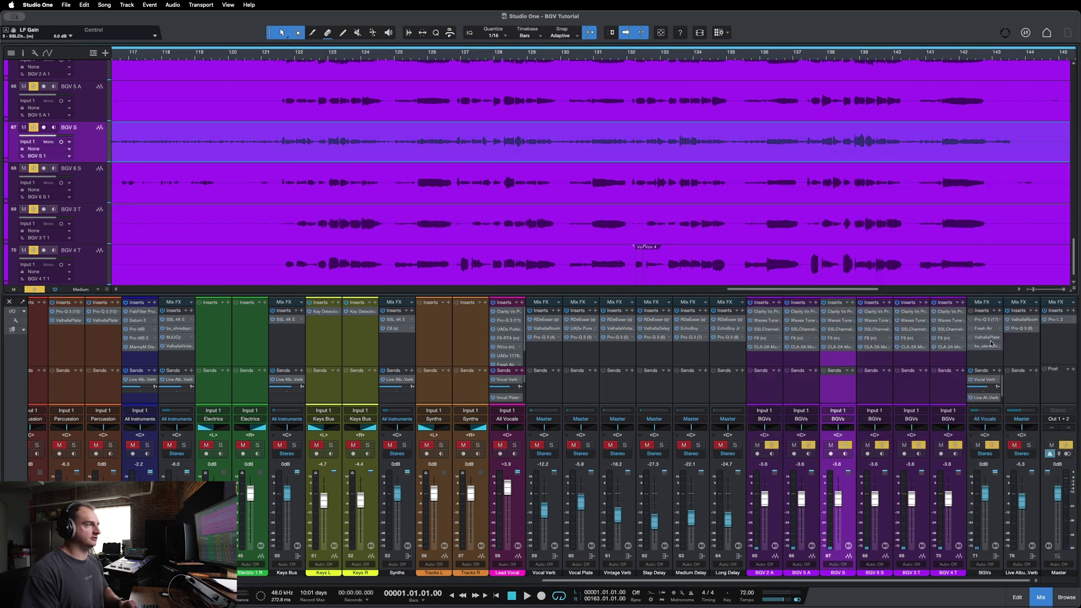
# Step: Open the Pro-Q 3 insert on the BGVs bus and examine its low cut and midrange dip while playing from bar 136
pyautogui.doubleClick(984, 319)
pyautogui.moveTo(1004, 138); pyautogui.dragTo(659, 175)
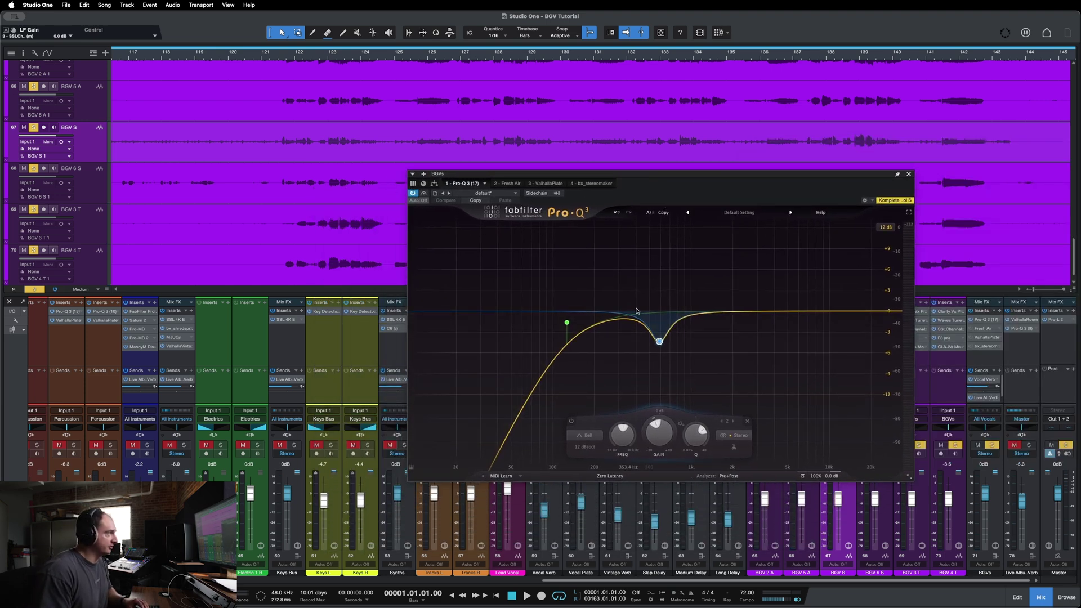
pyautogui.moveTo(677, 175); pyautogui.dragTo(645, 138)
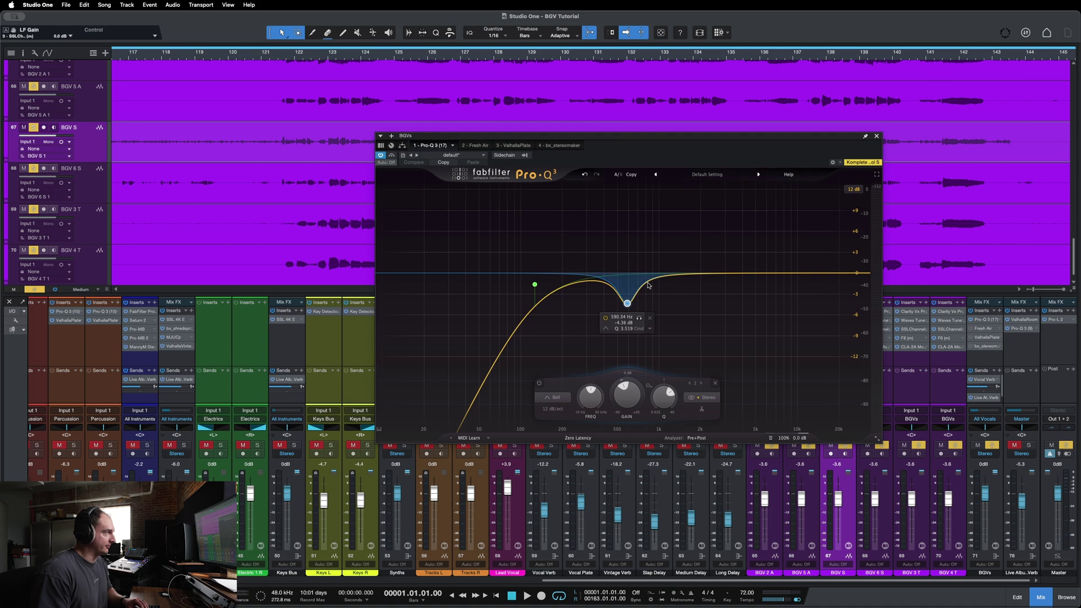
pyautogui.moveTo(584, 285); pyautogui.dragTo(535, 285)
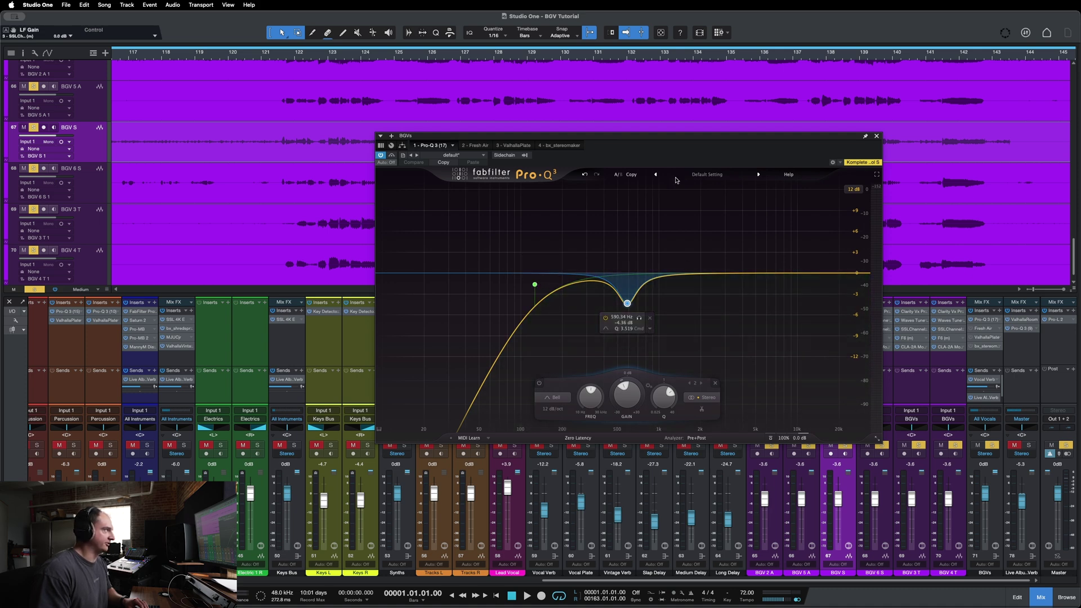
pyautogui.moveTo(673, 139); pyautogui.dragTo(698, 171)
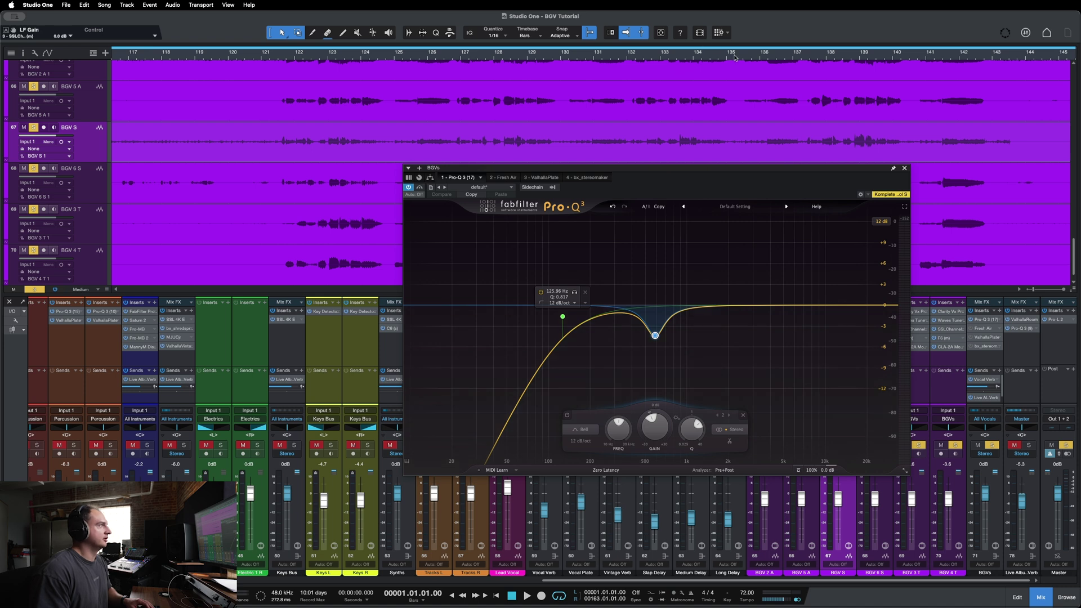
pyautogui.click(777, 57)
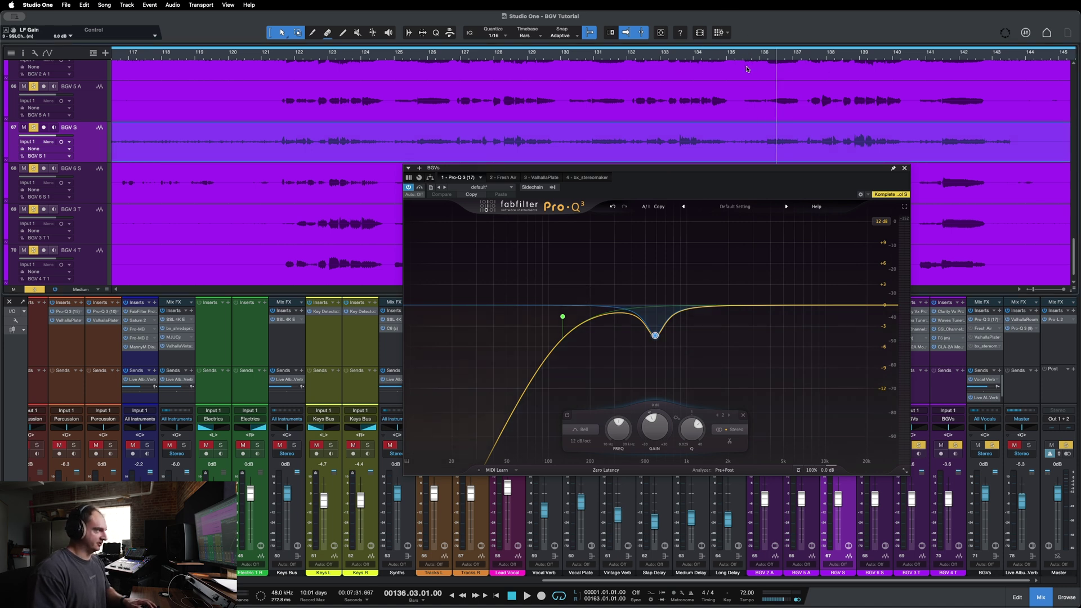
pyautogui.press('space')
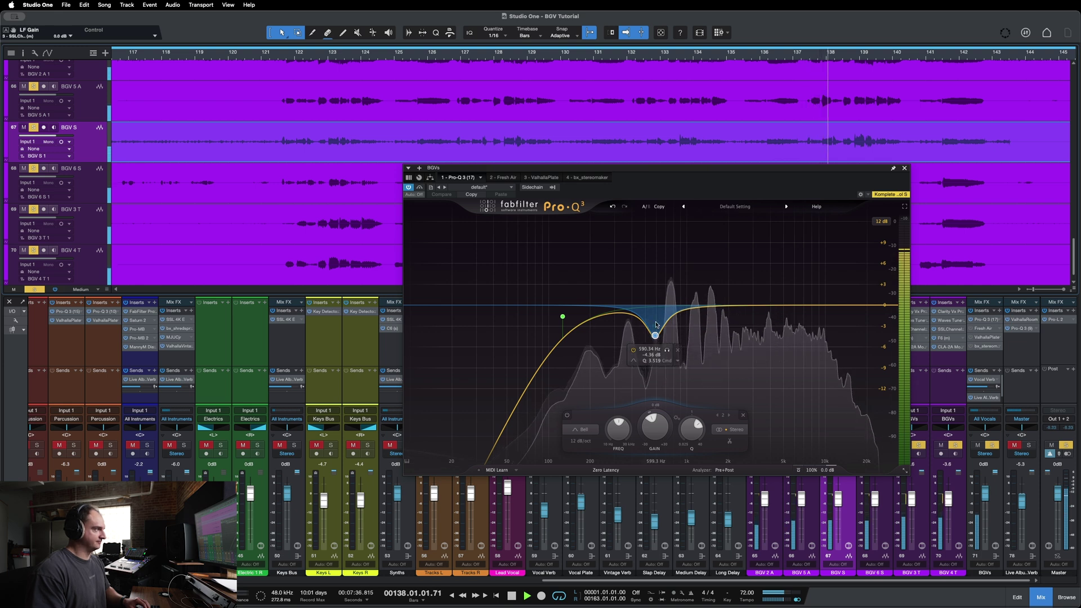
pyautogui.press('space')
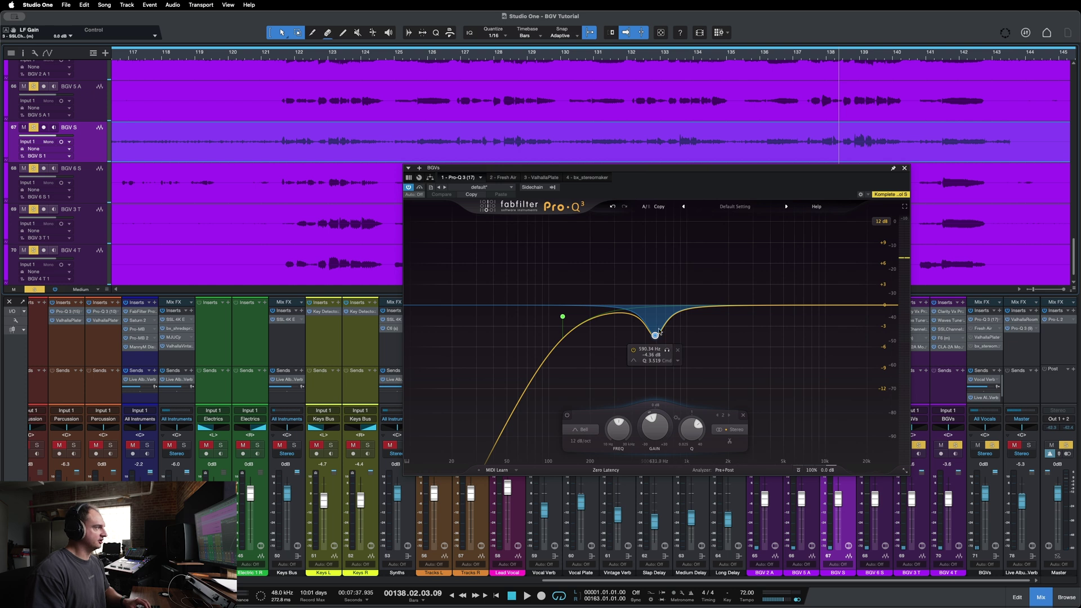
# Step: Compare the BGVs bus with the Pro-Q 3 bypassed and active during playback, then close the EQ and stop
pyautogui.click(419, 187)
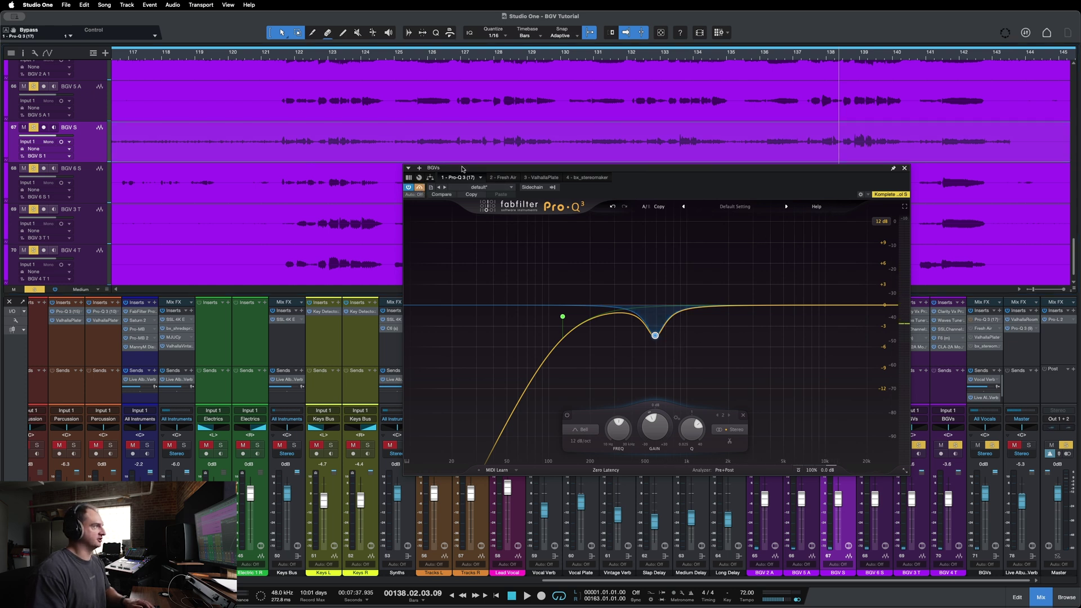
pyautogui.press('space')
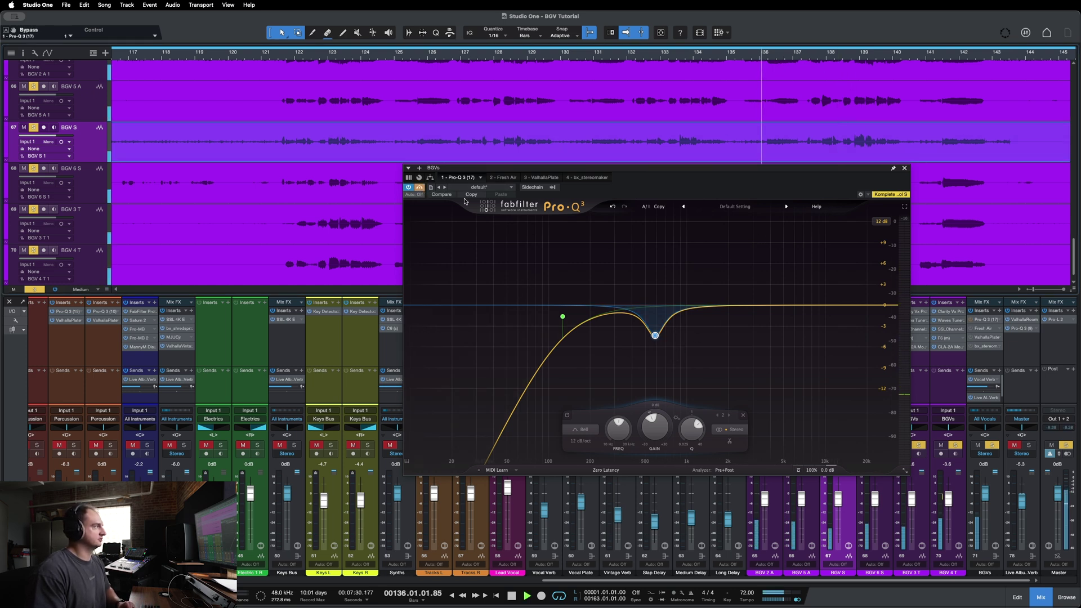
pyautogui.click(420, 187)
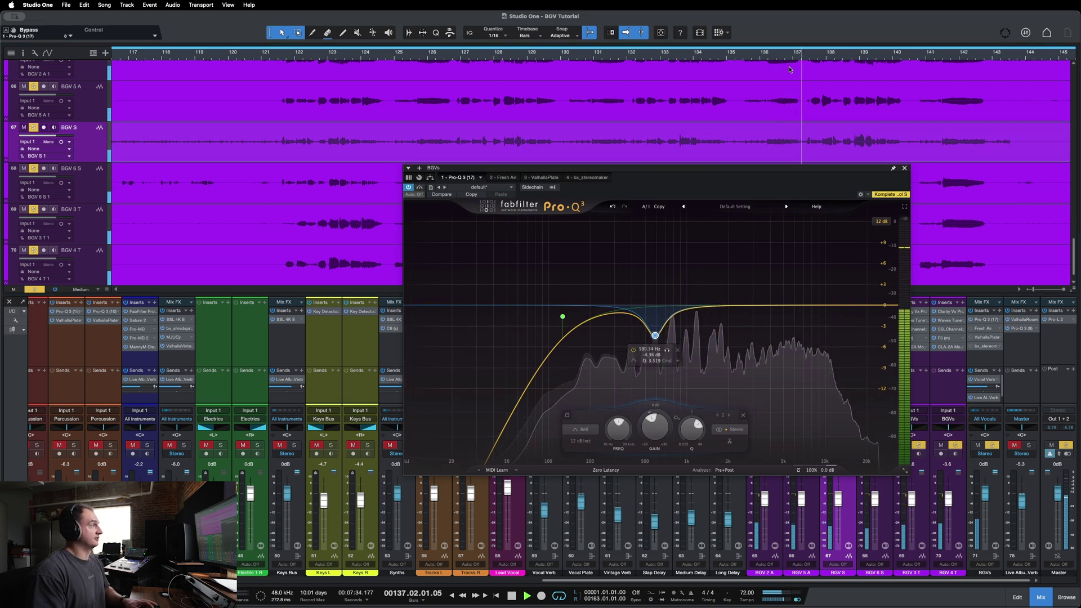
pyautogui.press('space')
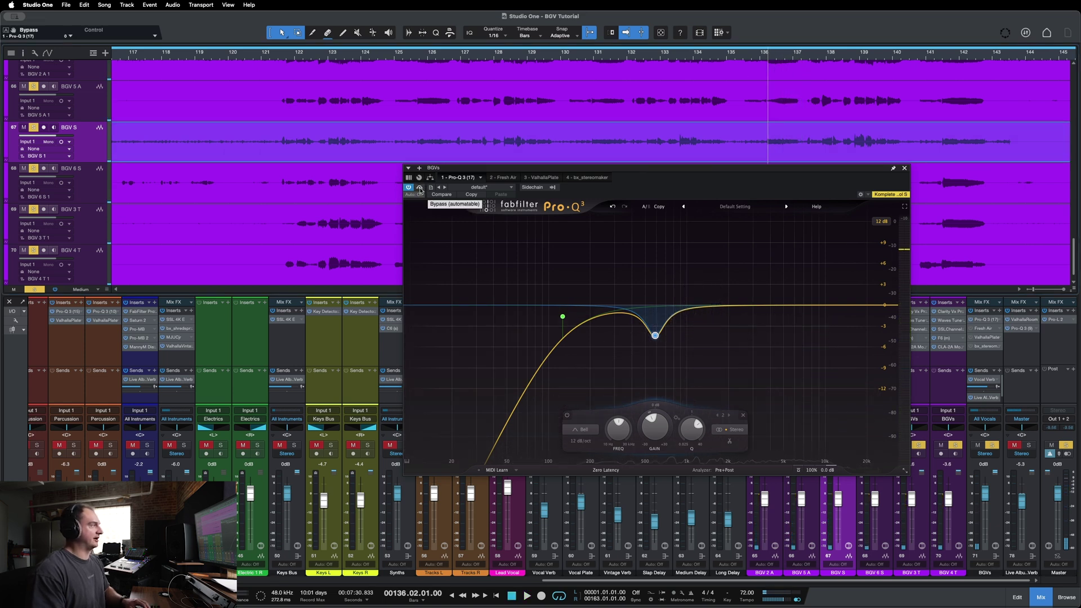
pyautogui.click(421, 187)
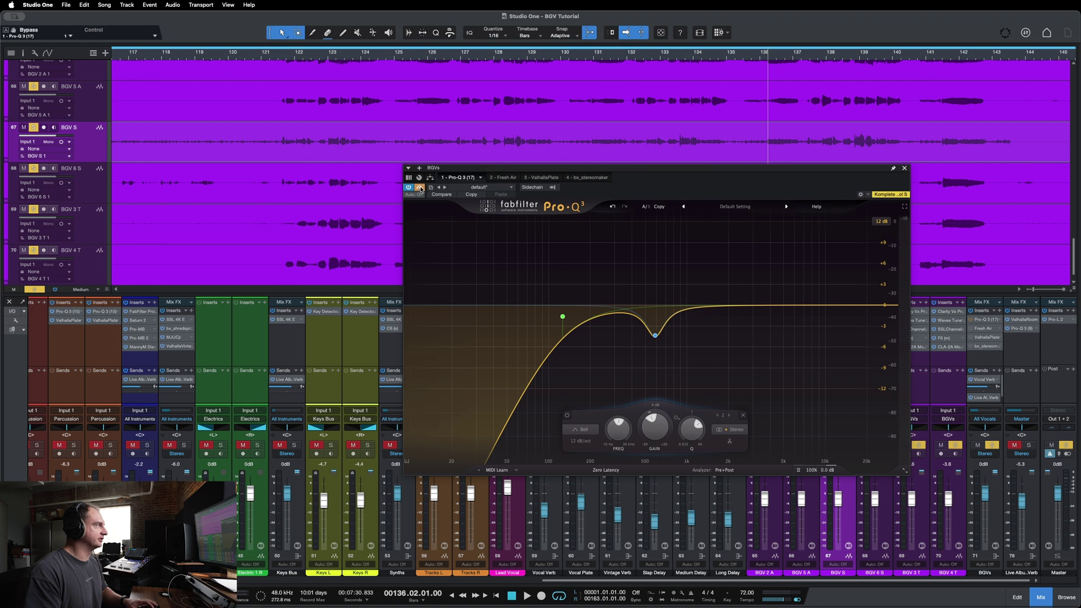
pyautogui.press('space')
pyautogui.click(420, 188)
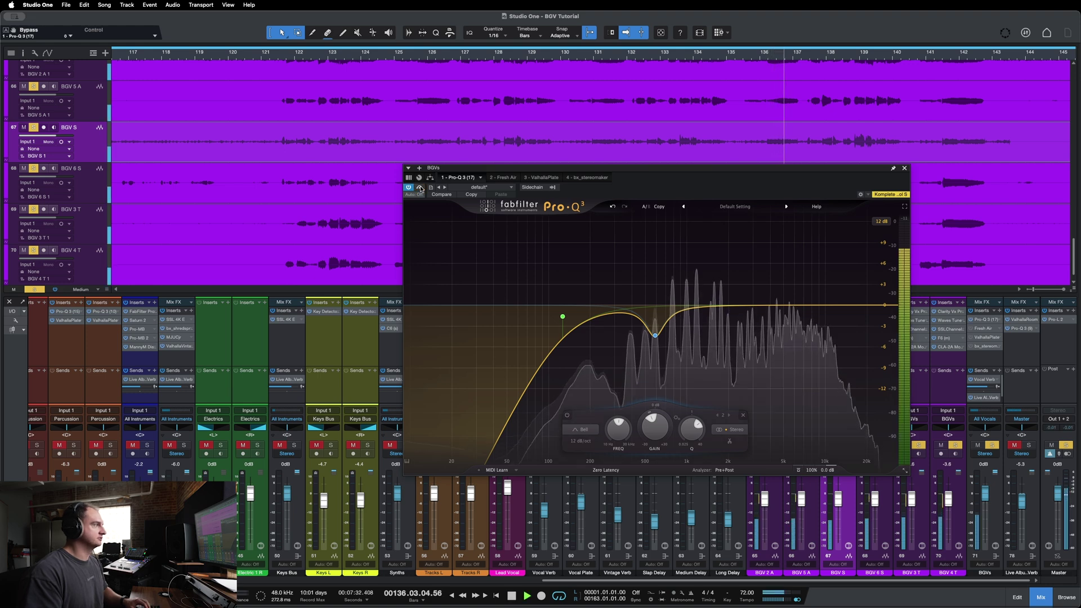
pyautogui.click(904, 168)
pyautogui.press('space')
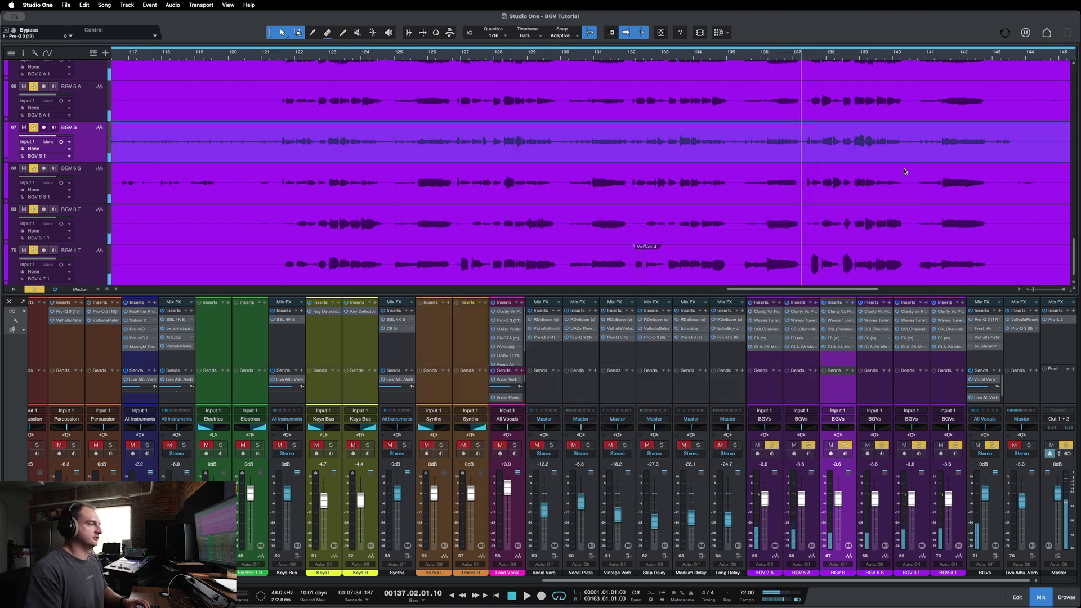
# Step: Open the Fresh Air insert on the BGVs bus, compare it off and on around bar 136, and close it
pyautogui.click(983, 329)
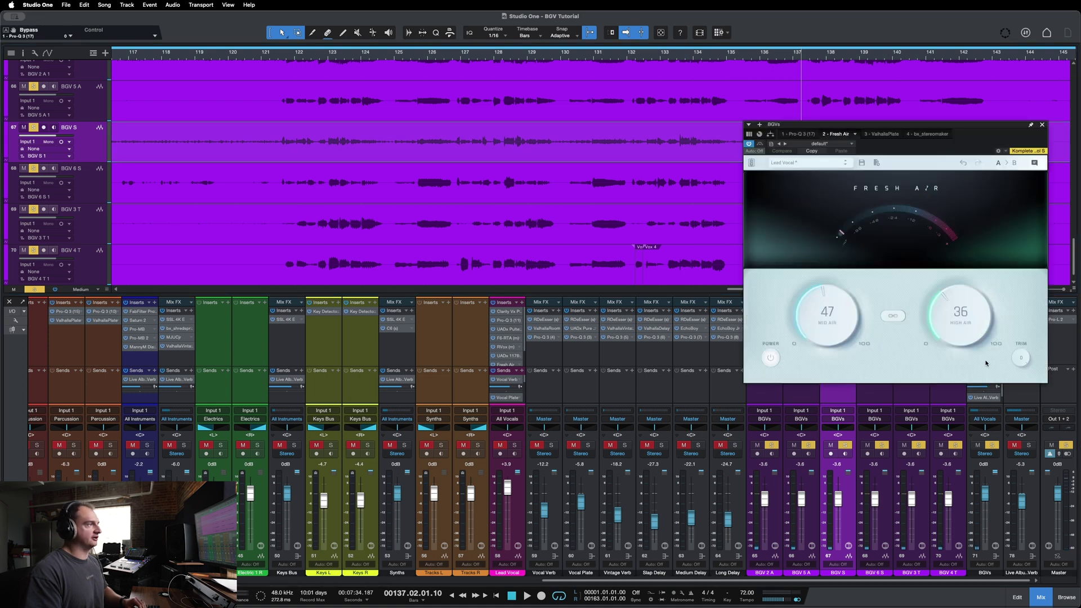
pyautogui.moveTo(907, 125); pyautogui.dragTo(650, 193)
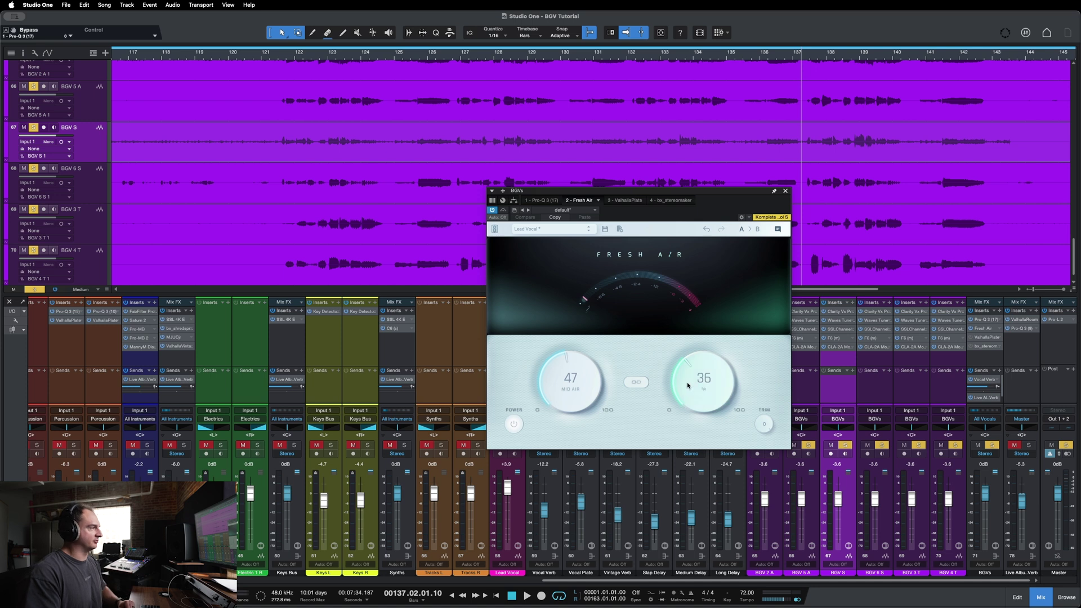
pyautogui.press('space')
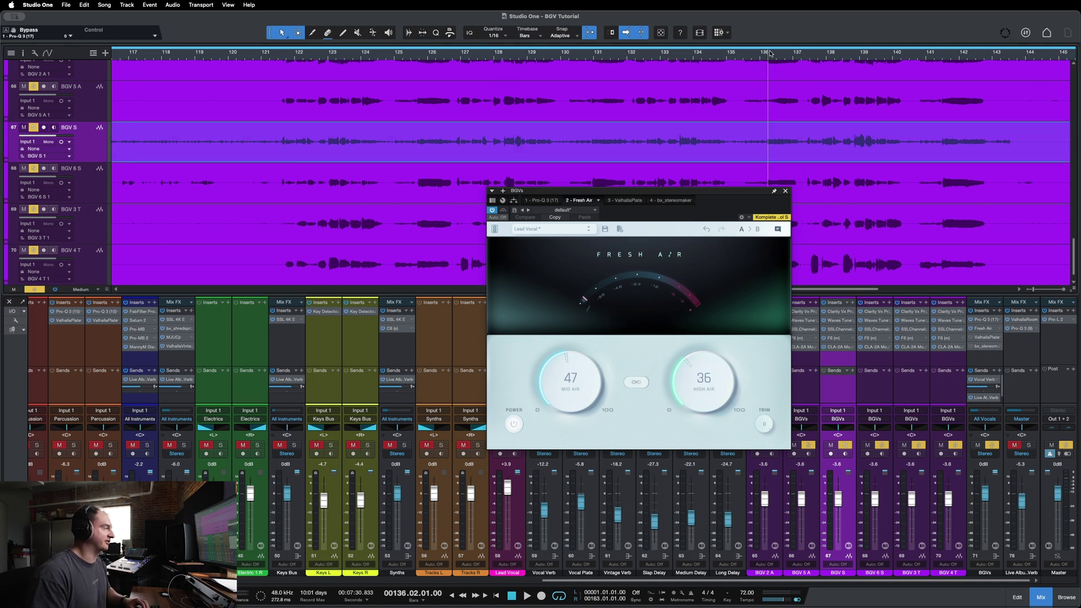
pyautogui.click(492, 211)
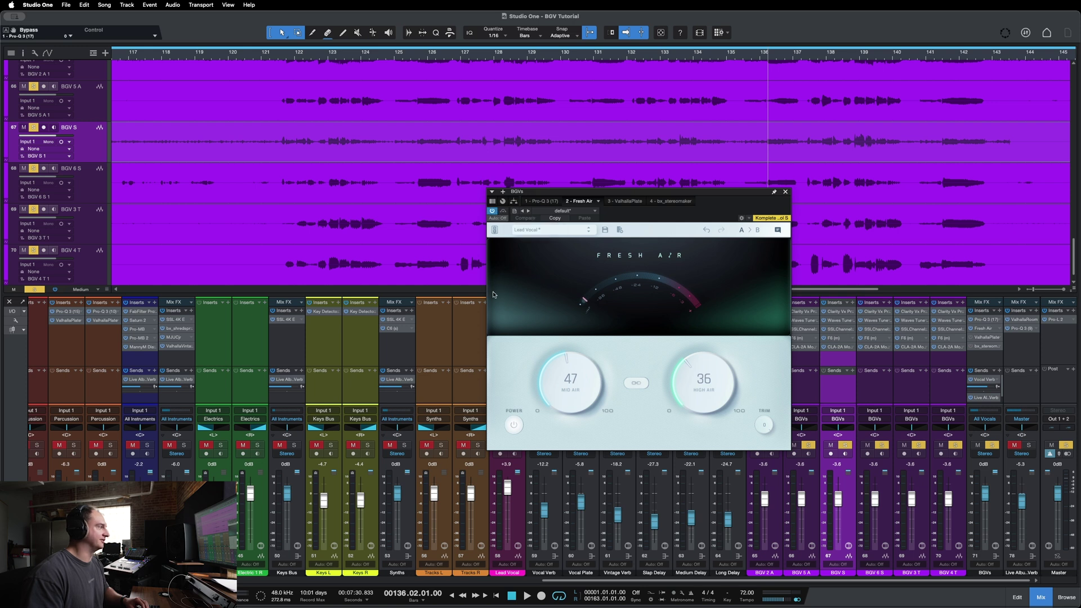
pyautogui.click(514, 427)
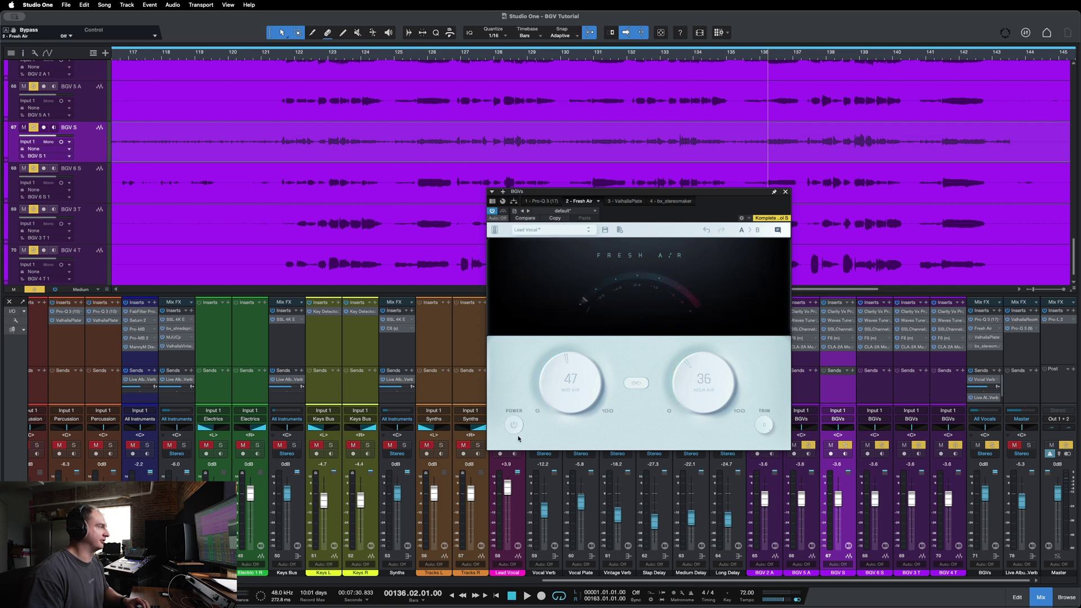
pyautogui.press('space')
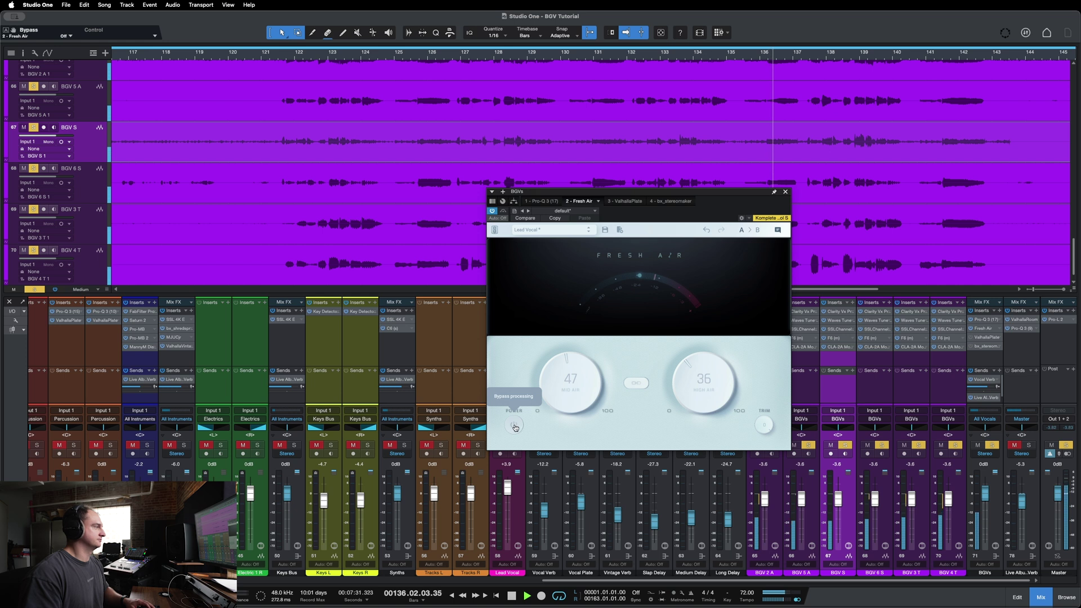
pyautogui.click(514, 426)
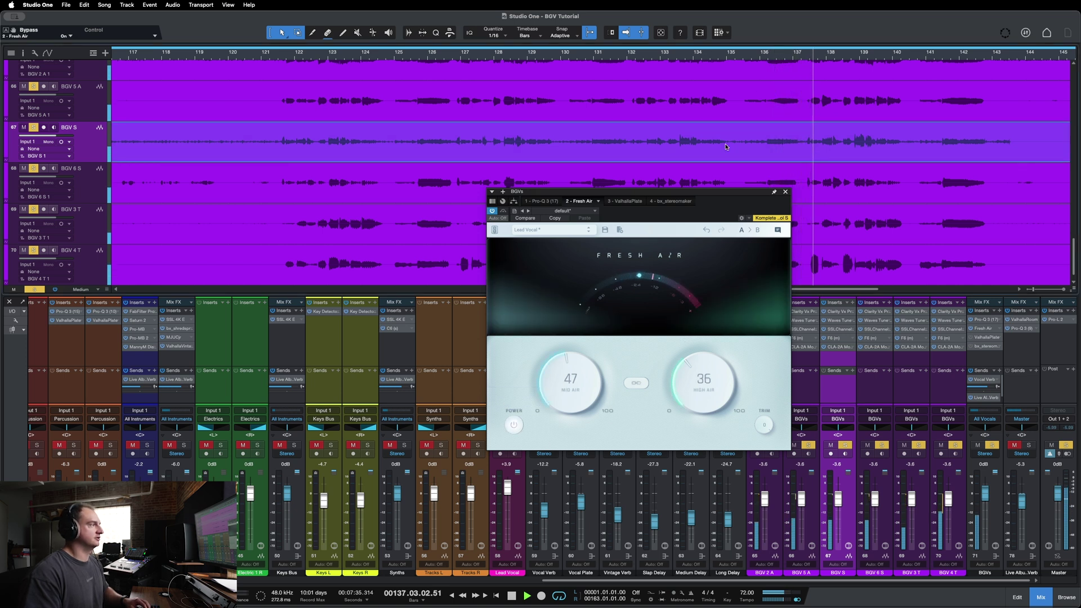
pyautogui.click(785, 192)
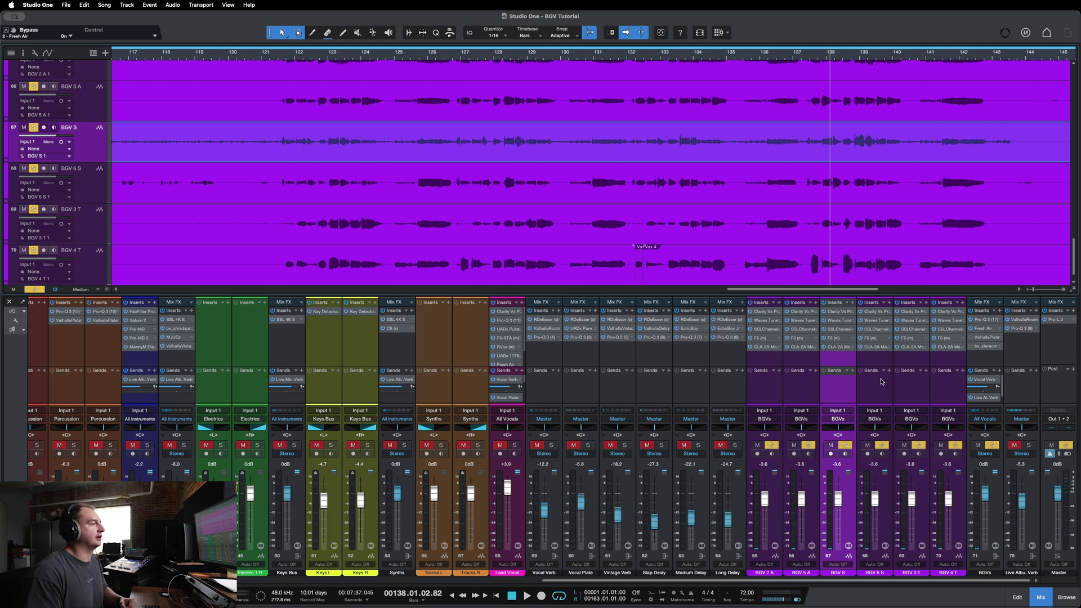
# Step: Open the ValhallaPlate insert on the BGVs bus, move it over the mixer, and examine its mix, decay and mode settings
pyautogui.click(979, 339)
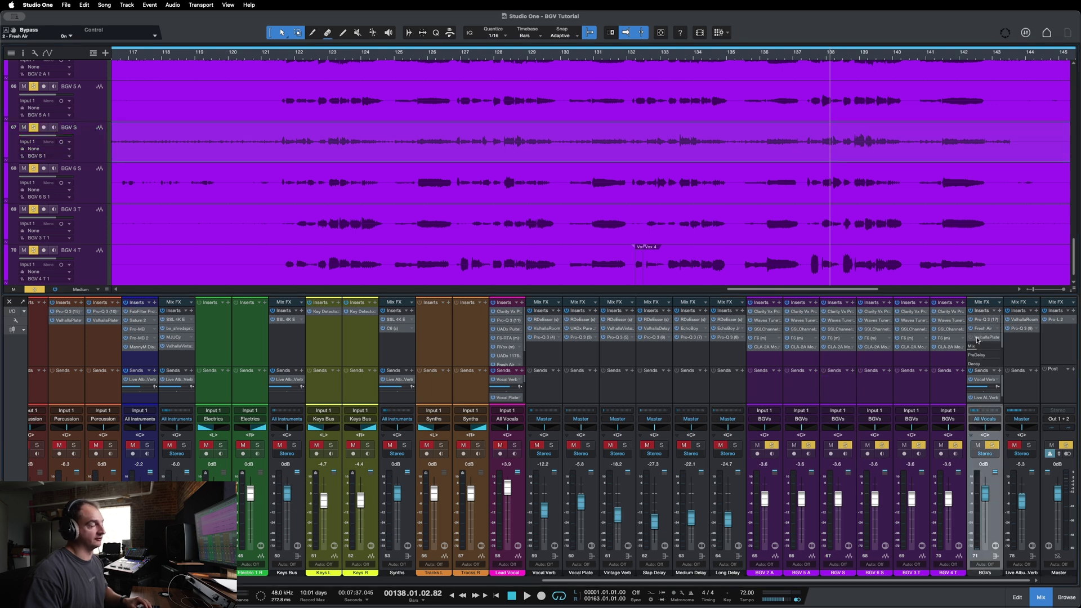
pyautogui.click(979, 339)
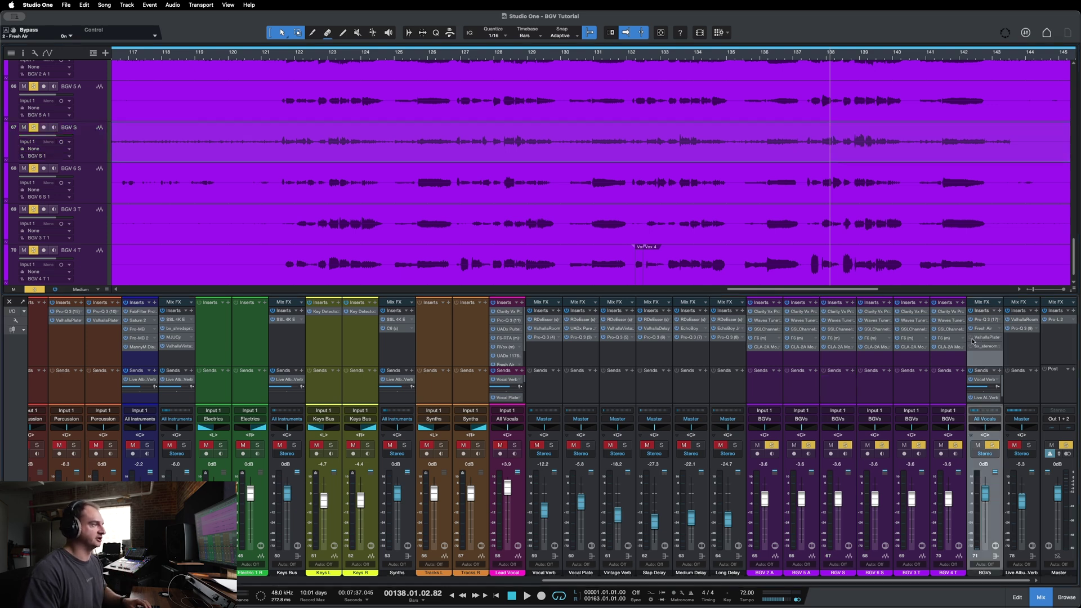
pyautogui.doubleClick(985, 339)
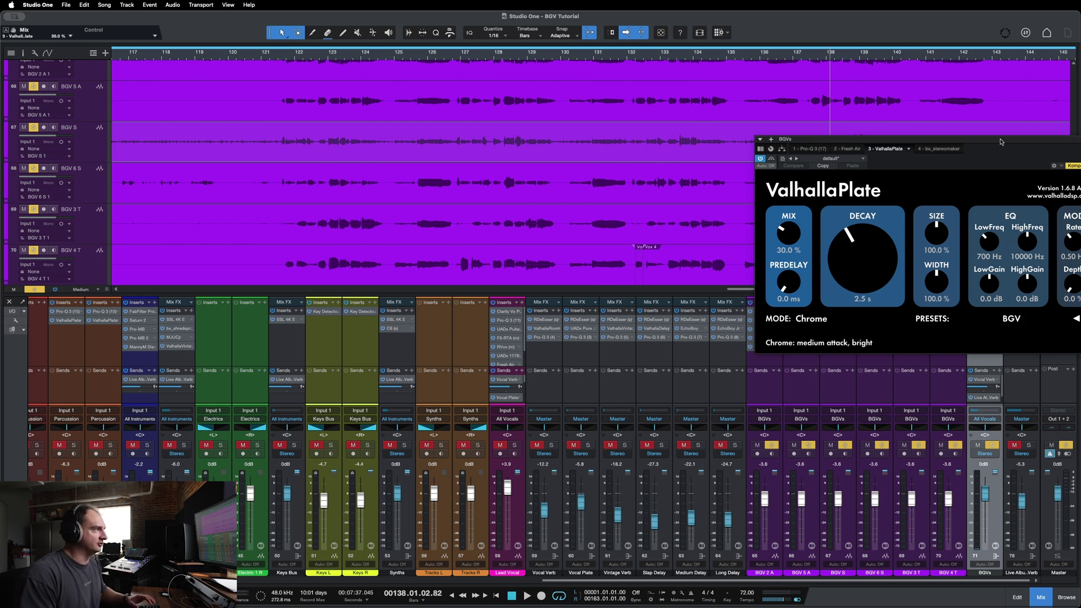
pyautogui.moveTo(1002, 141); pyautogui.dragTo(758, 323)
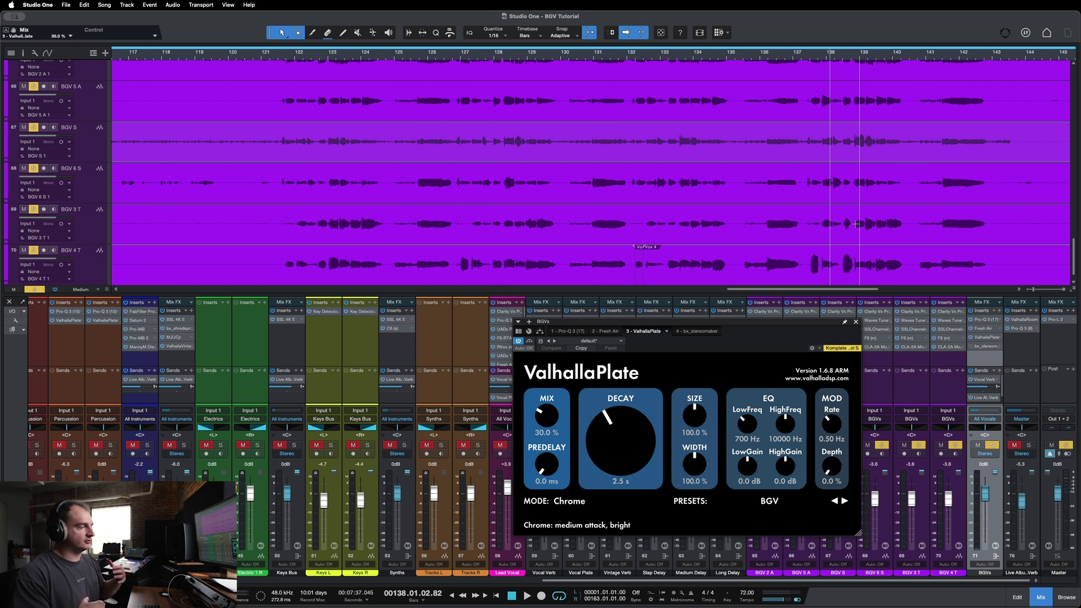
# Step: Compare the BGVs bus with ValhallaPlate bypassed and active while playing from bar 136, then stop and close the reverb
pyautogui.click(770, 57)
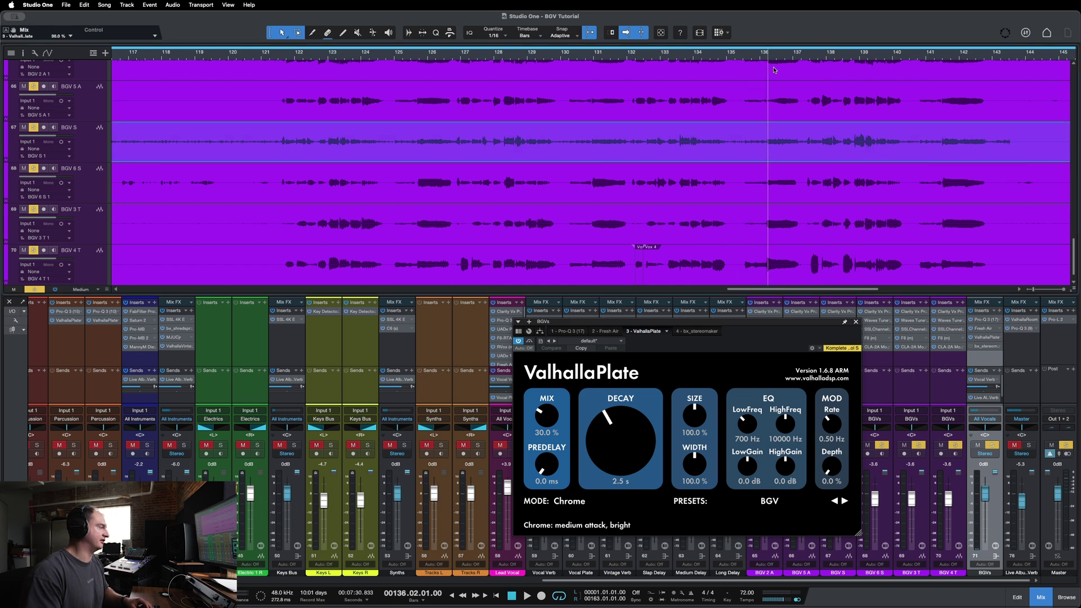
pyautogui.click(529, 341)
pyautogui.press('space')
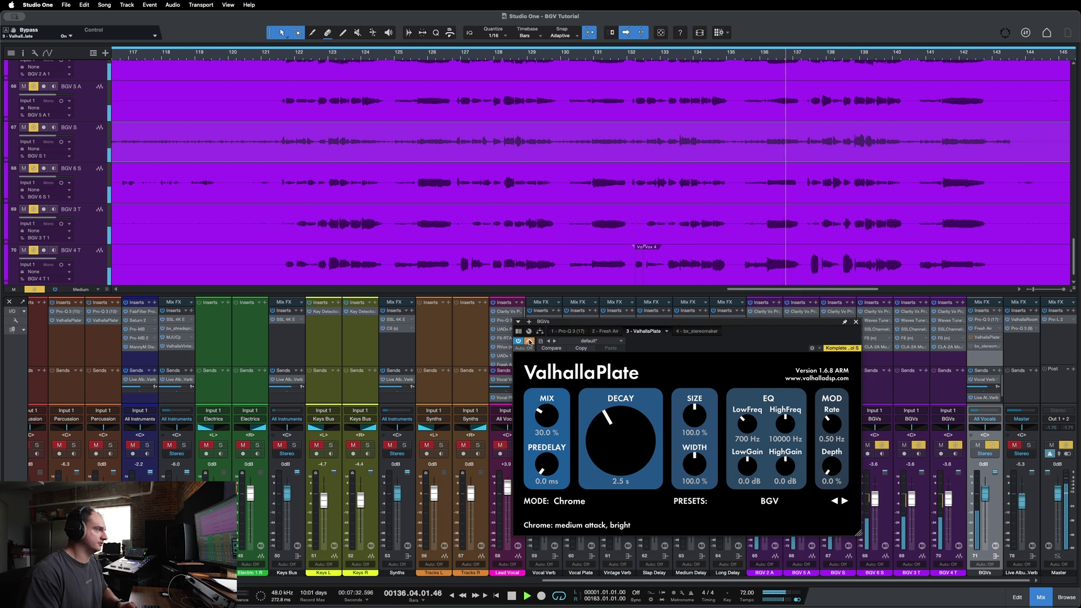
pyautogui.click(529, 342)
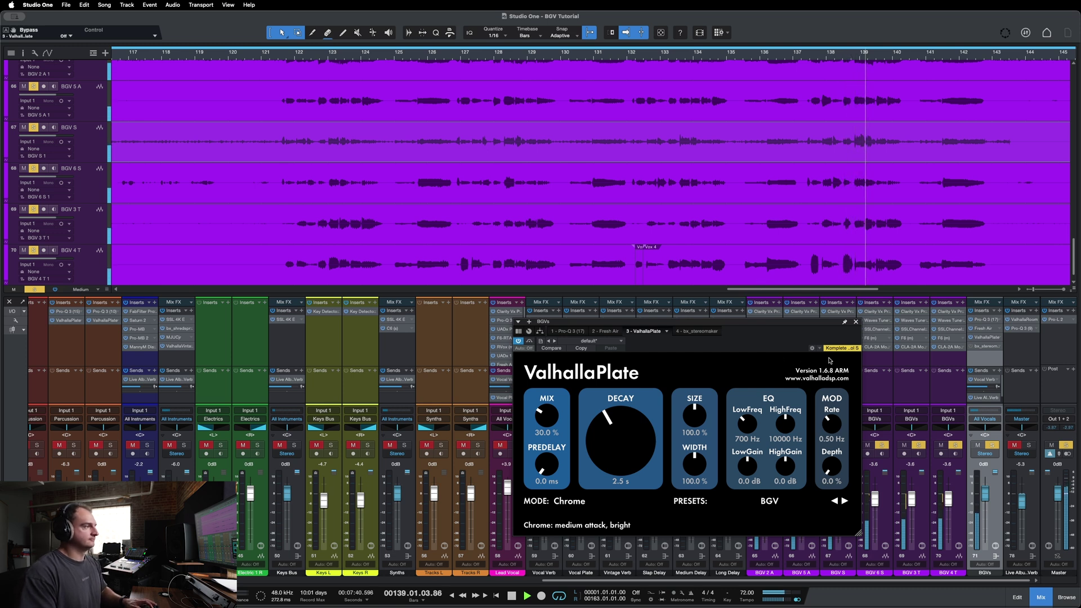
pyautogui.click(530, 341)
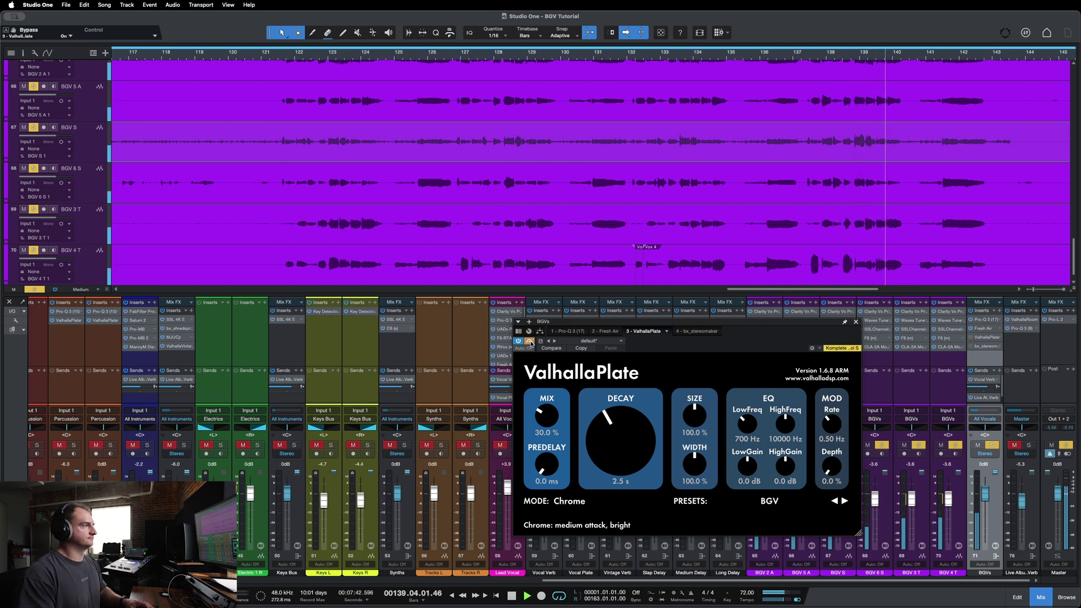
pyautogui.click(530, 341)
pyautogui.press('space')
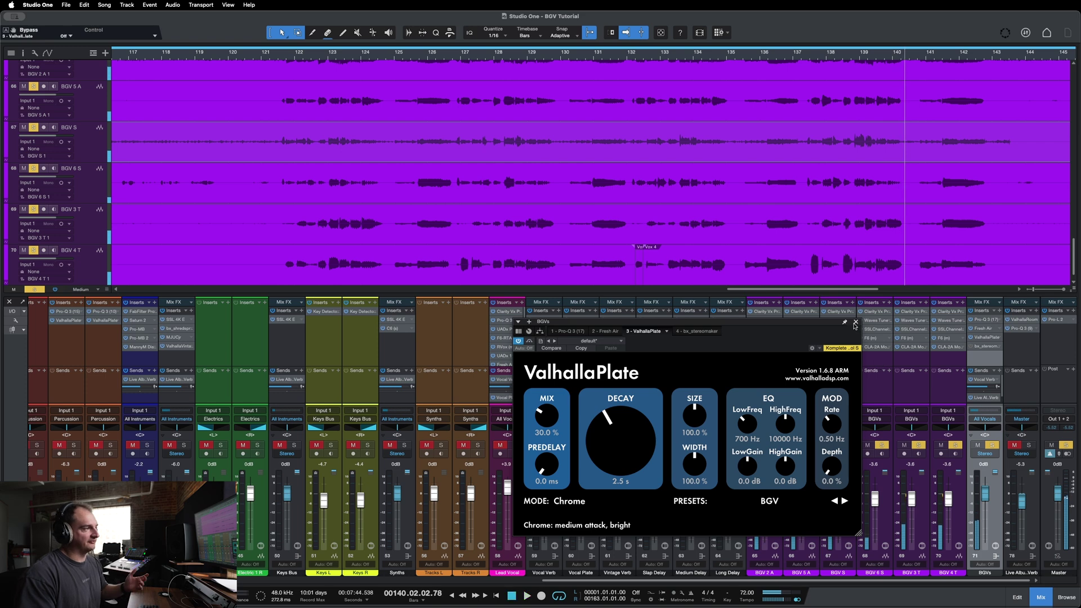
pyautogui.click(856, 323)
# Step: Open the bx_stereomaker insert on the BGVs bus, examine its controls, place the playhead at bar 138, and close it
pyautogui.doubleClick(988, 349)
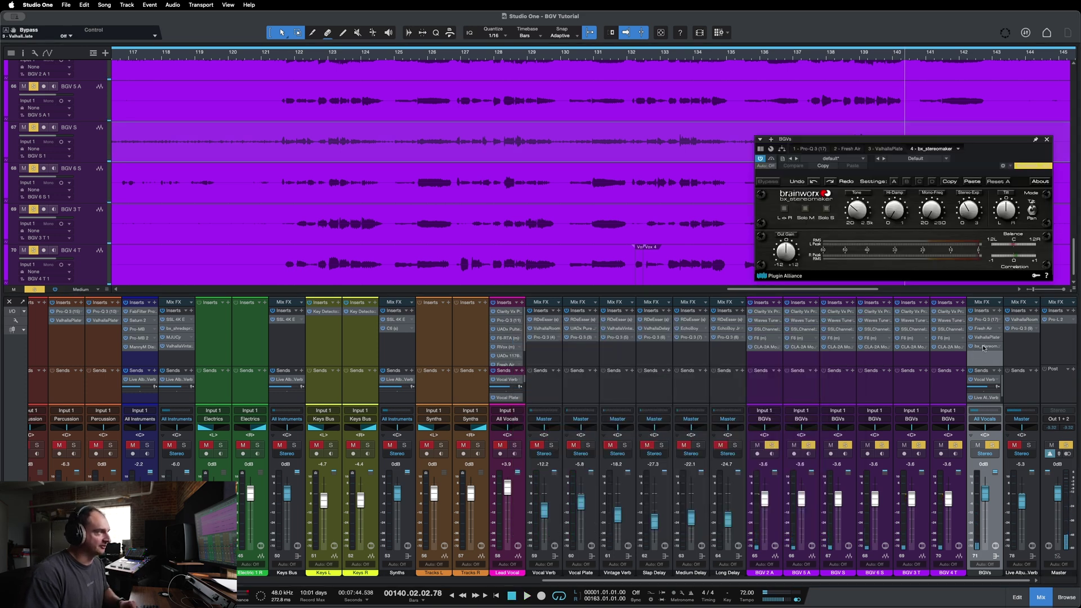
pyautogui.moveTo(957, 139); pyautogui.dragTo(871, 300)
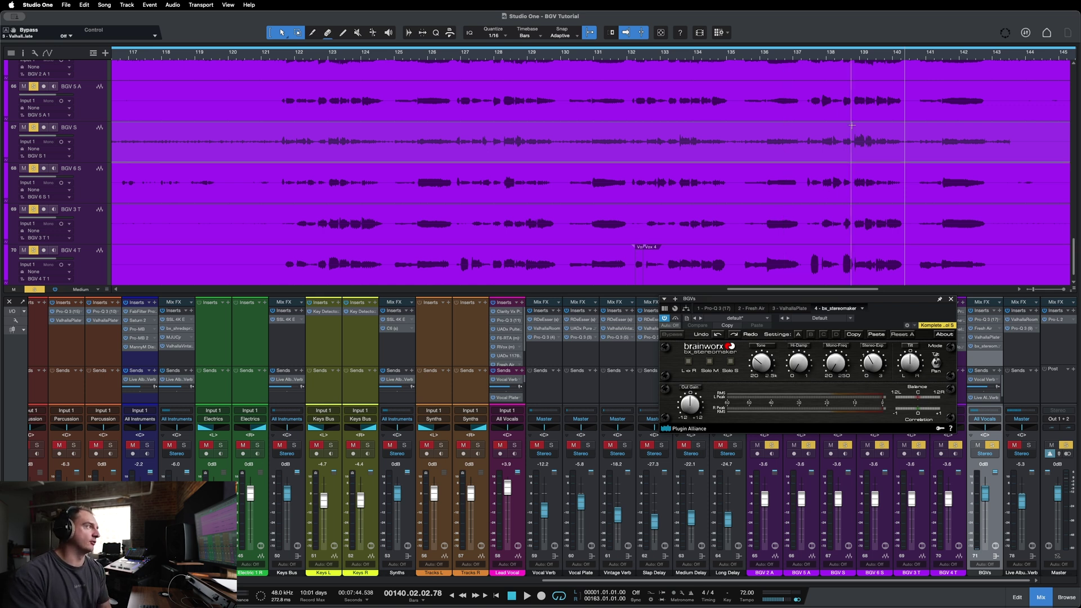
pyautogui.click(825, 53)
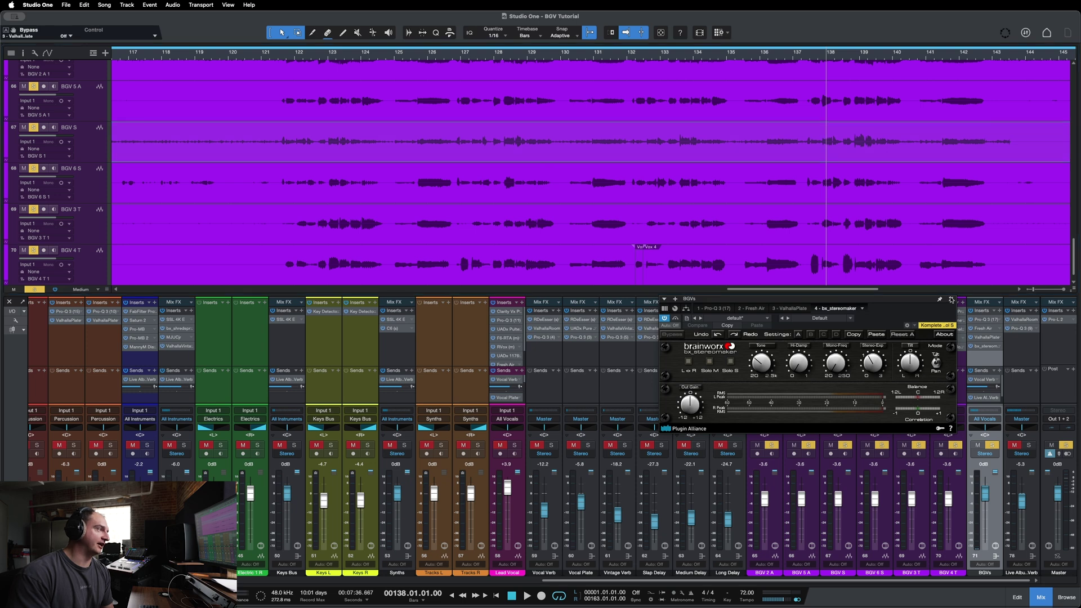
pyautogui.click(982, 345)
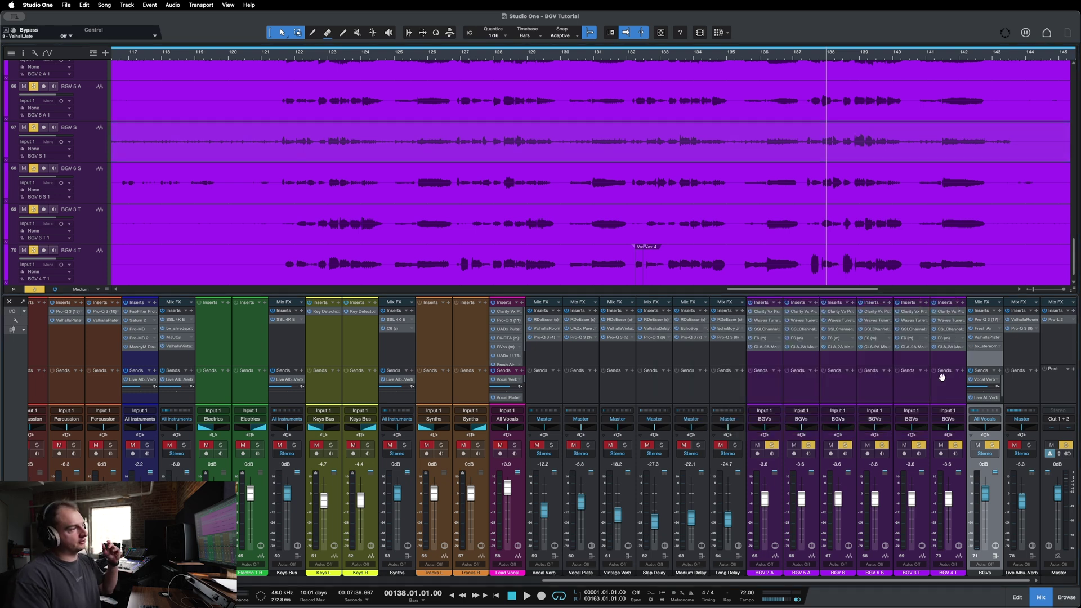
# Step: Pan the six background vocal tracks alternately: BGV 2 A L51, 5 A R45, S L51, 6 S R48, 3 T L42 and 4 T R48
pyautogui.click(951, 394)
pyautogui.click(838, 386)
pyautogui.click(766, 378)
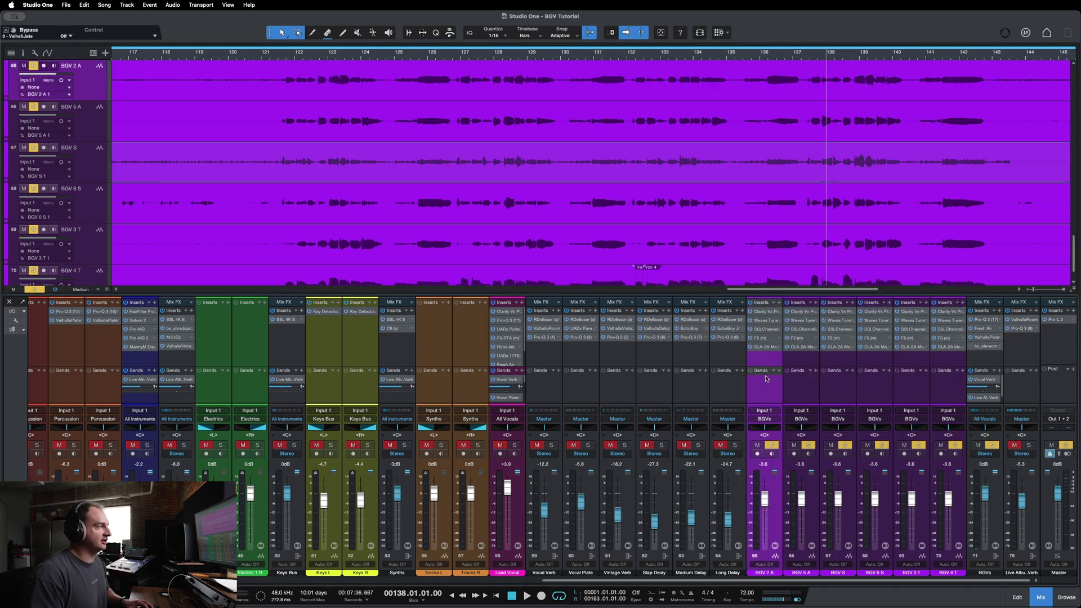
pyautogui.keyDown('shift'); pyautogui.click(939, 385); pyautogui.keyUp('shift')
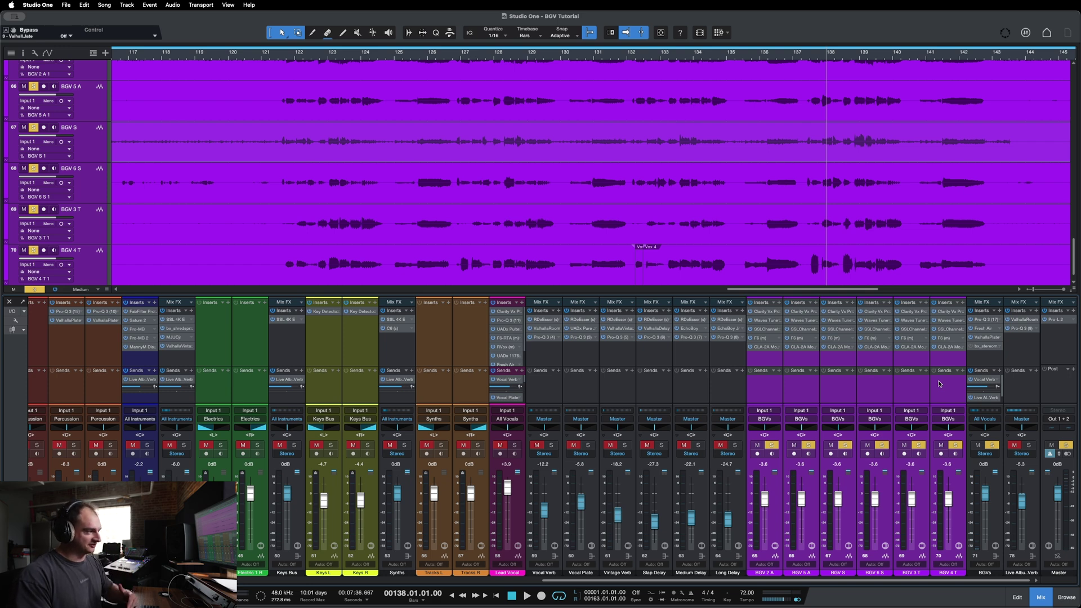
pyautogui.click(882, 397)
pyautogui.click(815, 392)
pyautogui.click(758, 391)
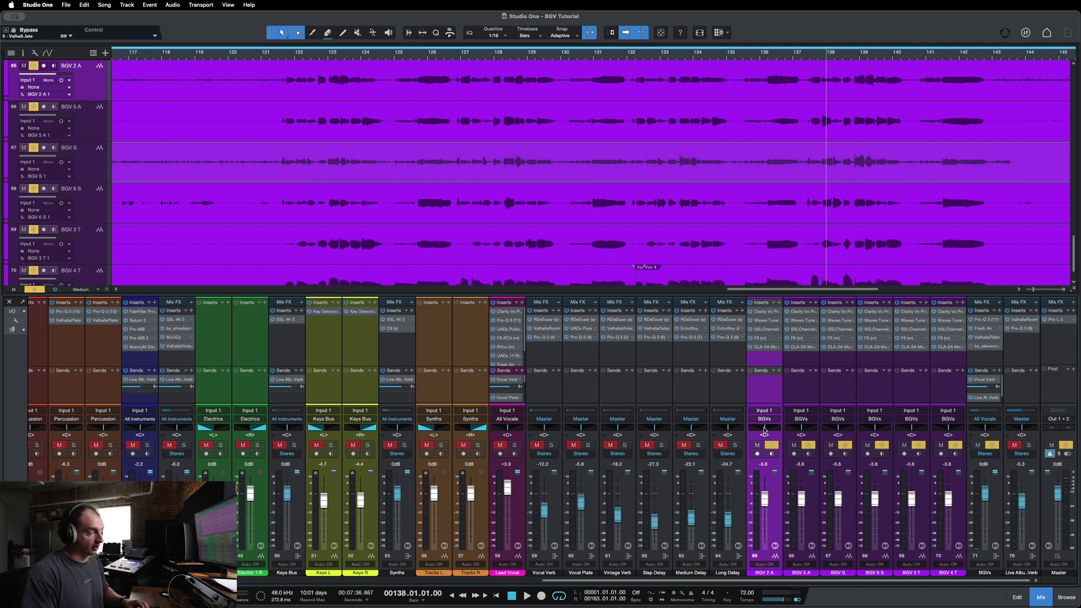
pyautogui.moveTo(764, 431); pyautogui.dragTo(956, 429)
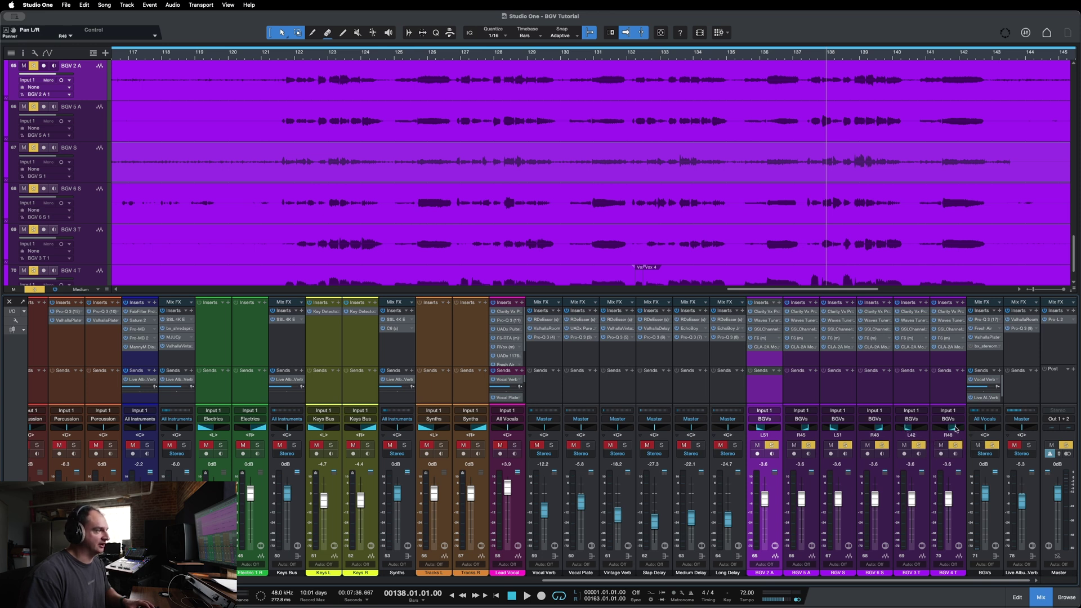
# Step: Select all six background vocal tracks and briefly play the panned vocals from bar 136, then stop
pyautogui.click(948, 393)
pyautogui.keyDown('shift'); pyautogui.click(773, 385); pyautogui.keyUp('shift')
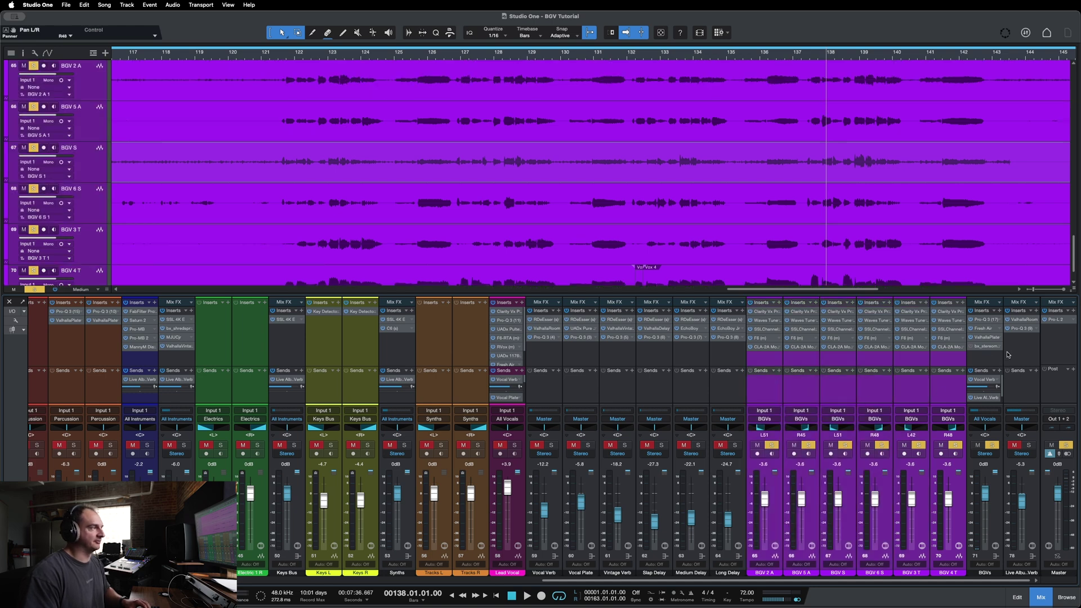
pyautogui.click(777, 60)
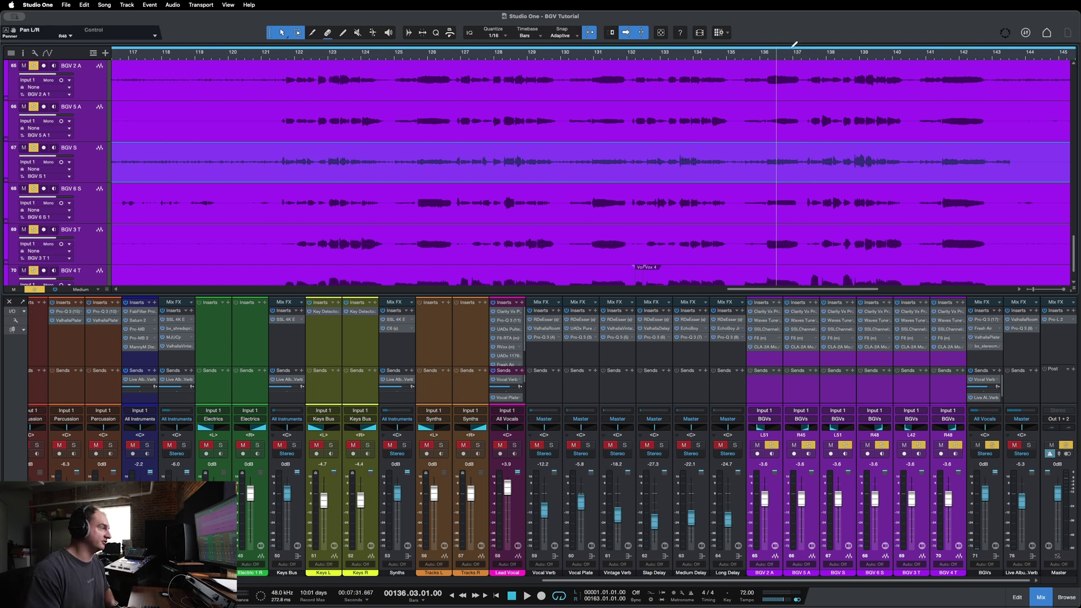
pyautogui.press('space')
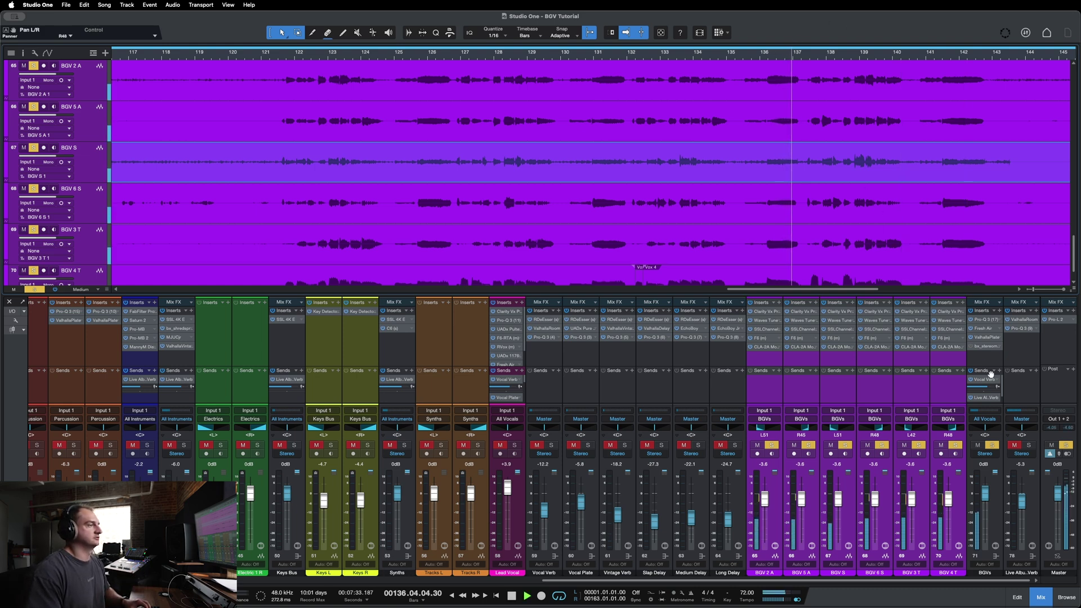
pyautogui.click(983, 355)
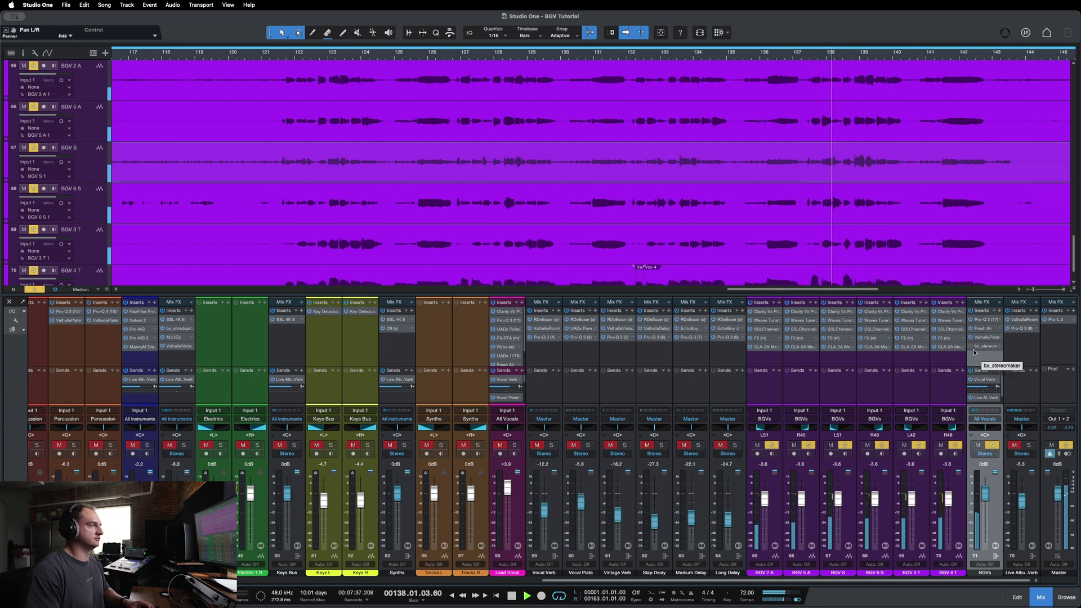
pyautogui.press('space')
# Step: Reopen bx_stereomaker on the BGVs bus, examine its Stereo-Exp control, and close it
pyautogui.click(988, 346)
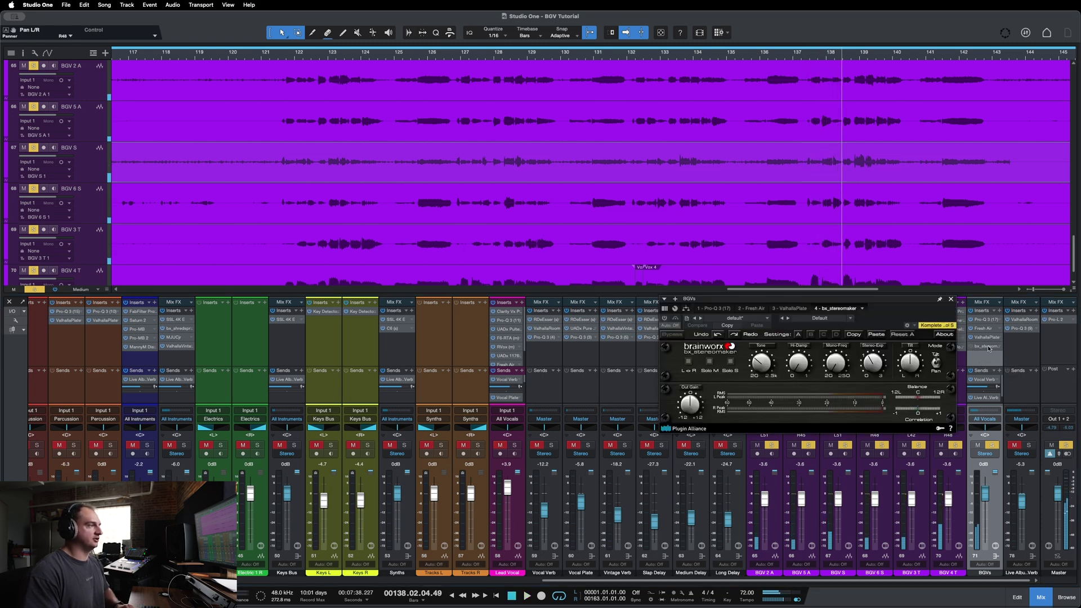
pyautogui.moveTo(873, 362)
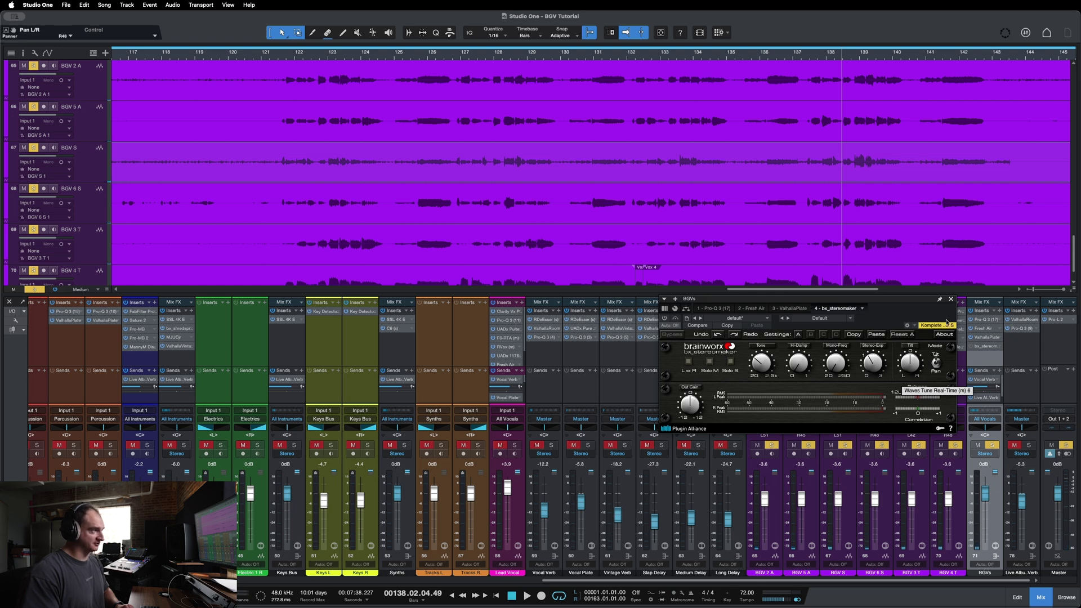
pyautogui.click(951, 299)
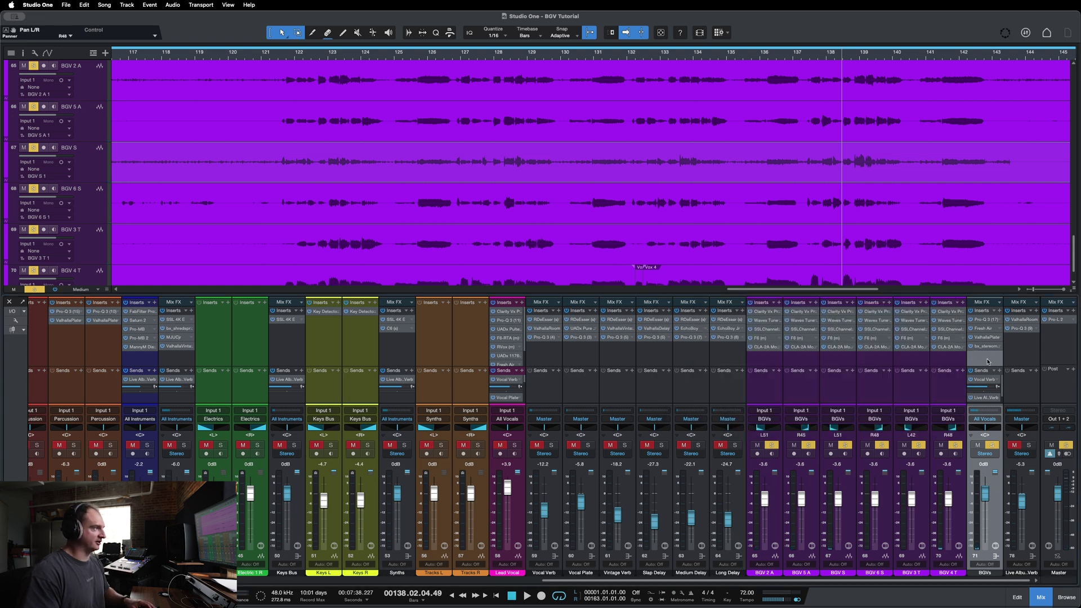
# Step: Open bx_stereomaker over the mixer and compare the BGVs bus with it bypassed and active while playing from bar 136
pyautogui.click(785, 55)
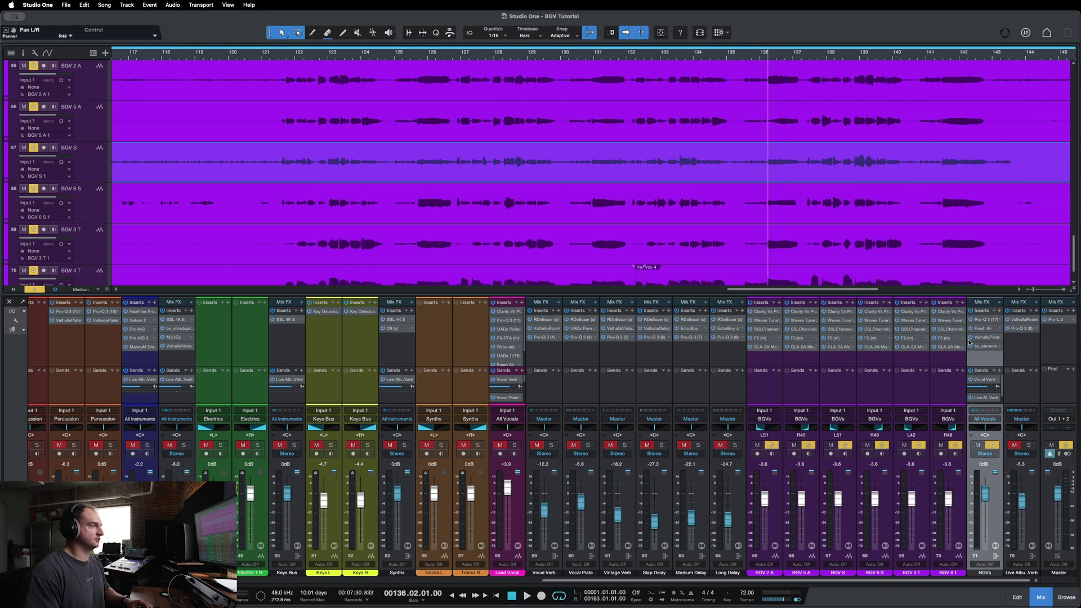
pyautogui.click(988, 346)
pyautogui.moveTo(733, 297); pyautogui.dragTo(730, 364)
pyautogui.press('space')
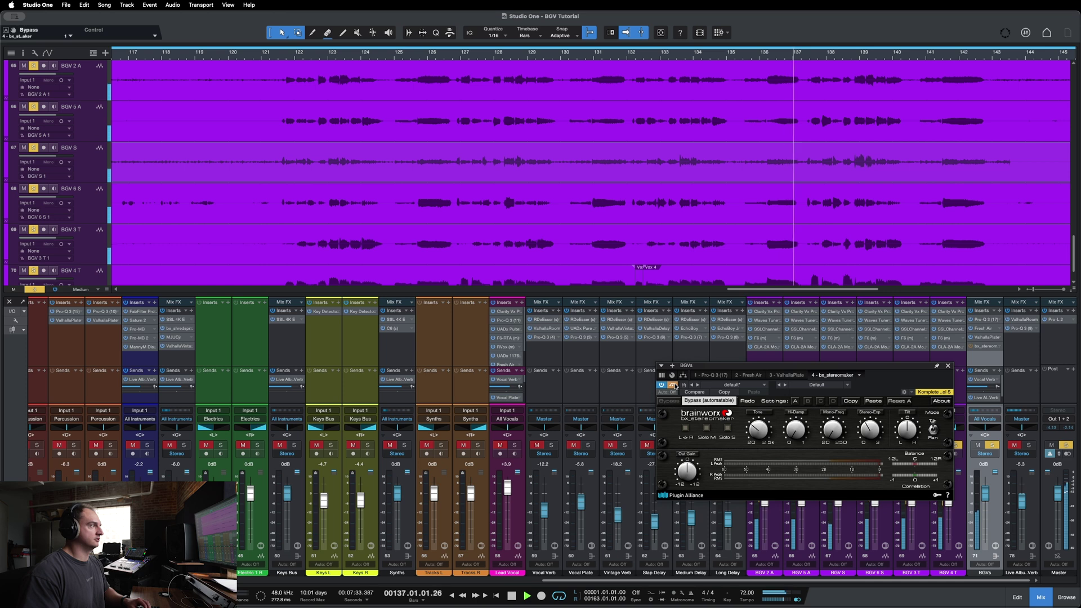
pyautogui.click(674, 386)
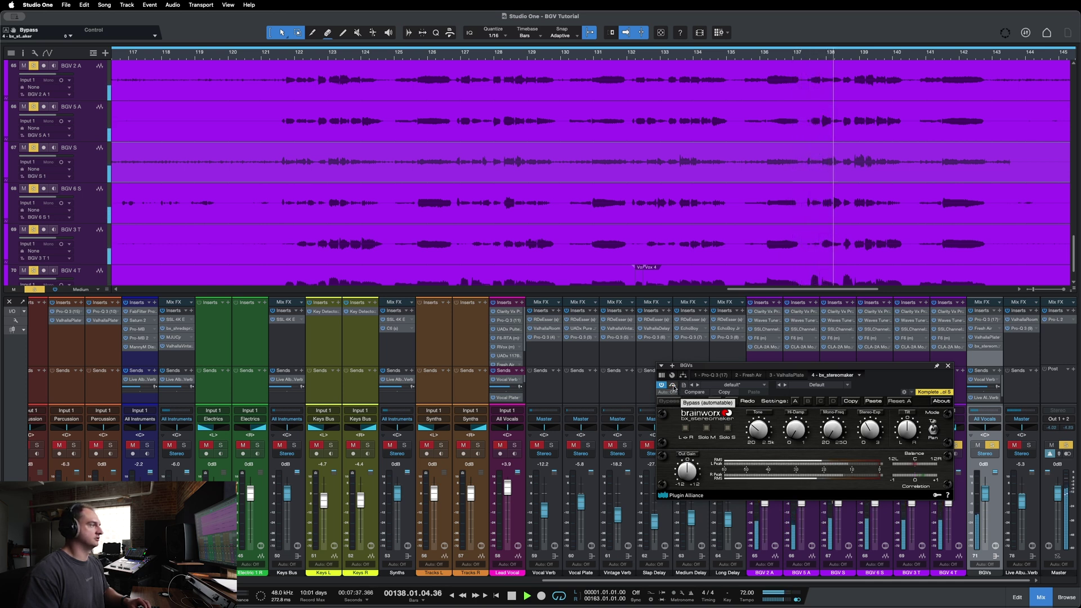
pyautogui.click(673, 386)
pyautogui.click(672, 386)
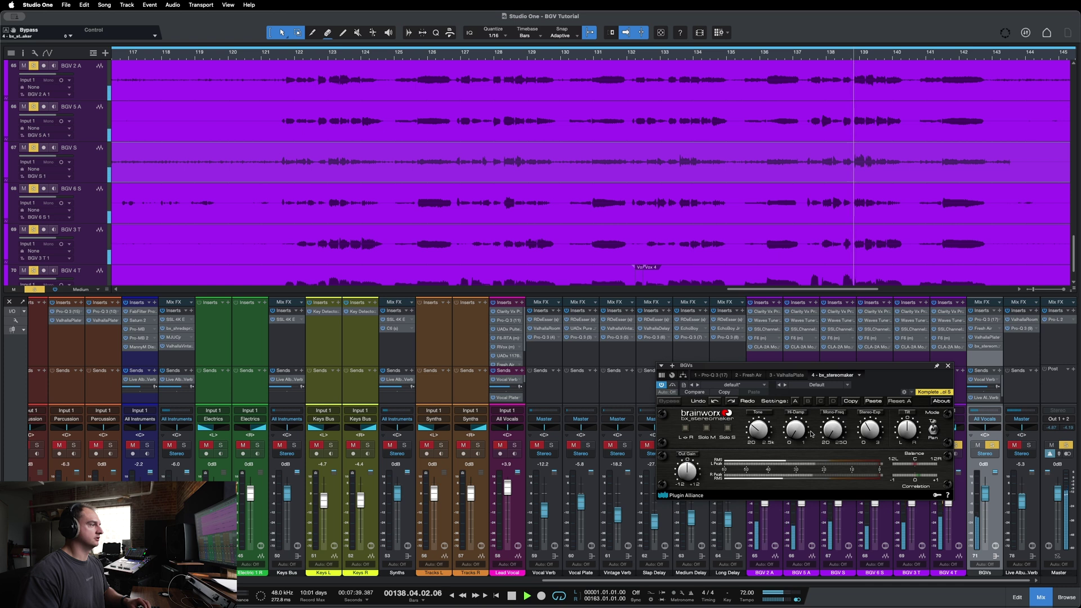
# Step: Try a different Stereo-Exp amount in bx_stereomaker and compare it bypassed and active while replaying from bar 137
pyautogui.moveTo(861, 431); pyautogui.dragTo(819, 406)
pyautogui.press('space')
pyautogui.click(673, 386)
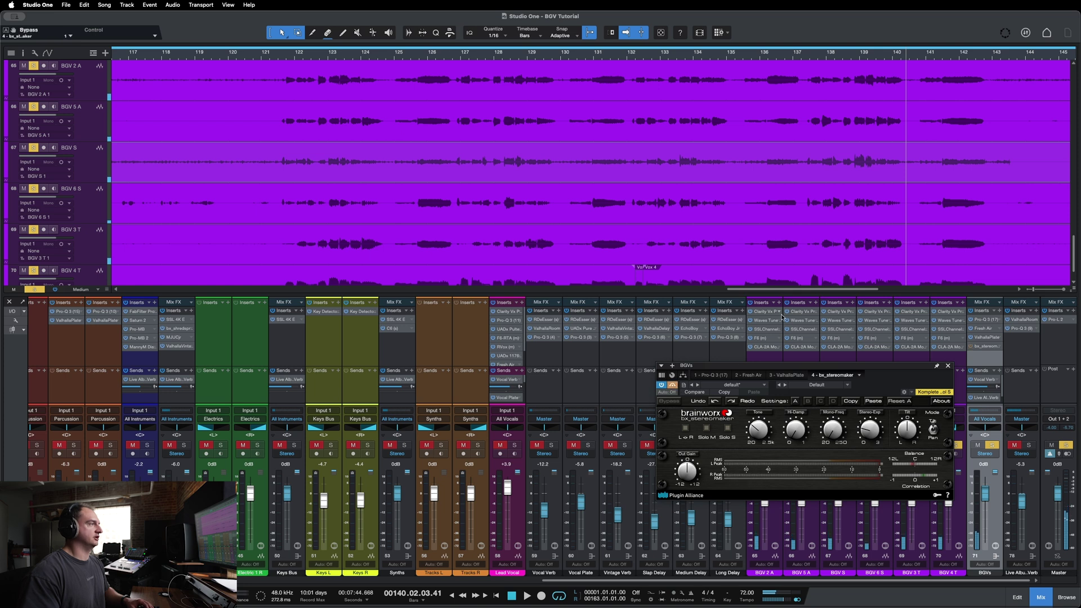
pyautogui.click(809, 56)
pyautogui.press('space')
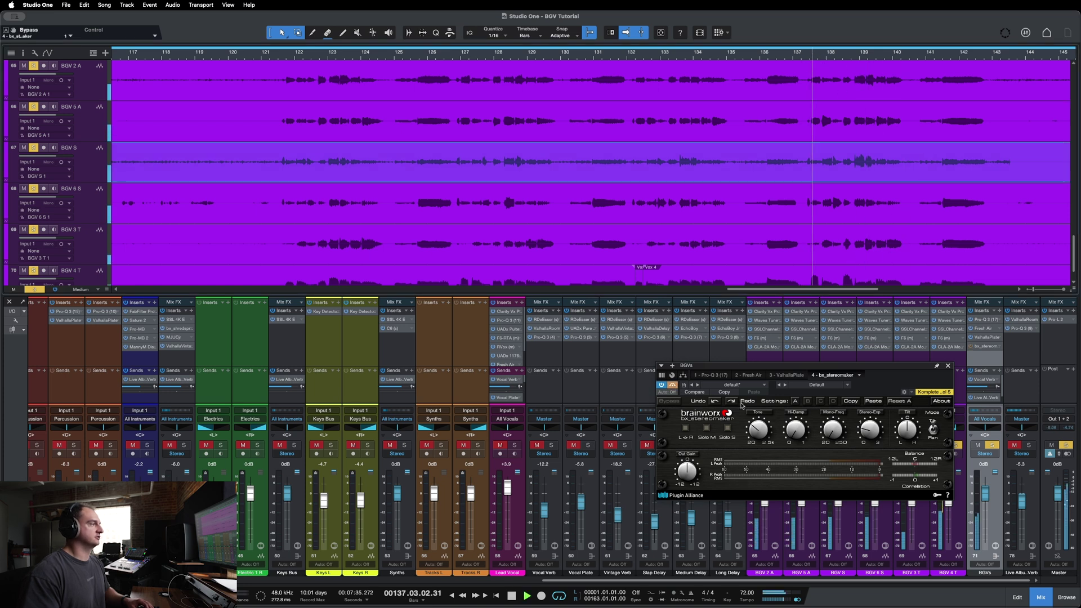
pyautogui.click(672, 385)
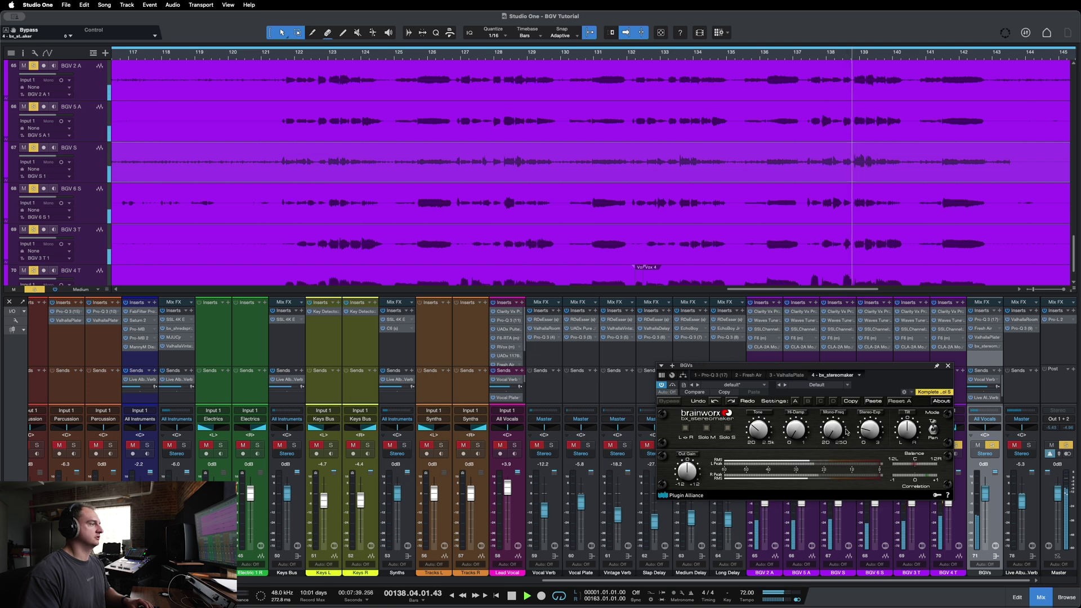
# Step: Set bx_stereomaker's Stereo-Exp to +111%, compare it bypassed and active once more, then stop playback and close the plug-in
pyautogui.click(872, 428)
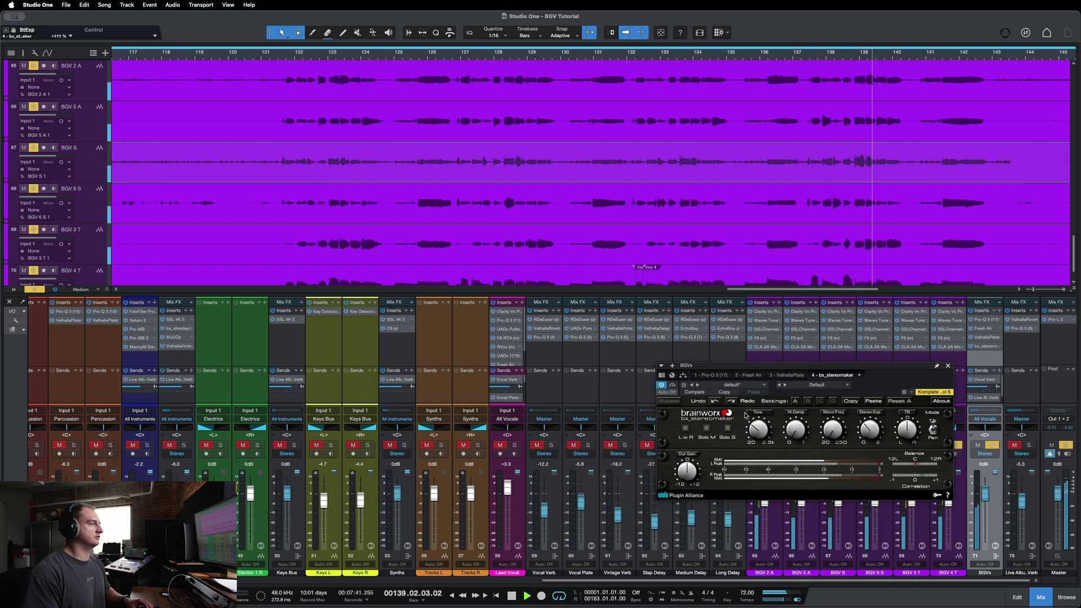
pyautogui.click(672, 386)
pyautogui.click(673, 386)
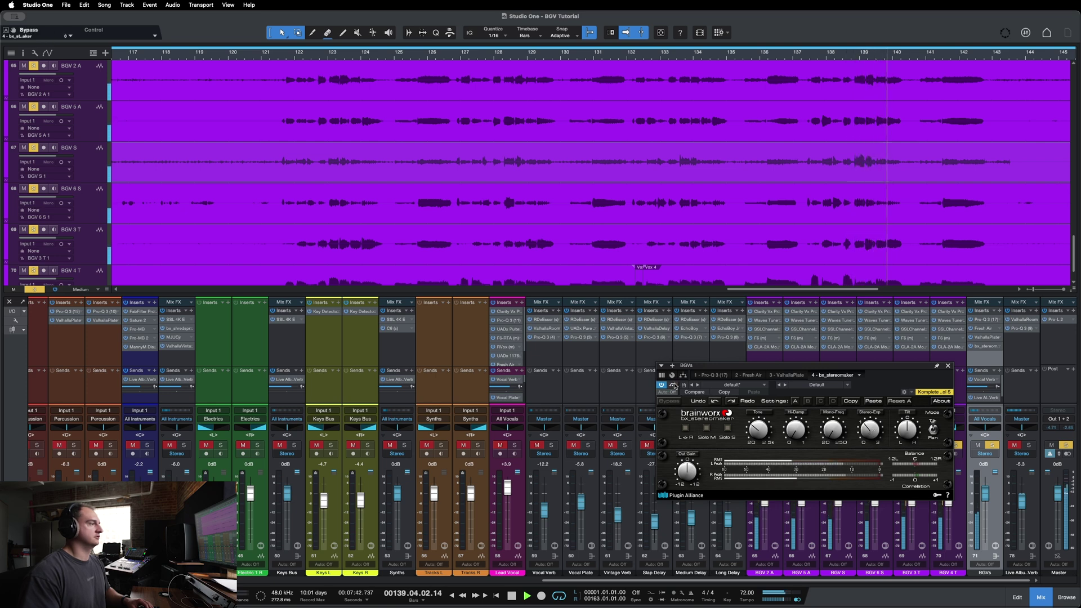
pyautogui.click(948, 366)
pyautogui.rightClick(1000, 347)
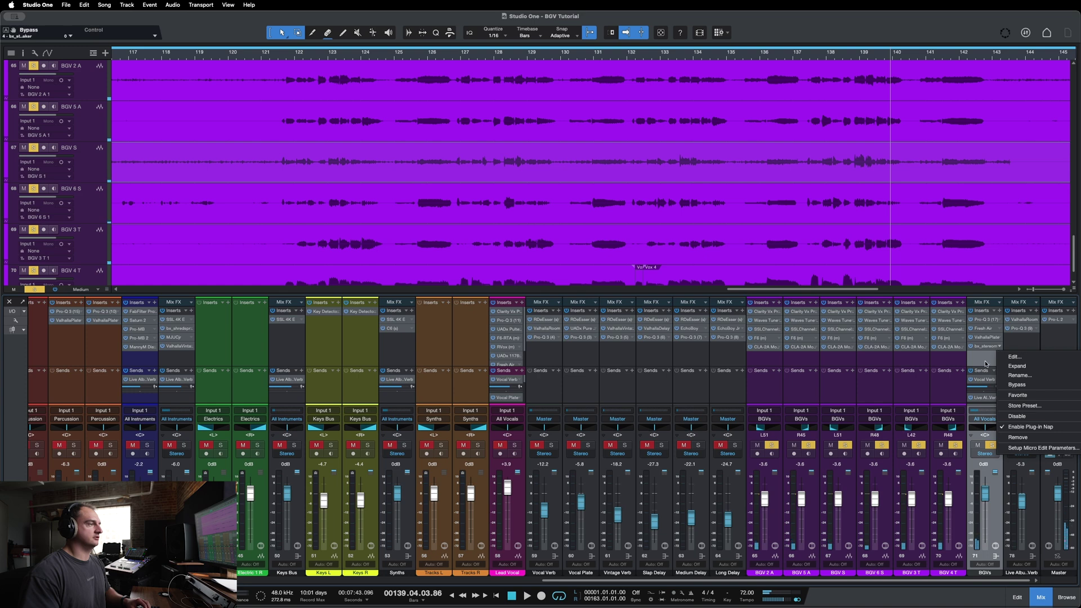
pyautogui.click(992, 357)
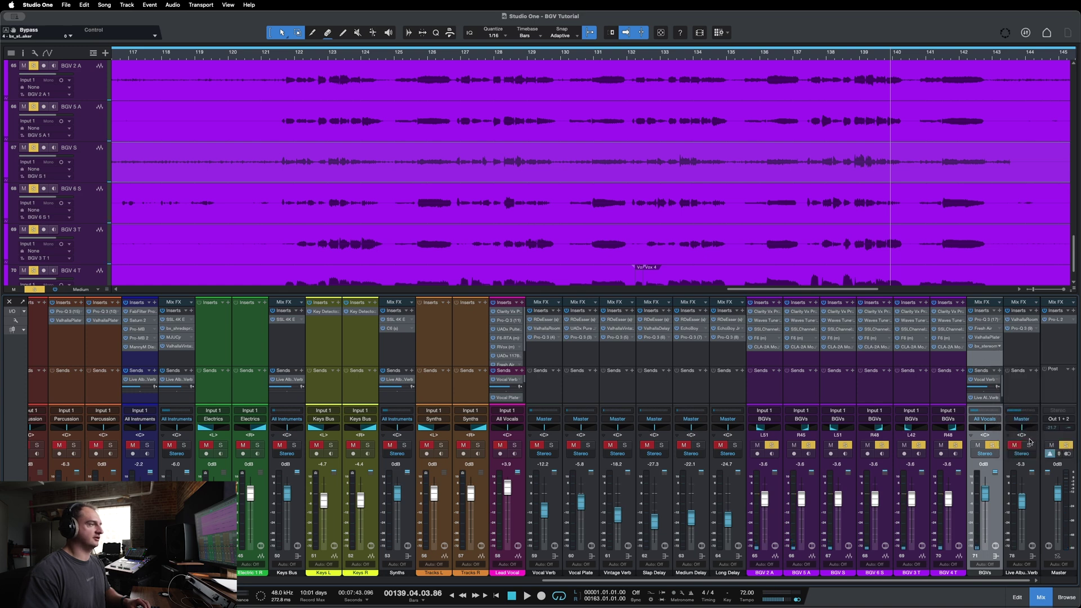
# Step: Find bx_stereomaker in the plug-in search and insert it on the BGVs bus after ValhallaPlate
pyautogui.click(1001, 310)
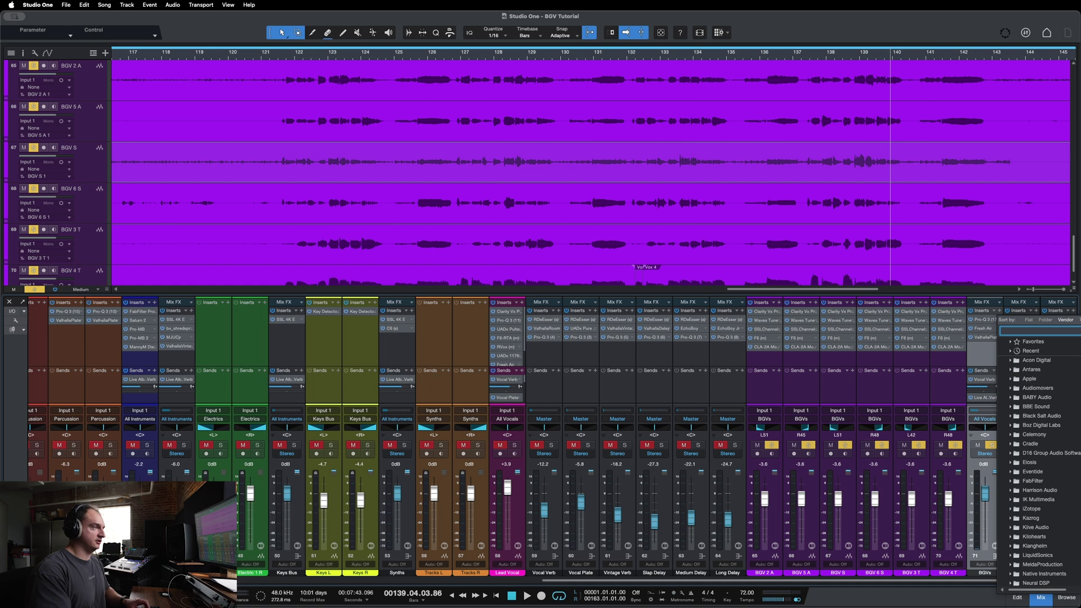
pyautogui.write('bxst')
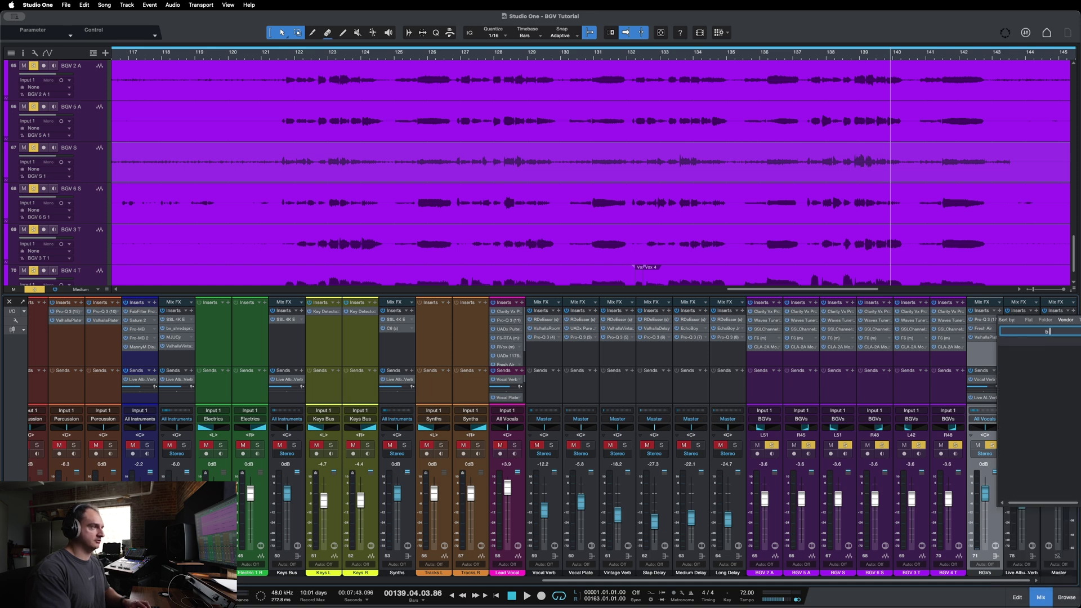
pyautogui.press('BackSpace')
pyautogui.write('ster')
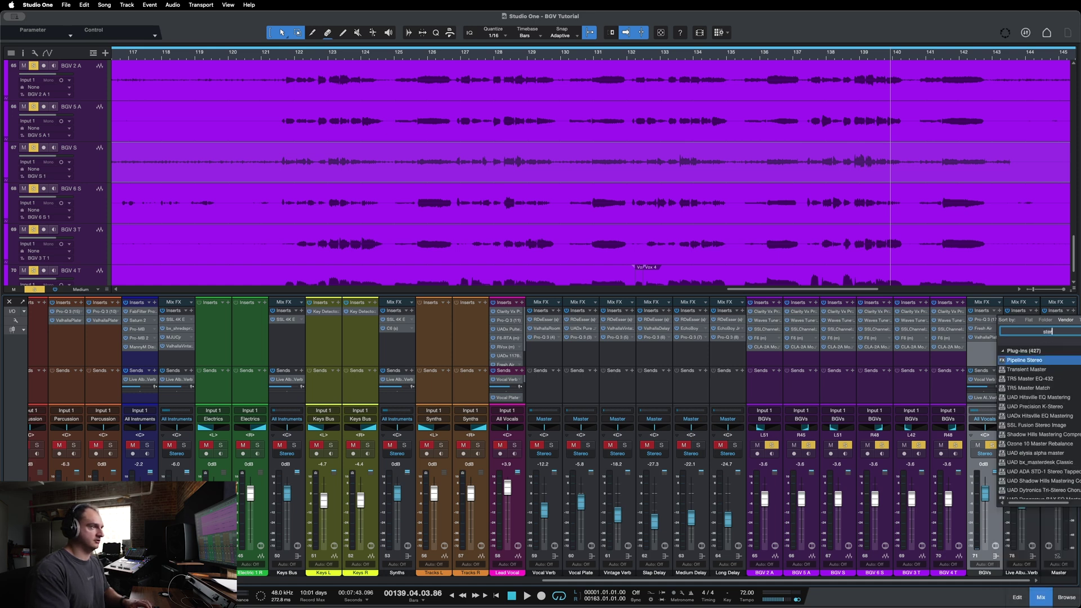
pyautogui.write('eomake')
pyautogui.click(1039, 370)
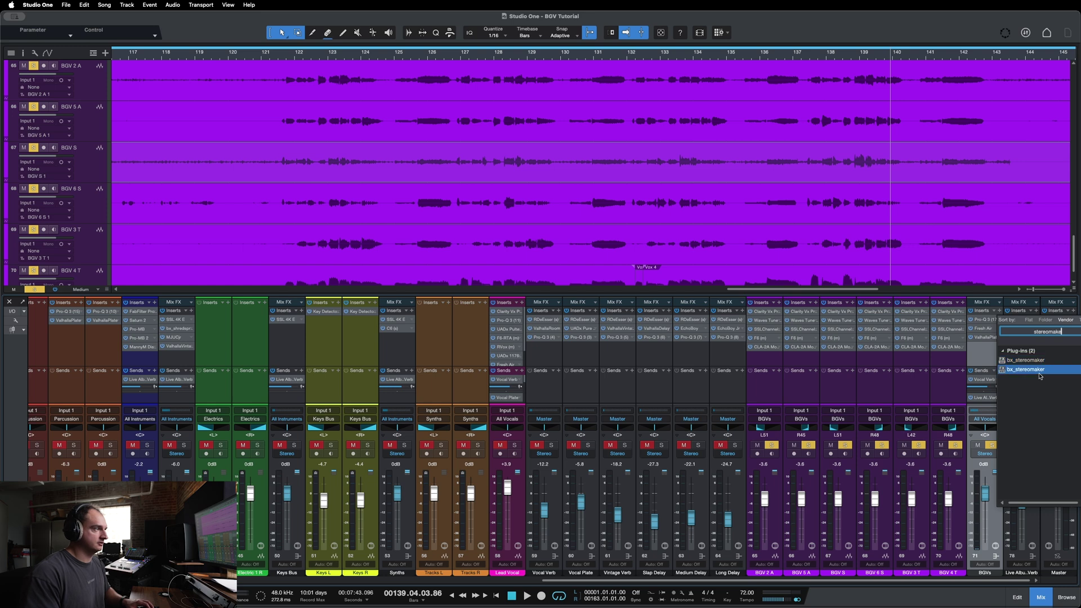
pyautogui.doubleClick(1039, 370)
# Step: Audition the newly inserted bx_stereomaker with its bypass during playback, close it, and remove it from the BGVs bus
pyautogui.press('space')
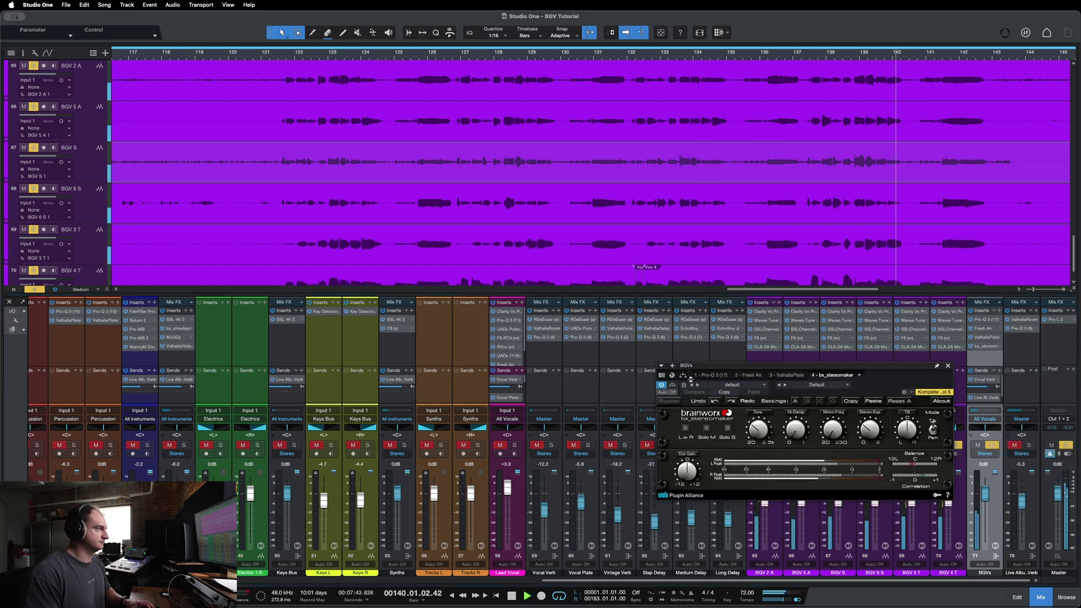
pyautogui.click(673, 386)
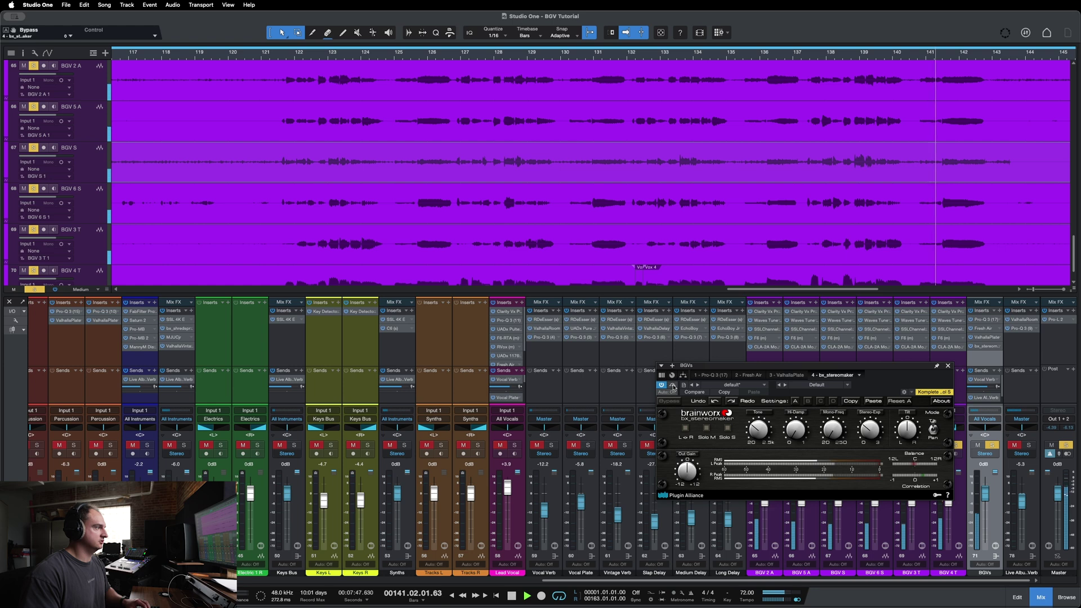
pyautogui.click(948, 366)
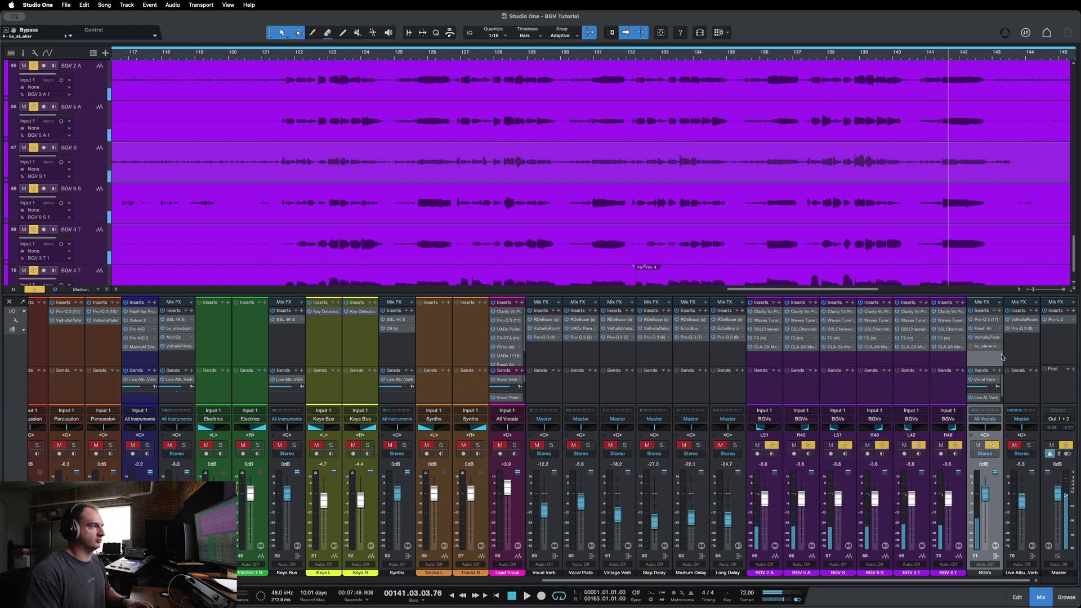
pyautogui.rightClick(1000, 348)
pyautogui.click(1028, 442)
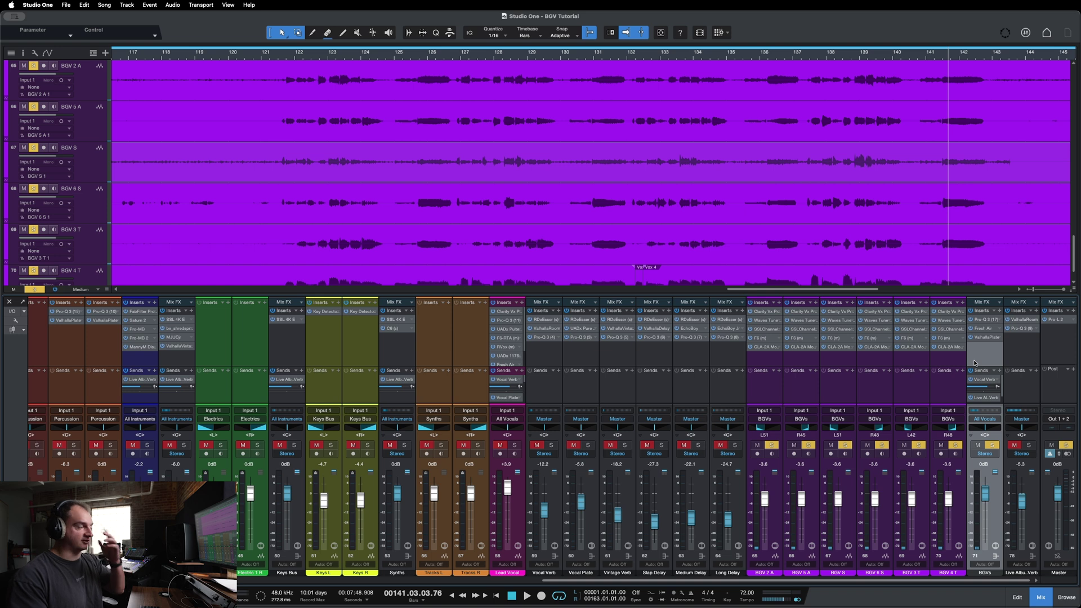
# Step: Place the playhead at 136.02.01, enlarge the mixer's Sends section, and select the Vocal Verb return that the BGVs bus feeds
pyautogui.click(819, 54)
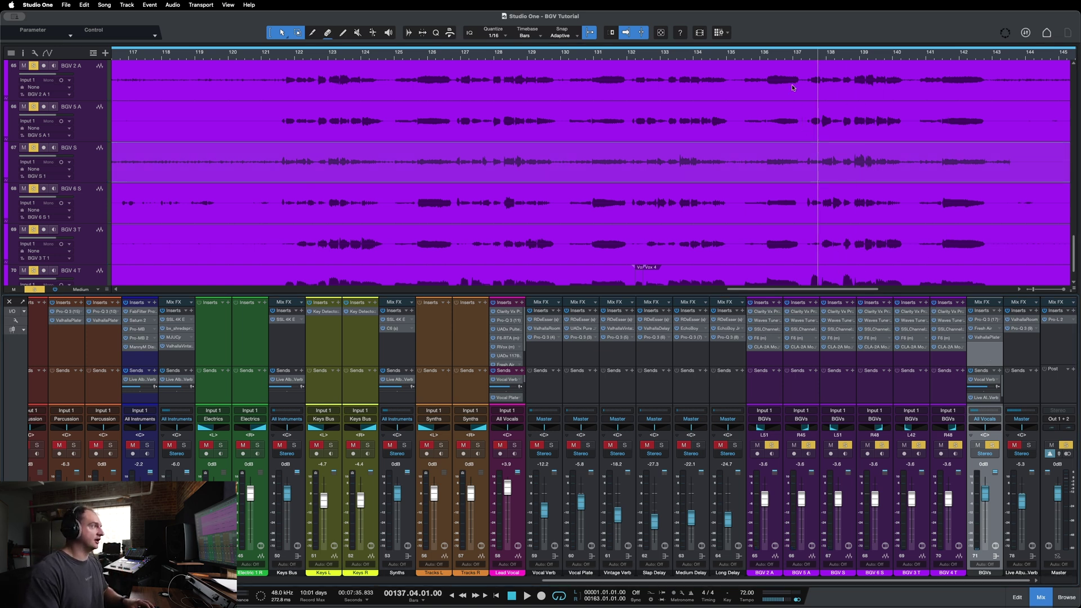
pyautogui.click(777, 54)
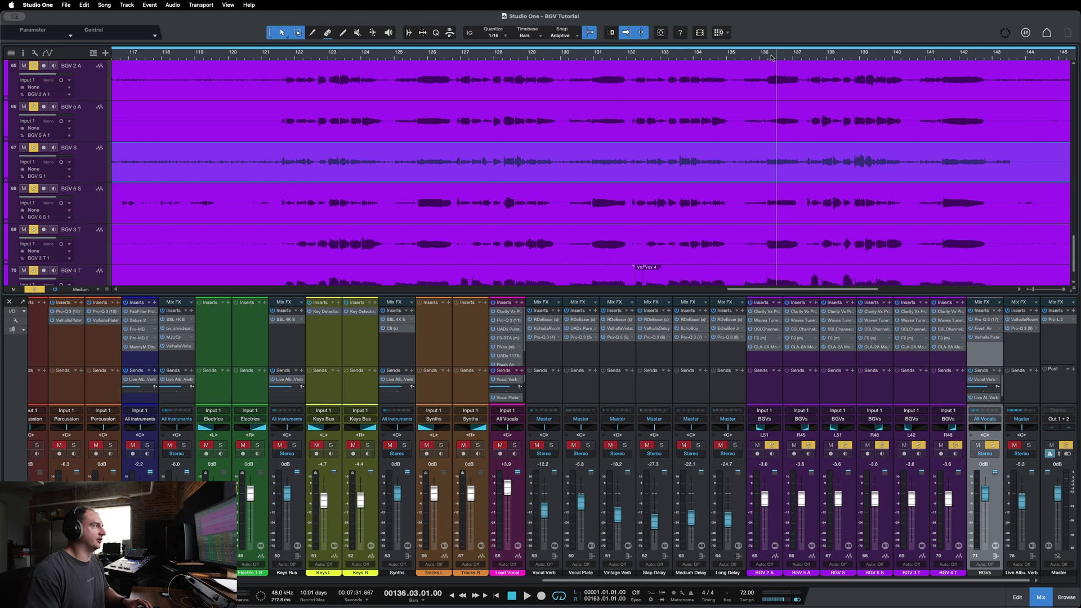
pyautogui.click(769, 56)
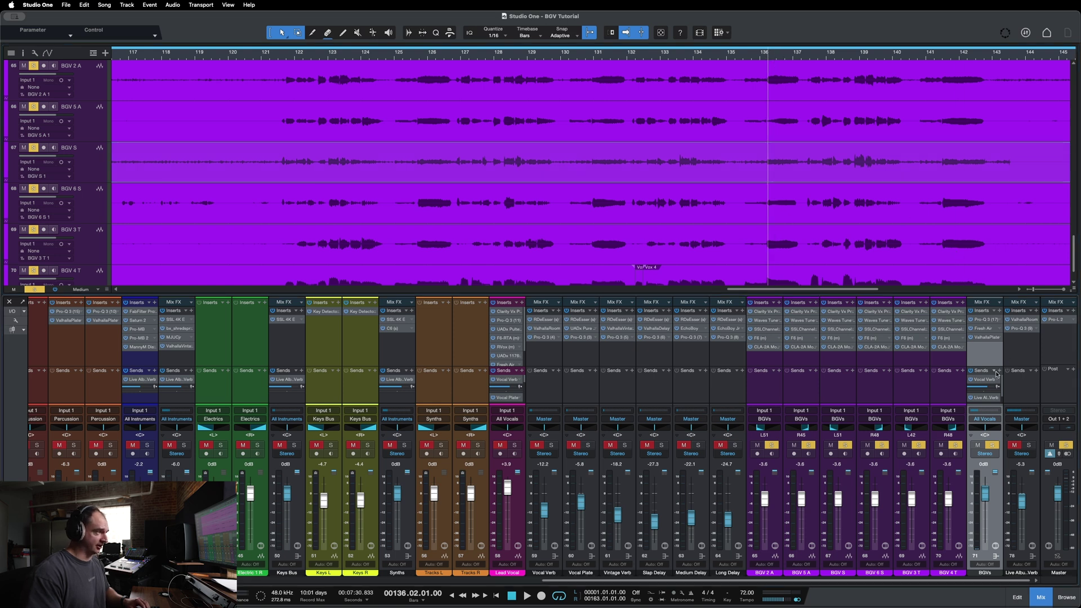
pyautogui.moveTo(997, 365); pyautogui.dragTo(997, 354)
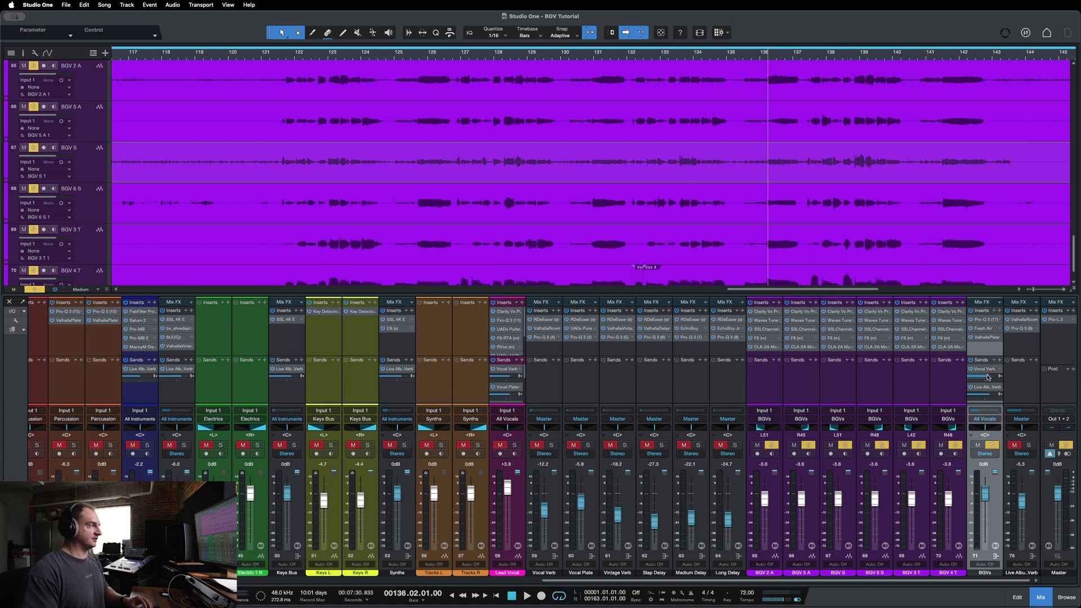
pyautogui.moveTo(987, 378)
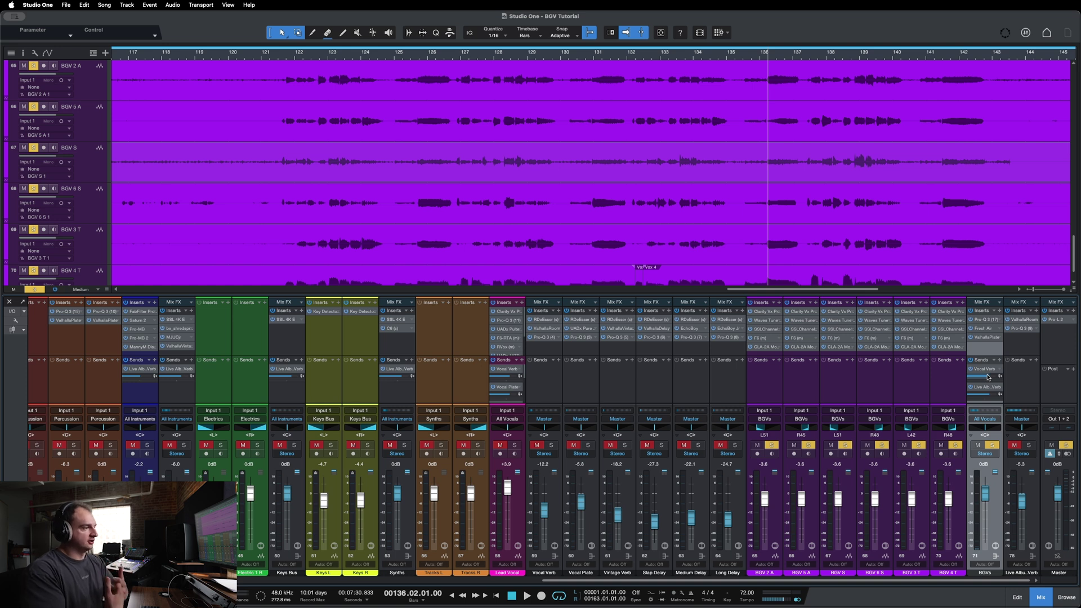
pyautogui.click(544, 370)
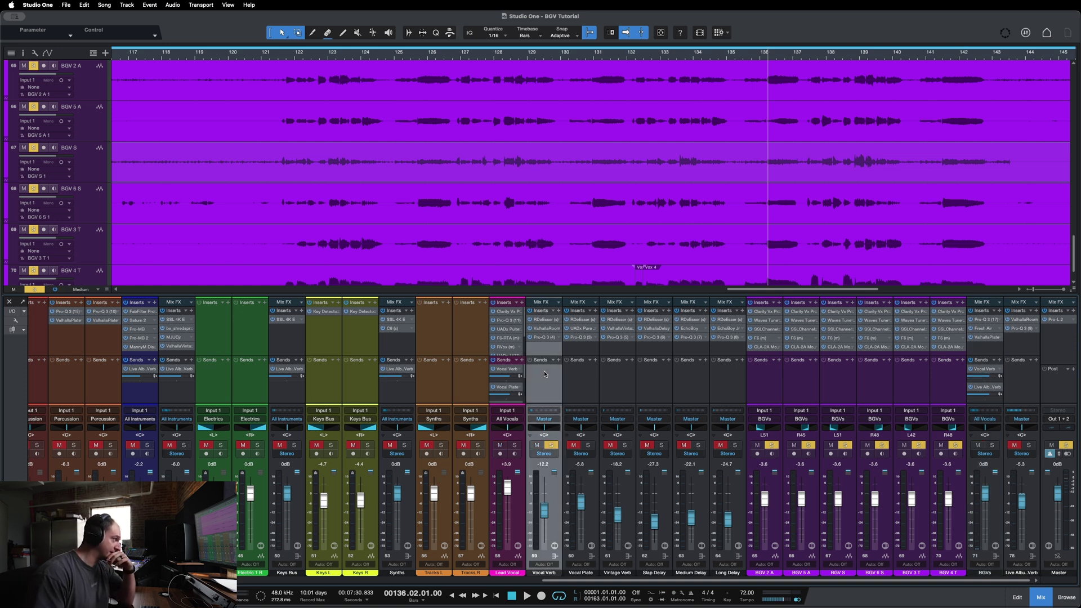
pyautogui.click(544, 330)
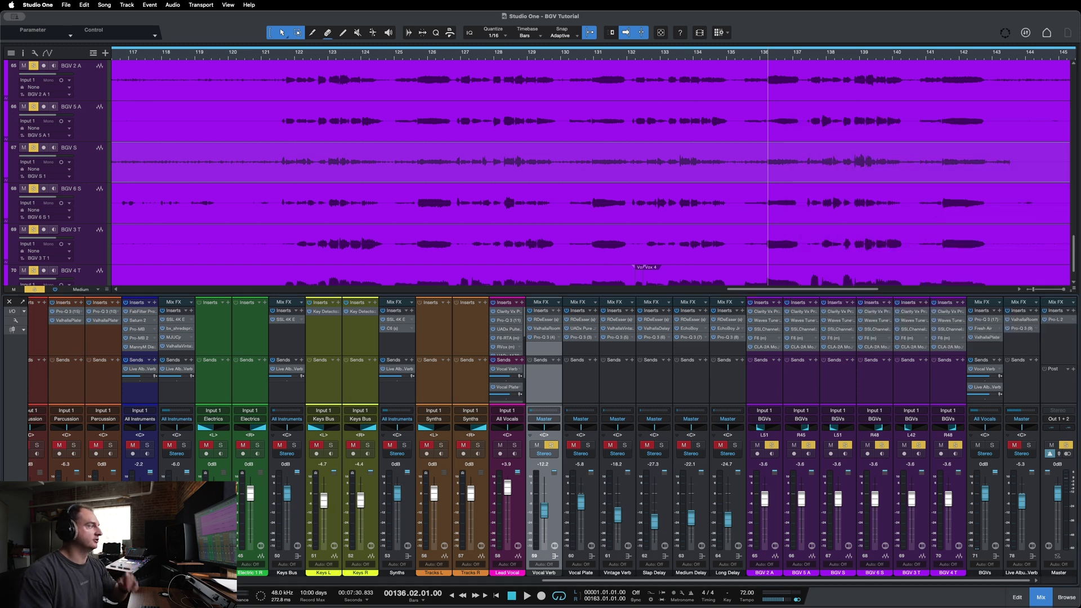
# Step: Try playing with only the Vocal Plate return soloed, switch to the individual BGV channels, and stop playback
pyautogui.keyDown('alt'); pyautogui.click(588, 444); pyautogui.keyUp('alt')
pyautogui.press('space')
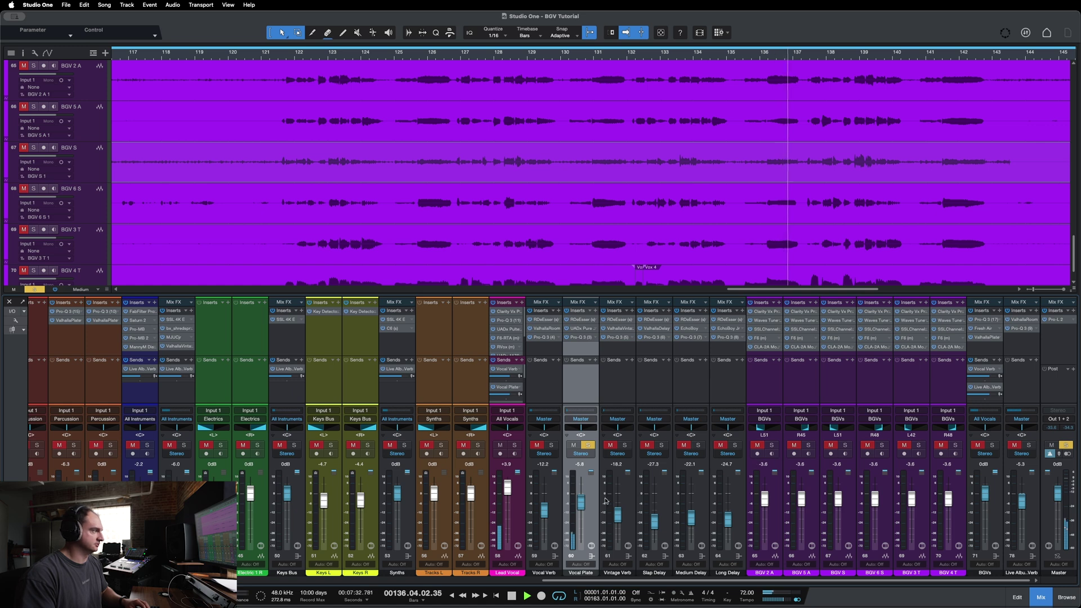
pyautogui.click(774, 393)
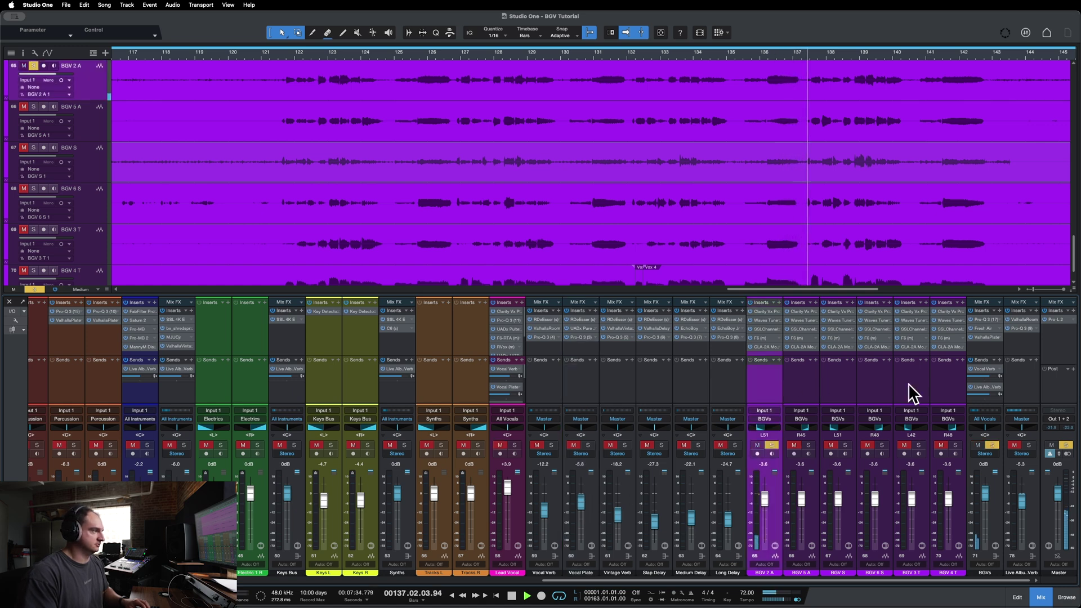
pyautogui.keyDown('shift'); pyautogui.click(949, 389); pyautogui.keyUp('shift')
pyautogui.press('space')
# Step: Solo the BGVs bus with its background vocals, make the Vocal Verb return solo-safe, and start playback
pyautogui.click(991, 463)
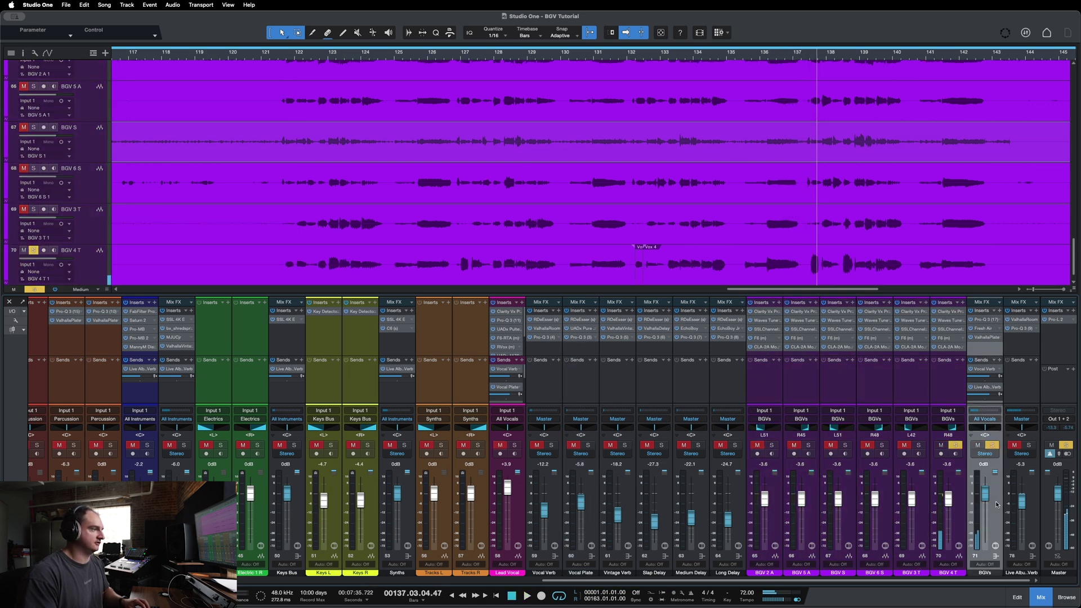
pyautogui.click(552, 445)
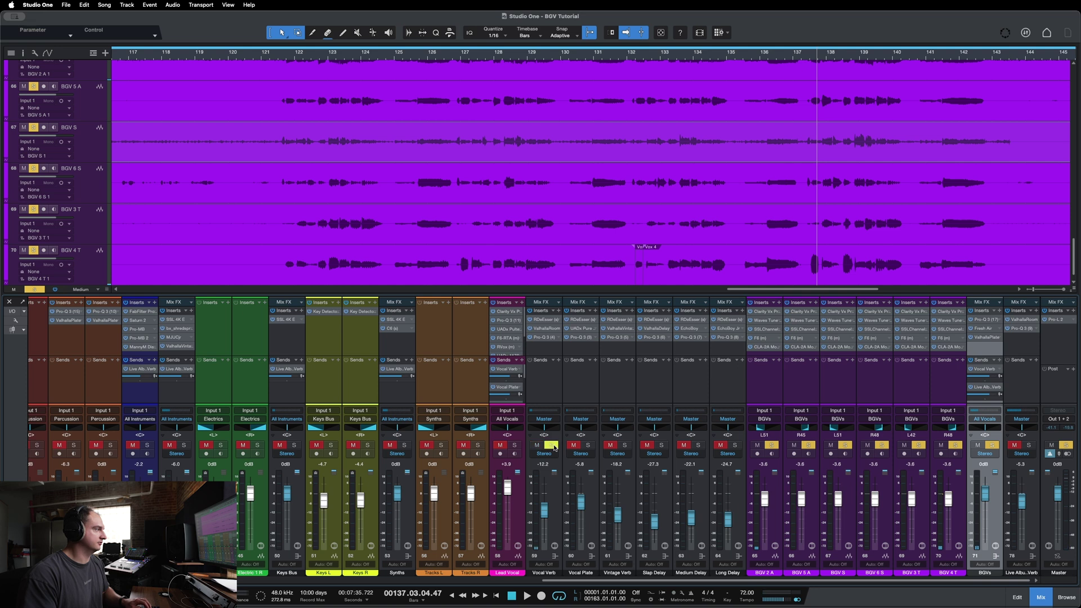
pyautogui.press('space')
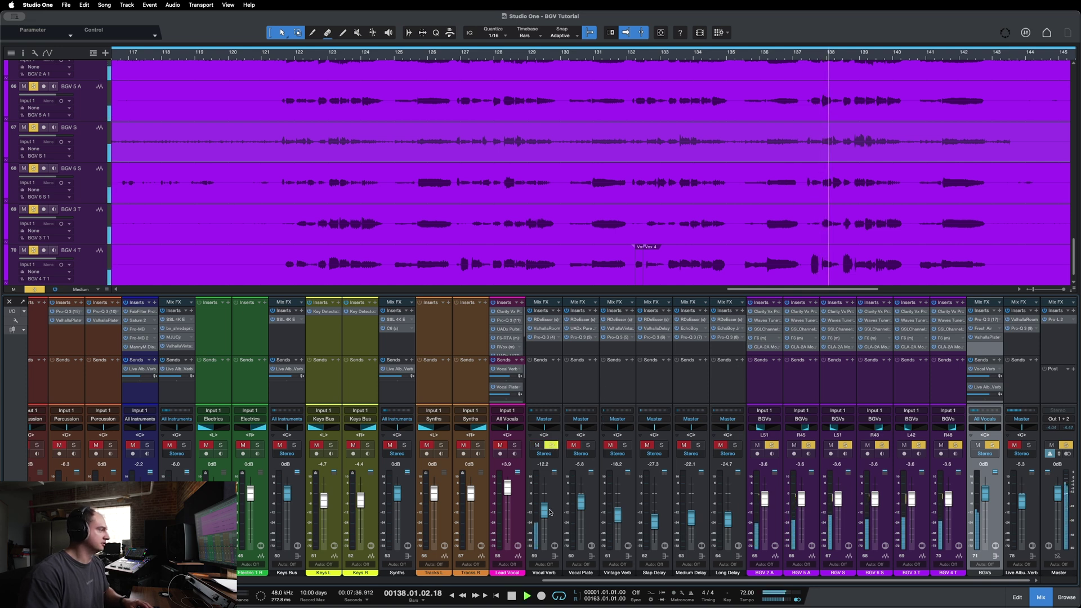
# Step: Set the Vocal Verb return's level to -6.1 dB by ear and unsolo the BGVs bus
pyautogui.moveTo(544, 512); pyautogui.dragTo(545, 487)
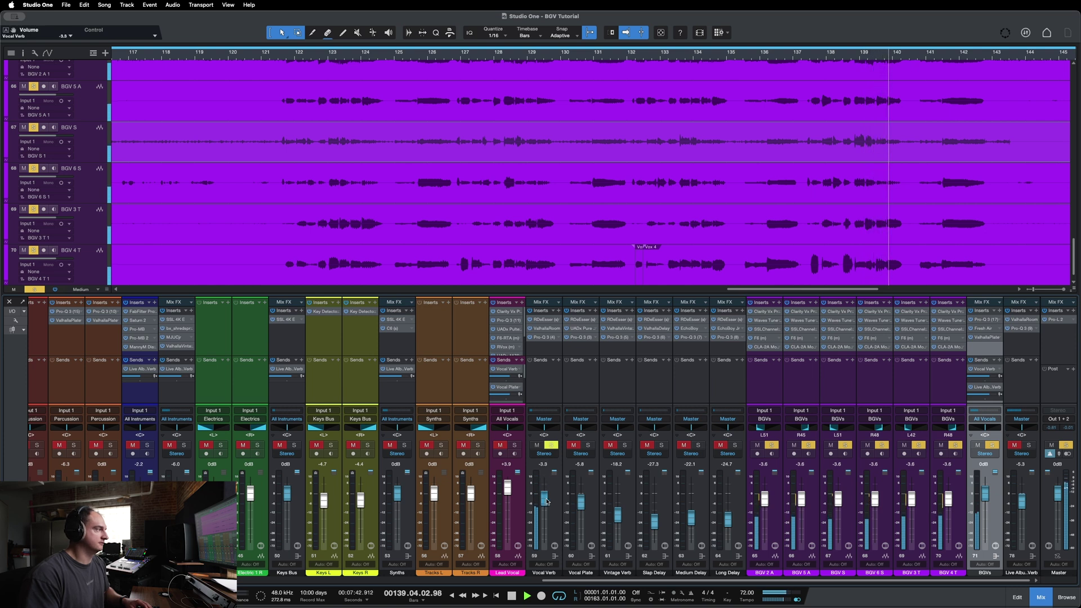
pyautogui.moveTo(544, 487); pyautogui.dragTo(565, 500)
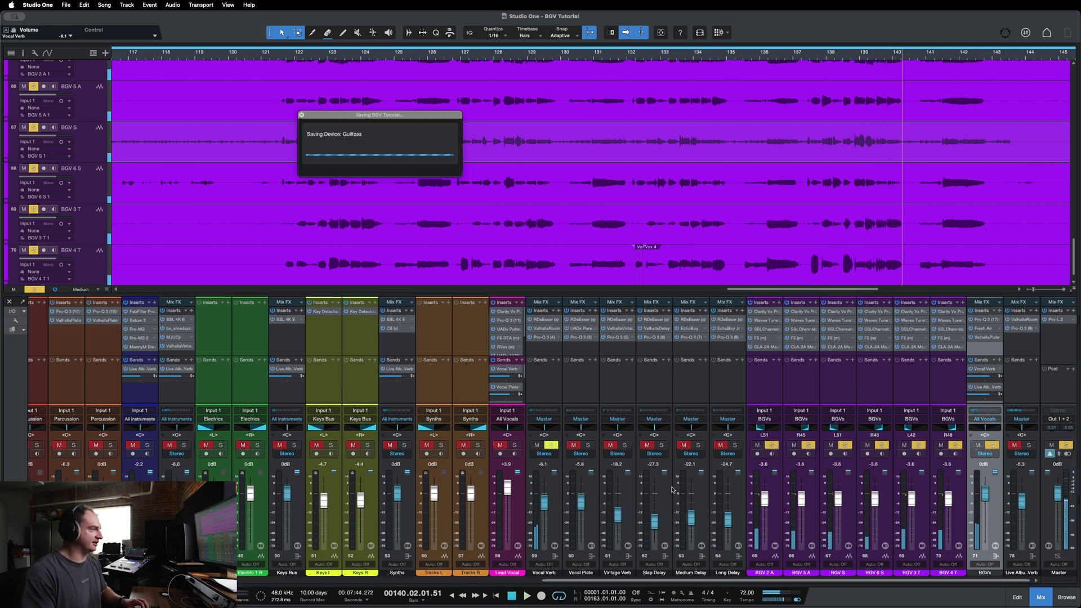
pyautogui.press('s')
# Step: Review the BGVs bus's Live Album Verb send, examine the ValhallaRoom settings on that return, and close the plug-in
pyautogui.click(660, 393)
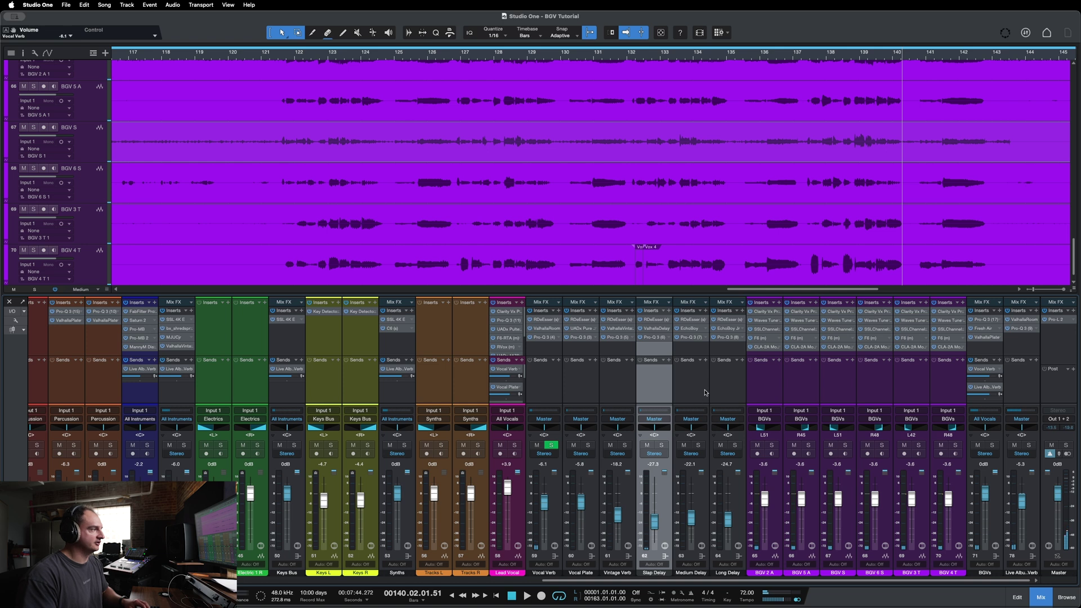
pyautogui.press('Right')
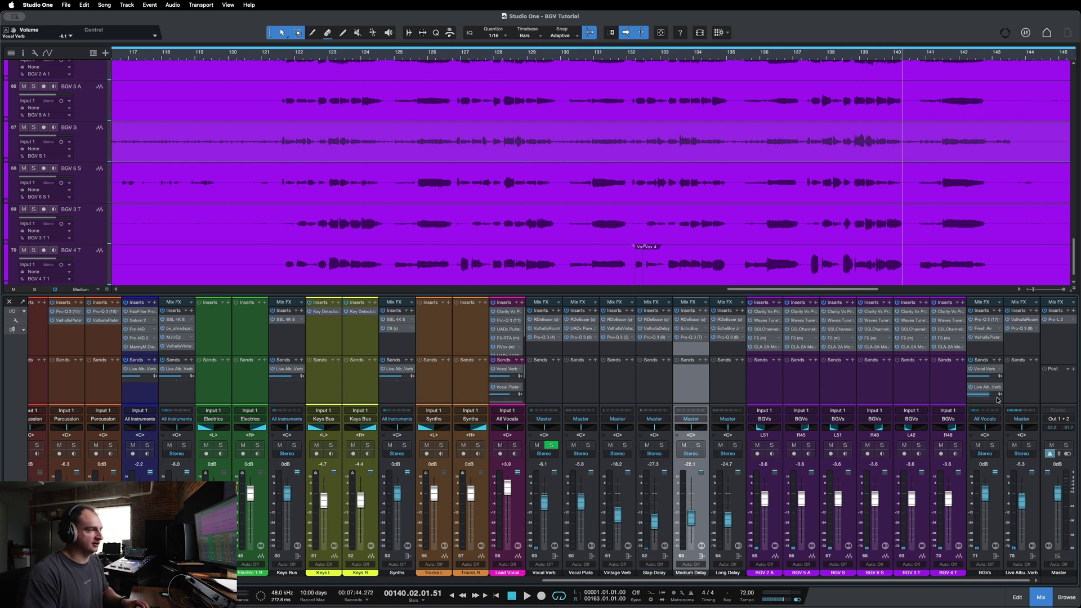
pyautogui.click(1036, 514)
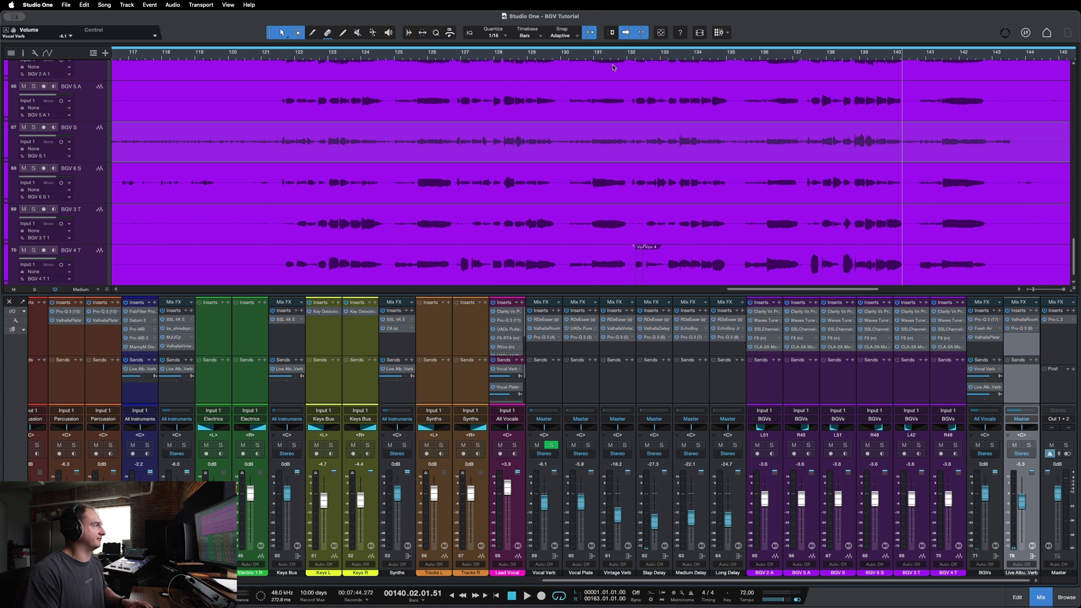
pyautogui.click(587, 53)
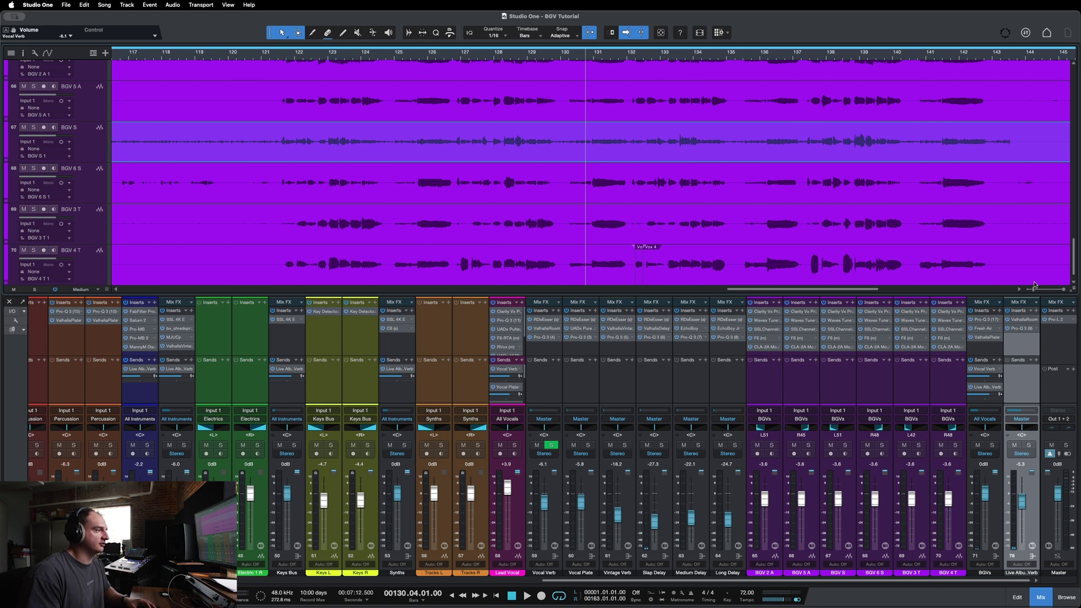
pyautogui.click(995, 516)
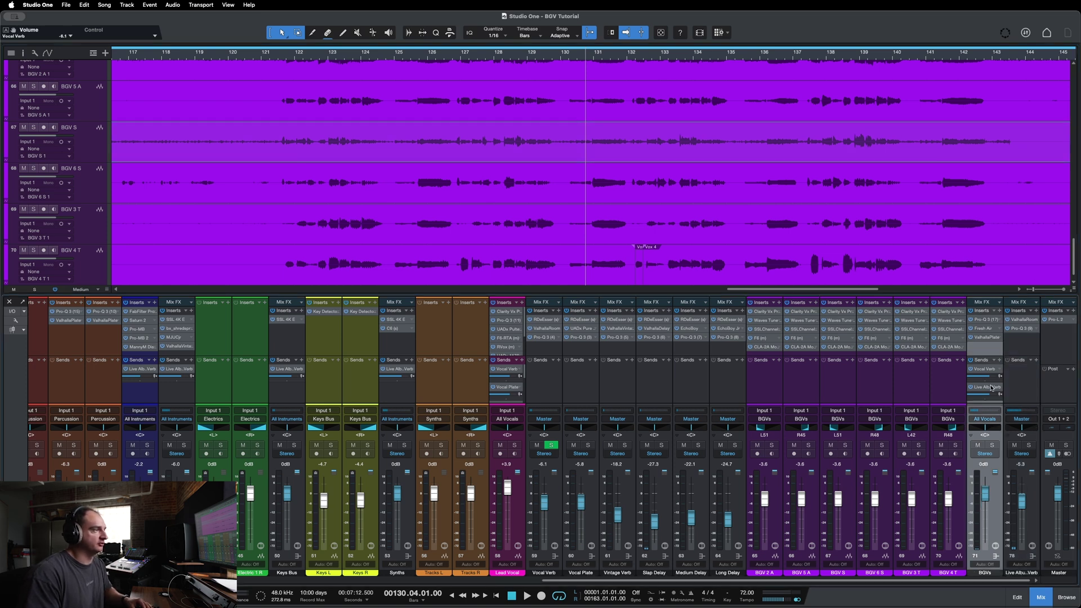
pyautogui.click(1028, 391)
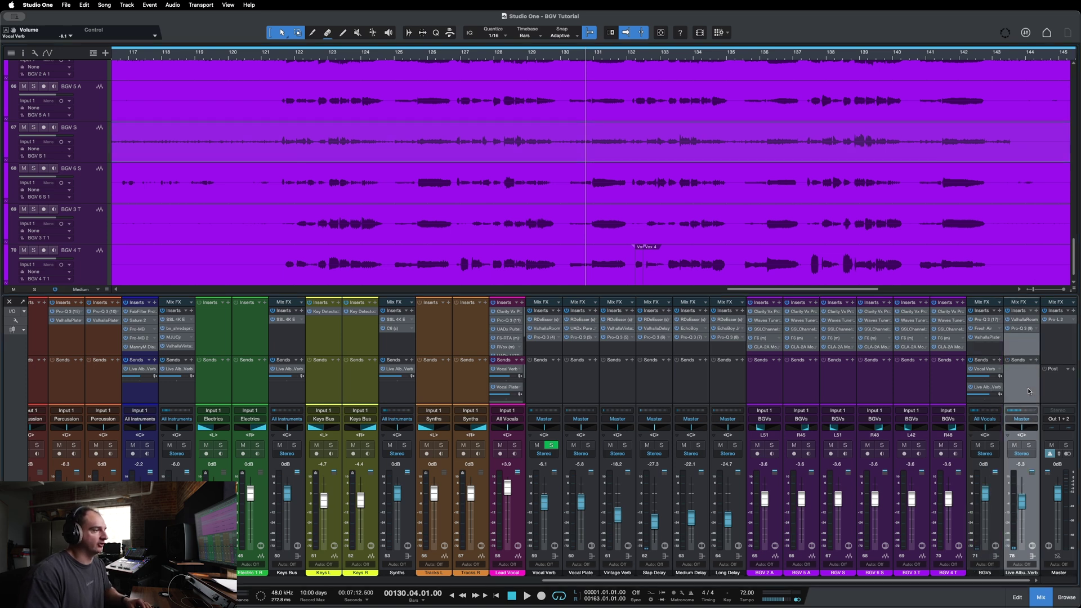
pyautogui.click(1022, 319)
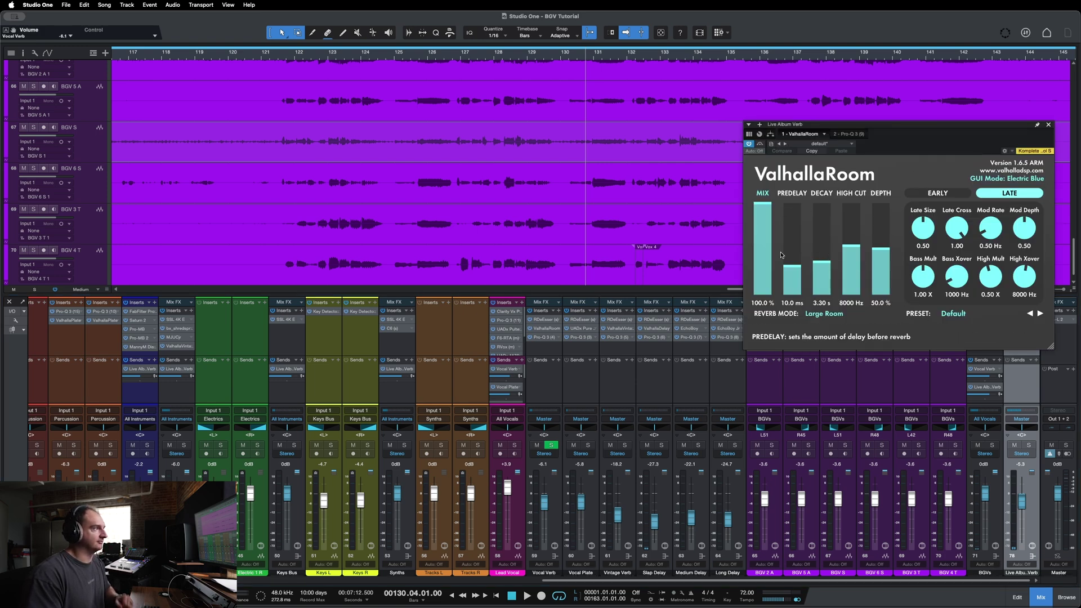
pyautogui.click(1049, 125)
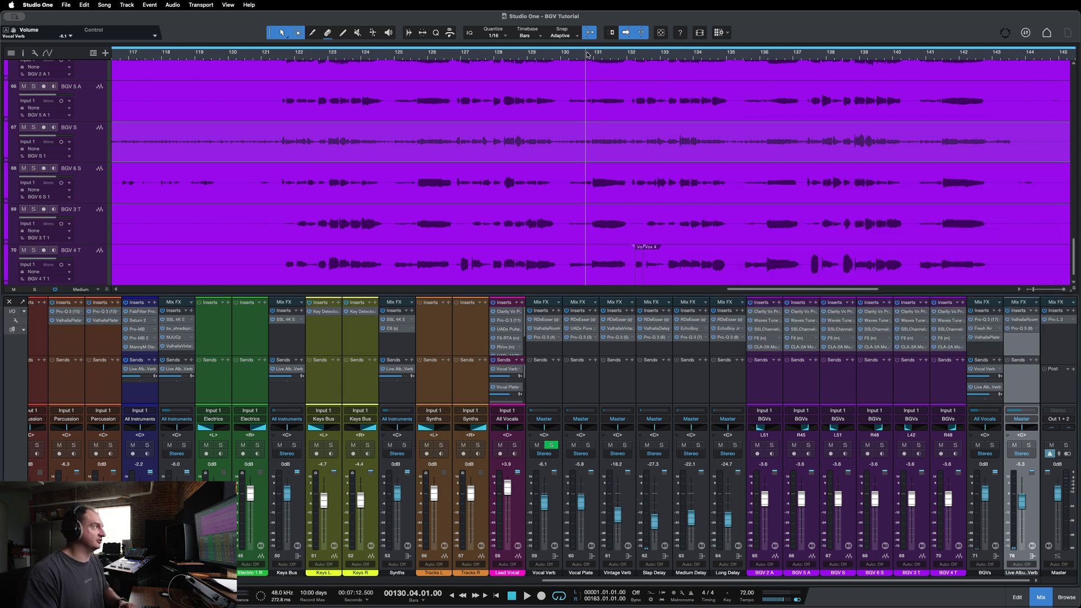
# Step: Set the loop range from 130.02.01 to 135.02.01 and turn looping off
pyautogui.moveTo(573, 47); pyautogui.dragTo(732, 78)
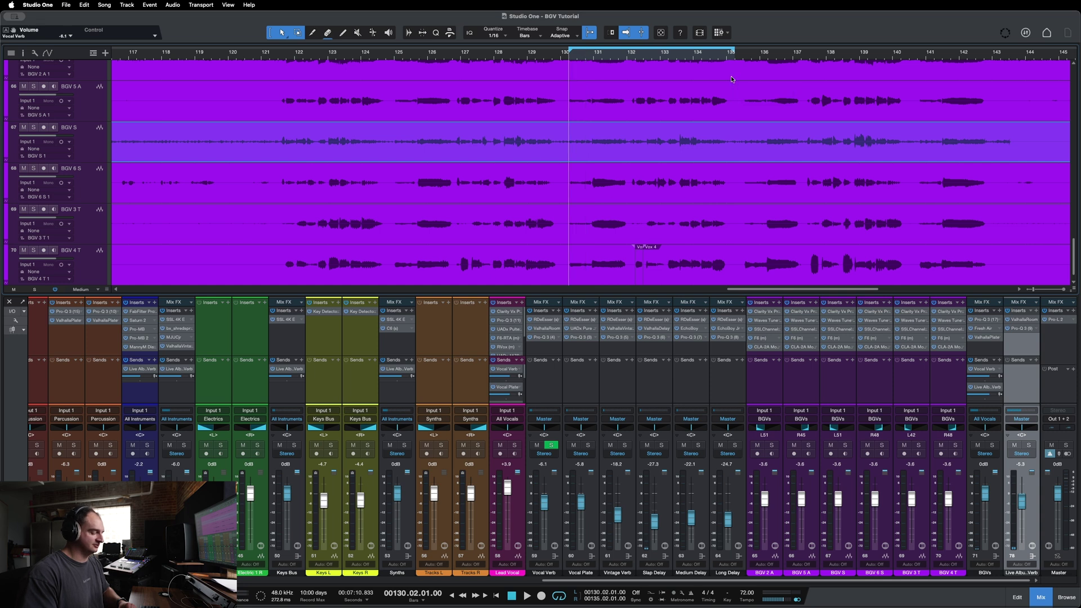
pyautogui.press('/')
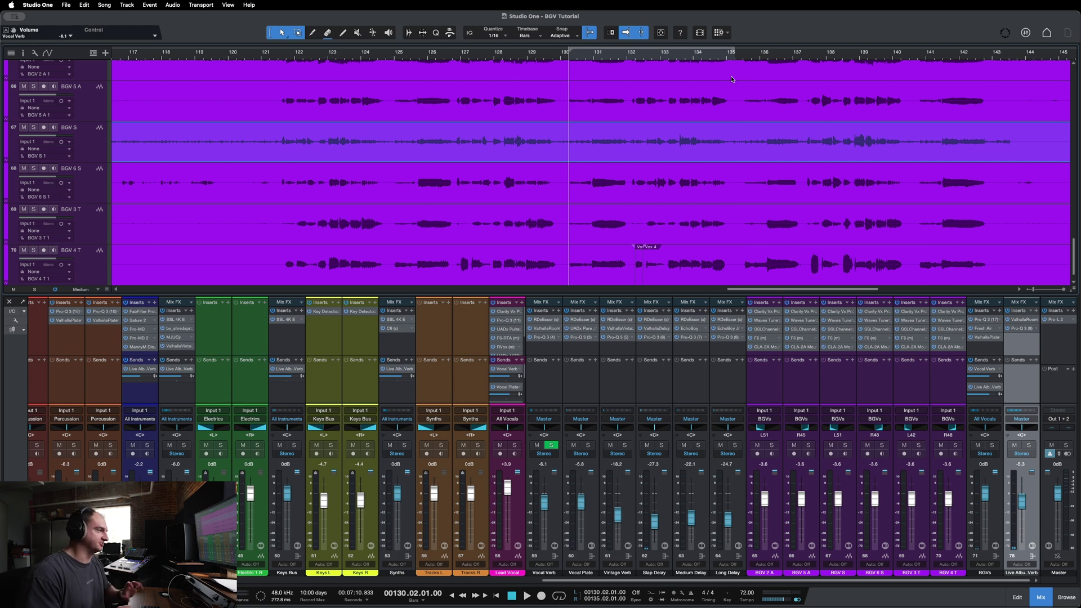
# Step: Review the routing by selecting all six BGV channels, the BGVs bus, the Master, and the Live Album Verb return
pyautogui.click(779, 389)
pyautogui.keyDown('shift'); pyautogui.click(935, 378); pyautogui.keyUp('shift')
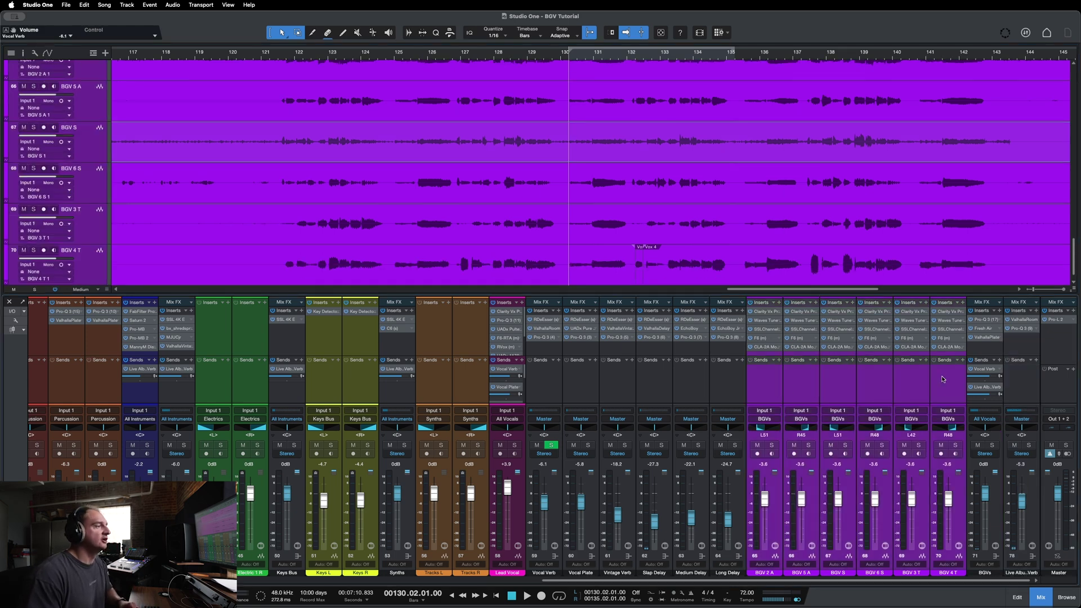
pyautogui.click(989, 522)
pyautogui.click(1061, 393)
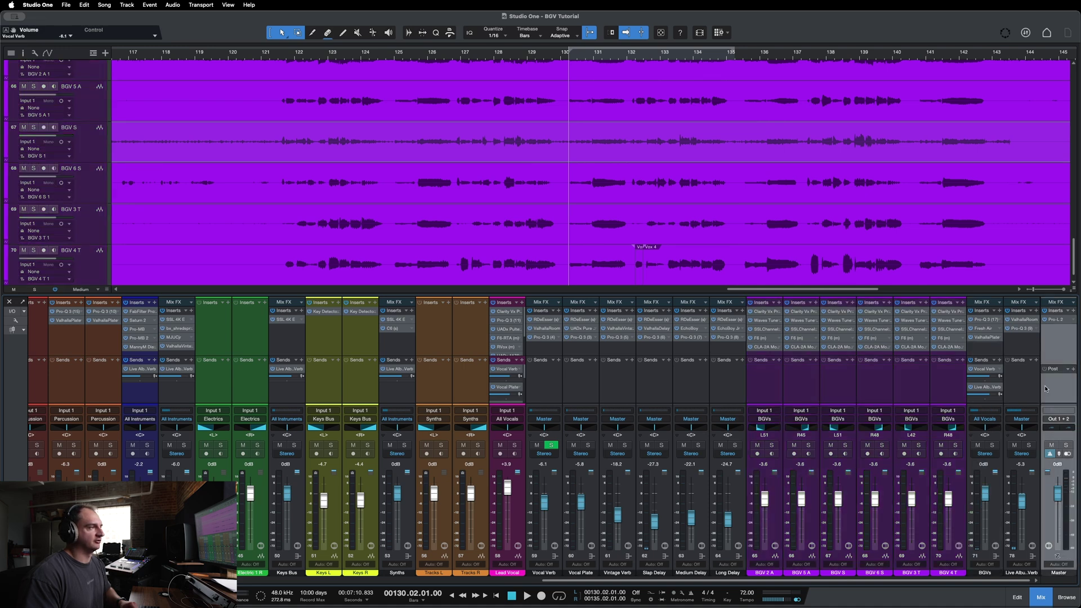
pyautogui.click(1018, 395)
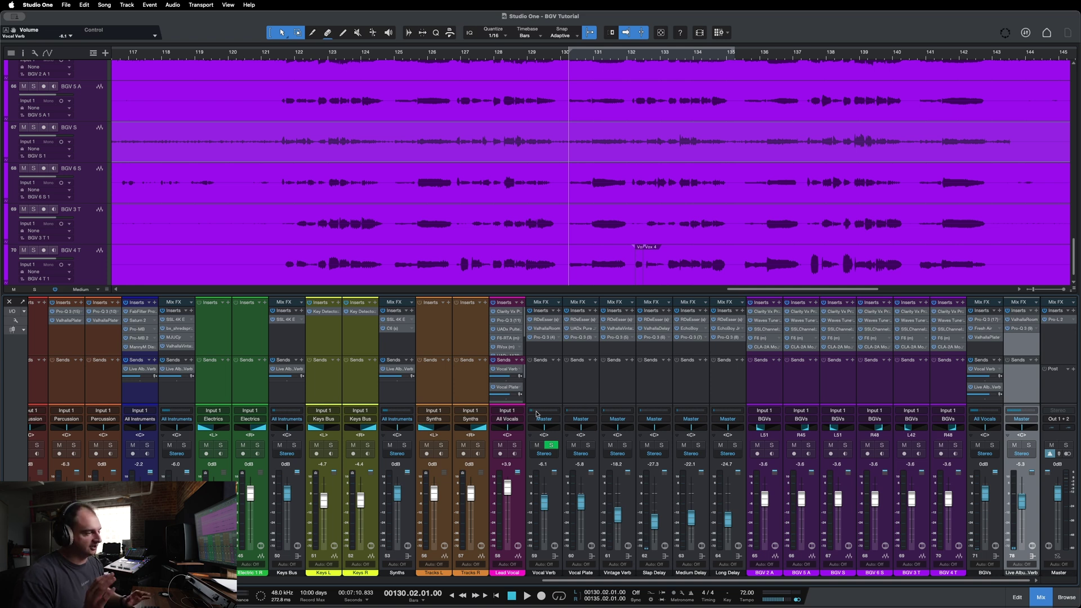
# Step: Play from bar 130 and compare the background vocals with and without the inserts on the six BGV channels and the BGVs bus
pyautogui.click(669, 397)
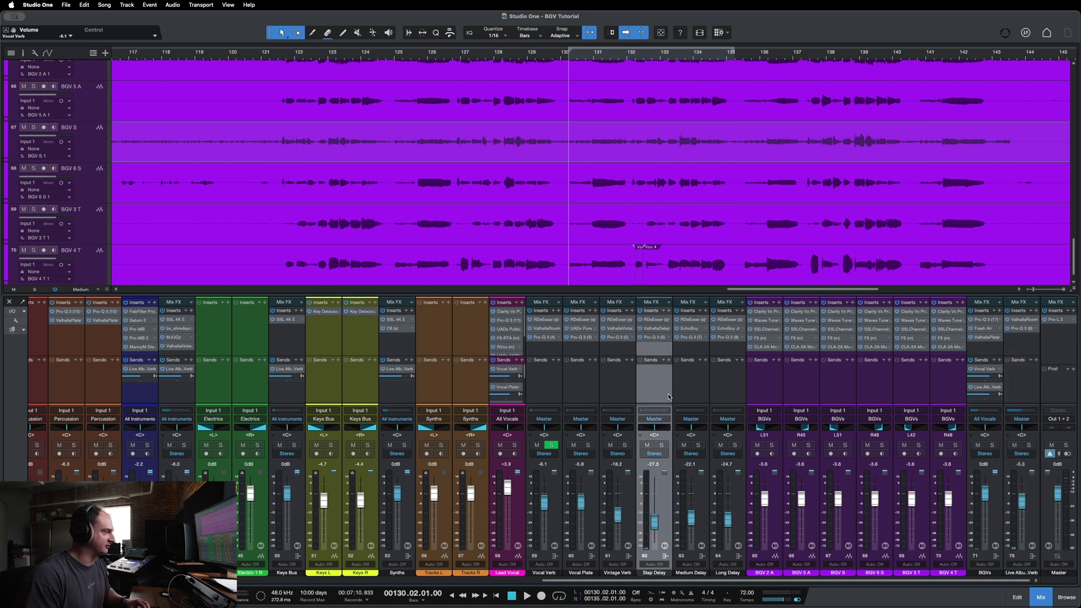
pyautogui.click(764, 396)
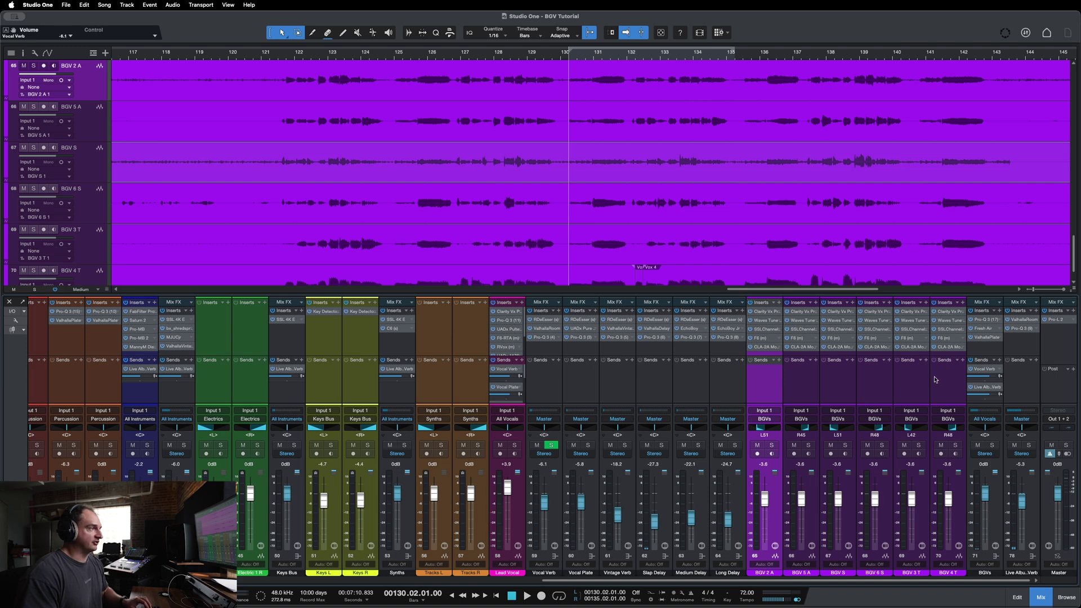
pyautogui.keyDown('shift'); pyautogui.click(956, 397); pyautogui.keyUp('shift')
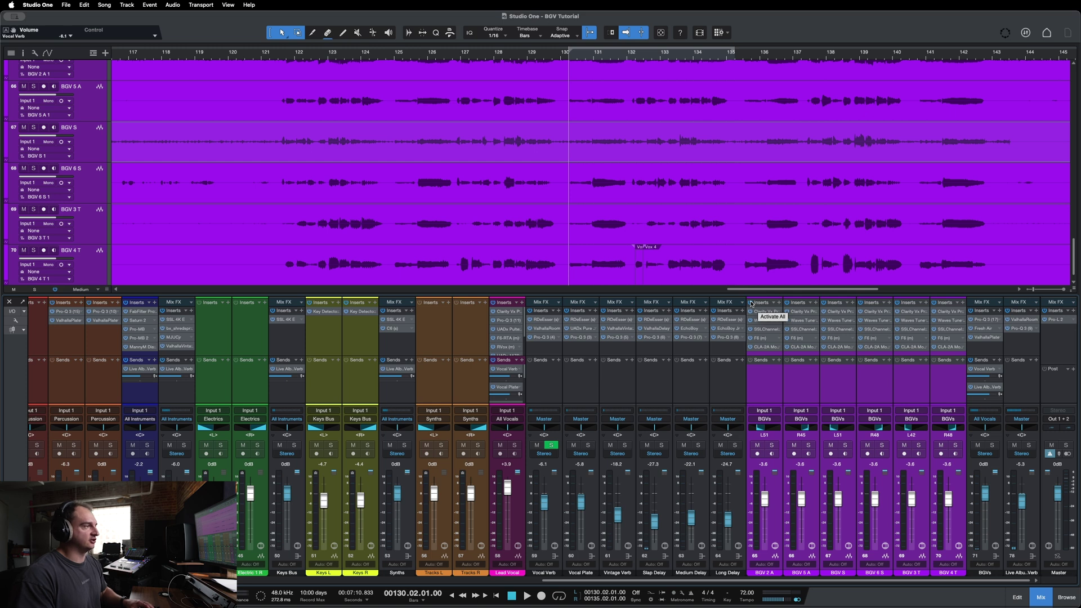
pyautogui.click(990, 346)
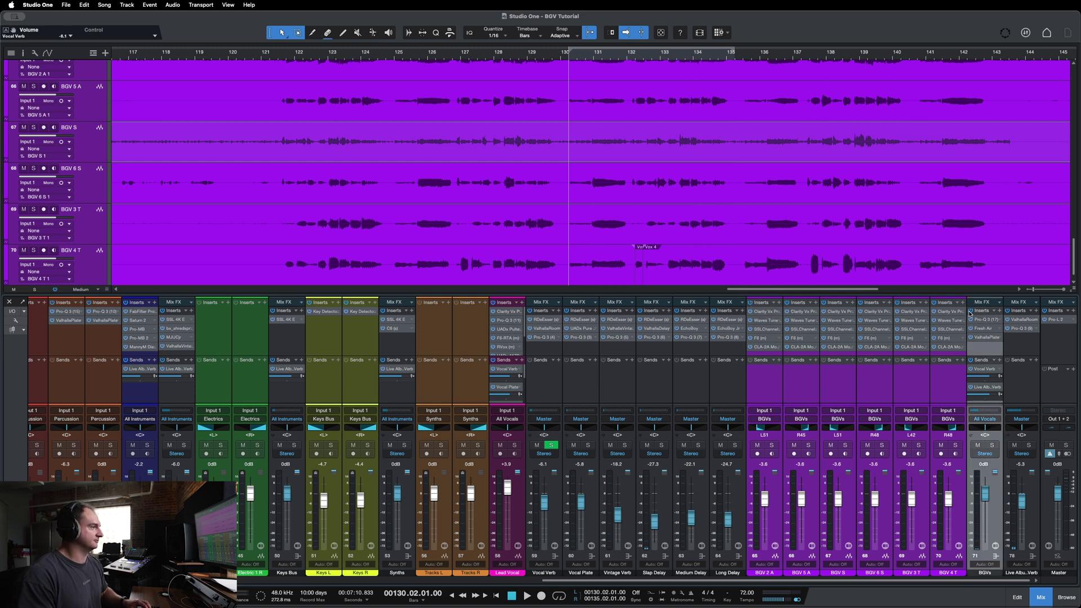
pyautogui.press('space')
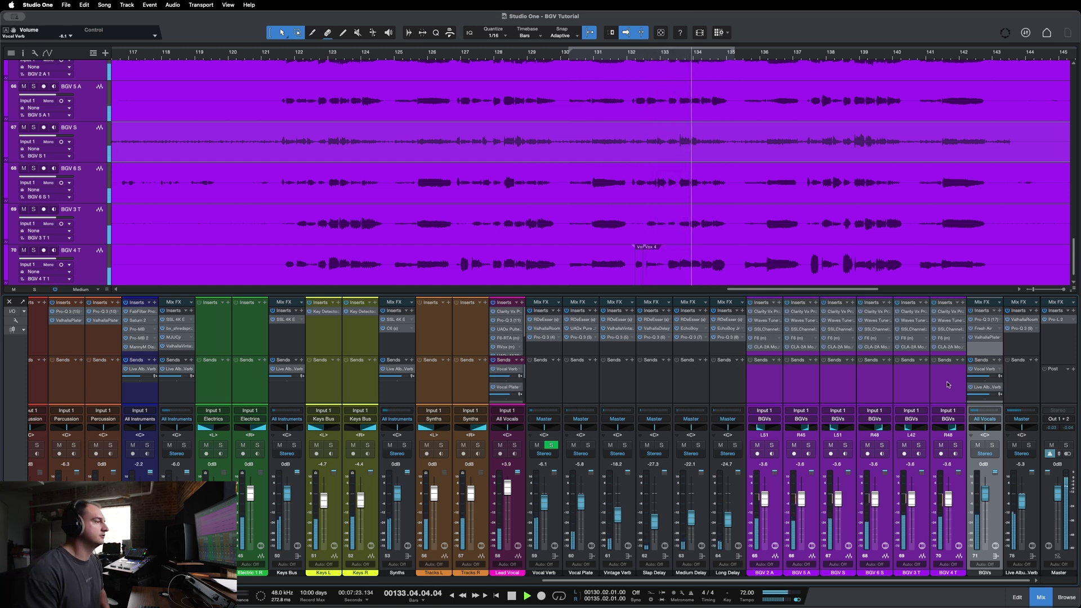
pyautogui.click(971, 311)
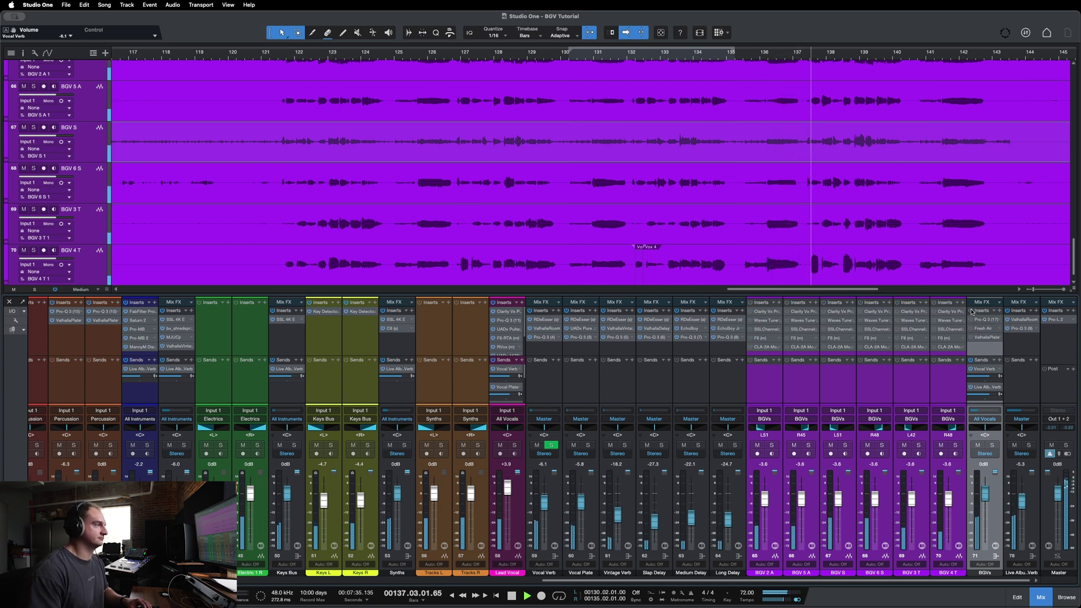
pyautogui.click(971, 311)
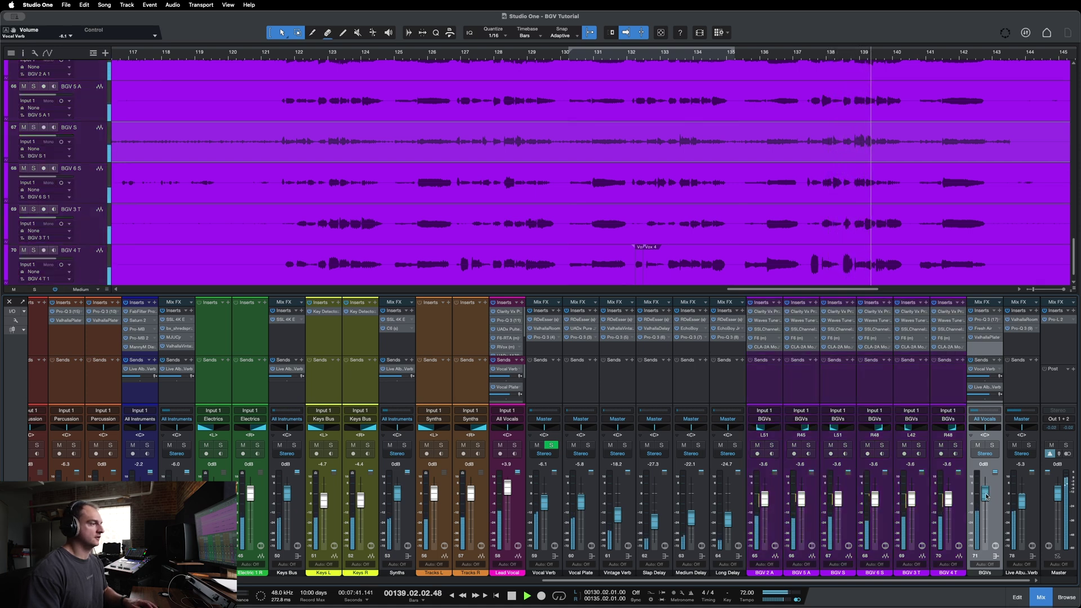
pyautogui.press('space')
# Step: Lower the BGVs bus level to -5.3 dB
pyautogui.moveTo(987, 497); pyautogui.dragTo(992, 498)
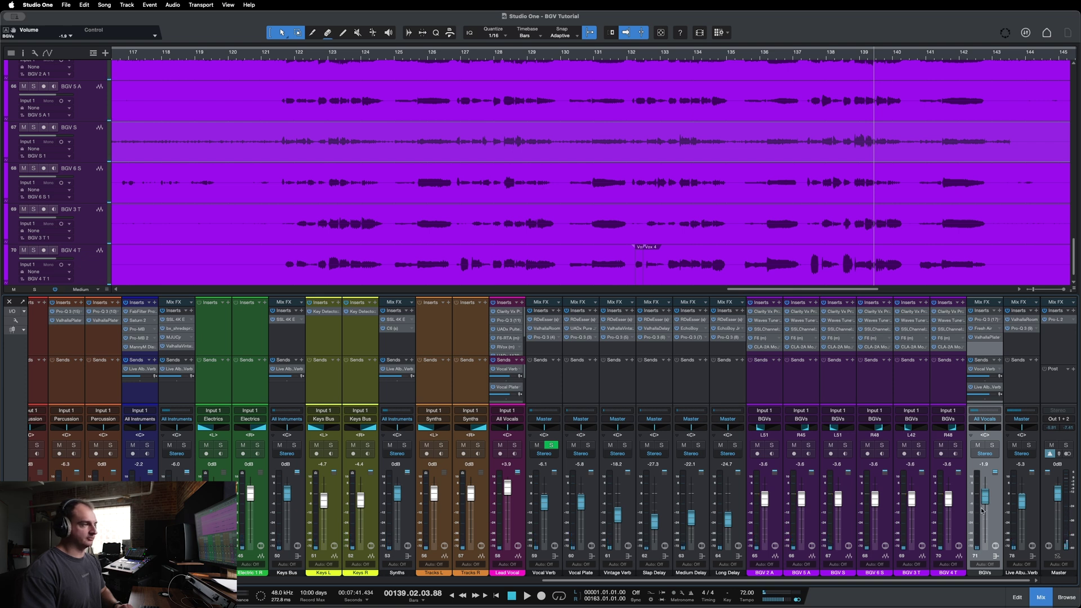
pyautogui.moveTo(986, 498); pyautogui.dragTo(986, 503)
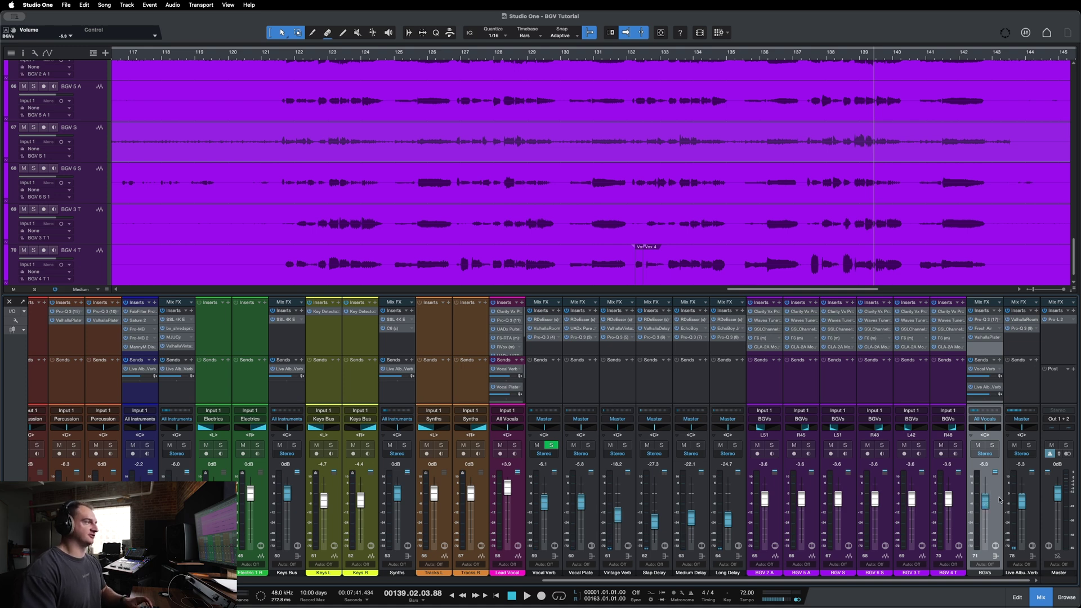
# Step: Play the song from about bar 32, shortly before the first background vocals enter
pyautogui.hscroll(-4, 524, 169)
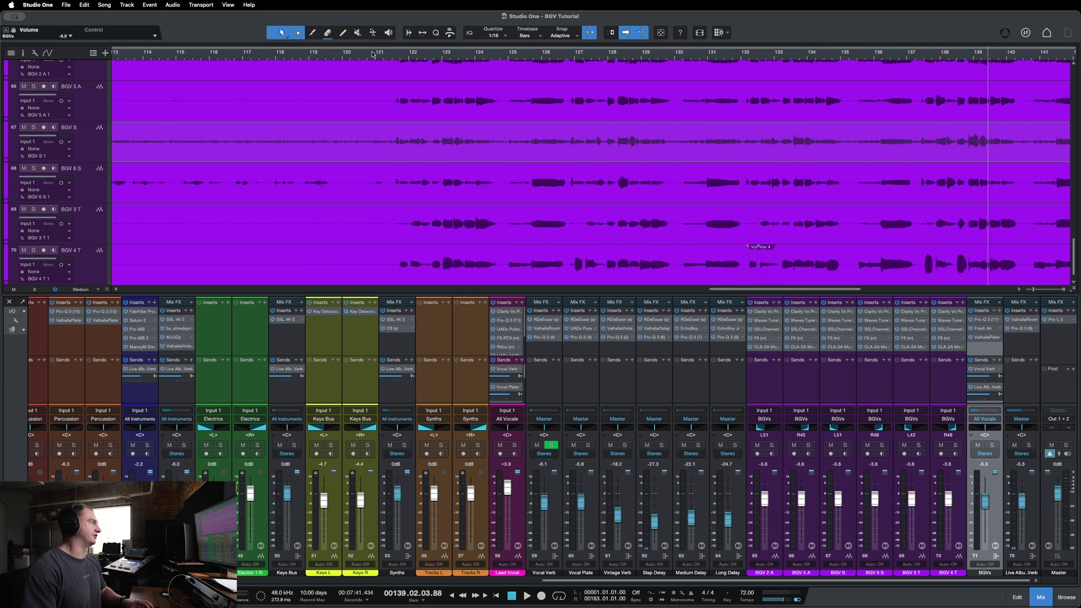
pyautogui.hscroll(-2, 378, 125)
pyautogui.scroll(-5, 378, 125)
pyautogui.hscroll(-3, 390, 133)
pyautogui.scroll(6, 388, 246)
pyautogui.hscroll(3, 389, 203)
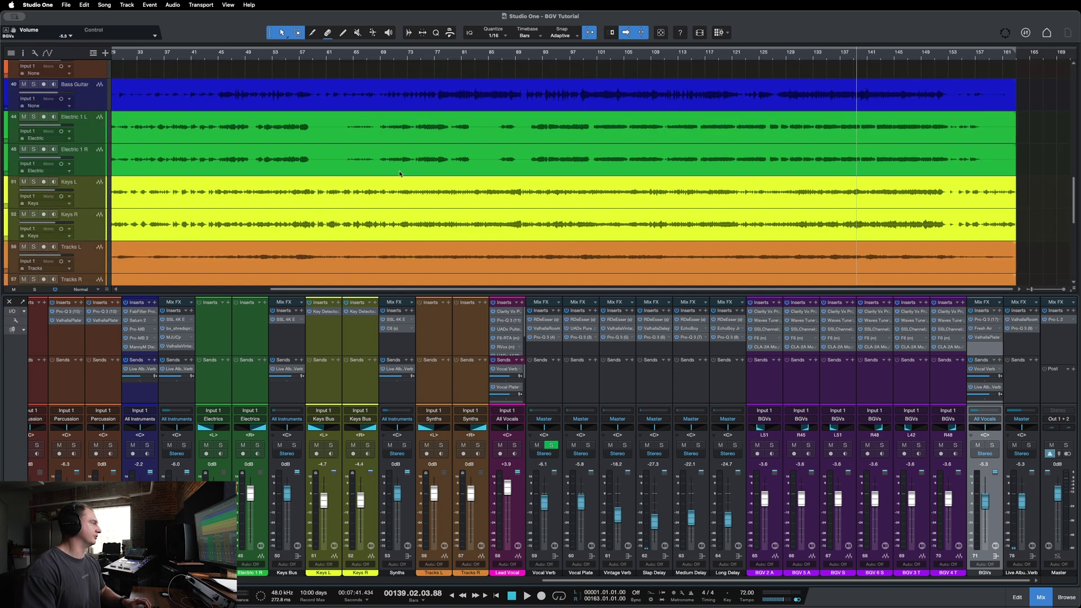
pyautogui.scroll(-10, 387, 170)
pyautogui.hscroll(-15, 388, 170)
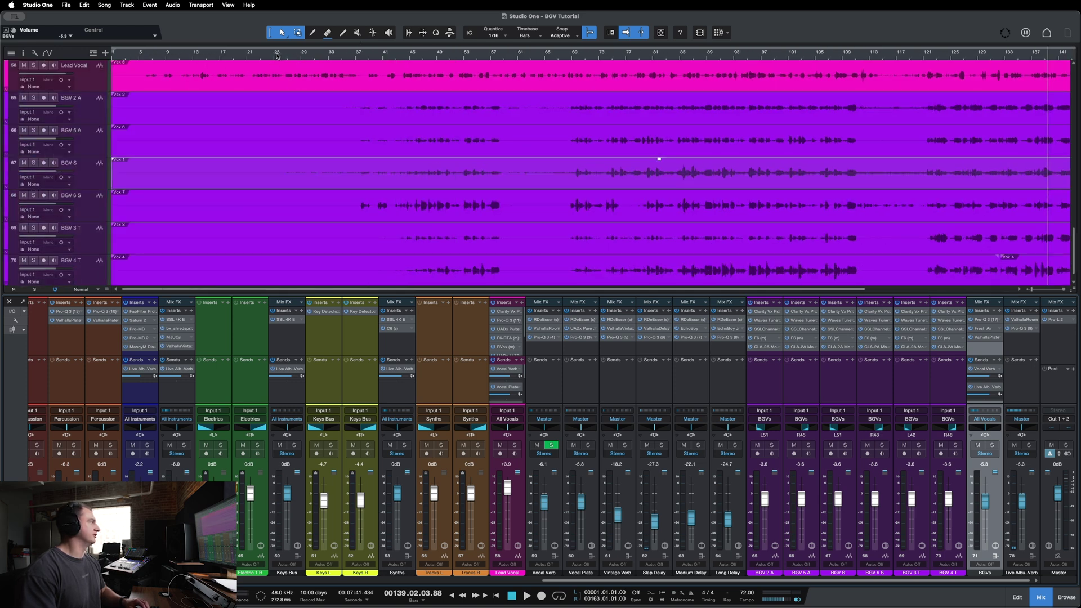
pyautogui.click(323, 58)
pyautogui.press('space')
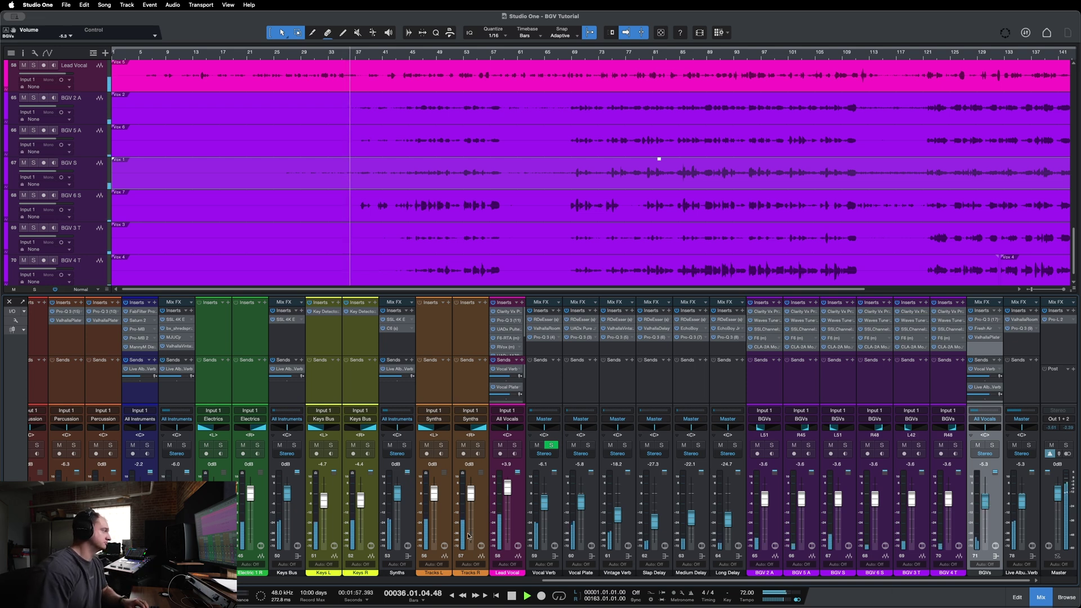
# Step: Raise the Keys L channel to -2.2 dB and the Keys R channel to -1.8 dB during playback
pyautogui.click(332, 522)
pyautogui.moveTo(325, 502); pyautogui.dragTo(325, 498)
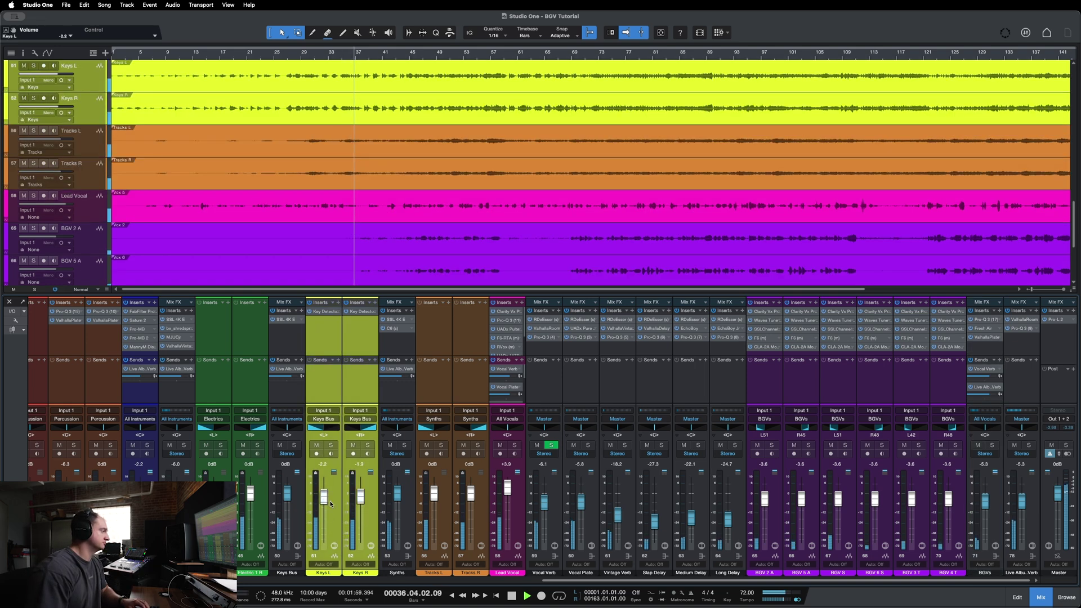
pyautogui.click(367, 513)
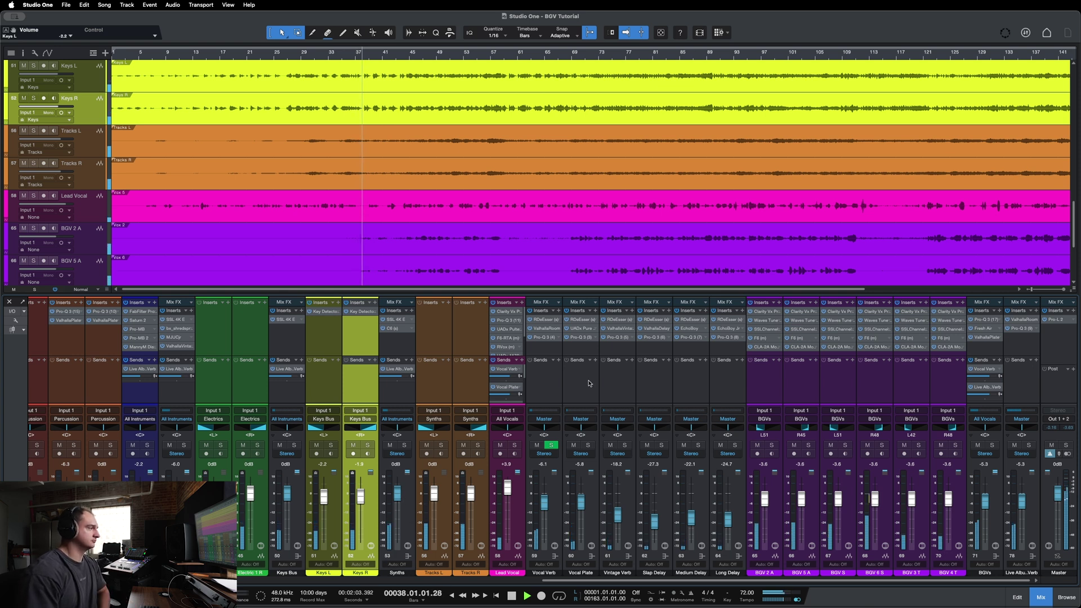
# Step: Balance the BGVs bus against the mix by ear at -3.1 dB, stop playback, and select the BGV S channel
pyautogui.moveTo(986, 502); pyautogui.dragTo(987, 501)
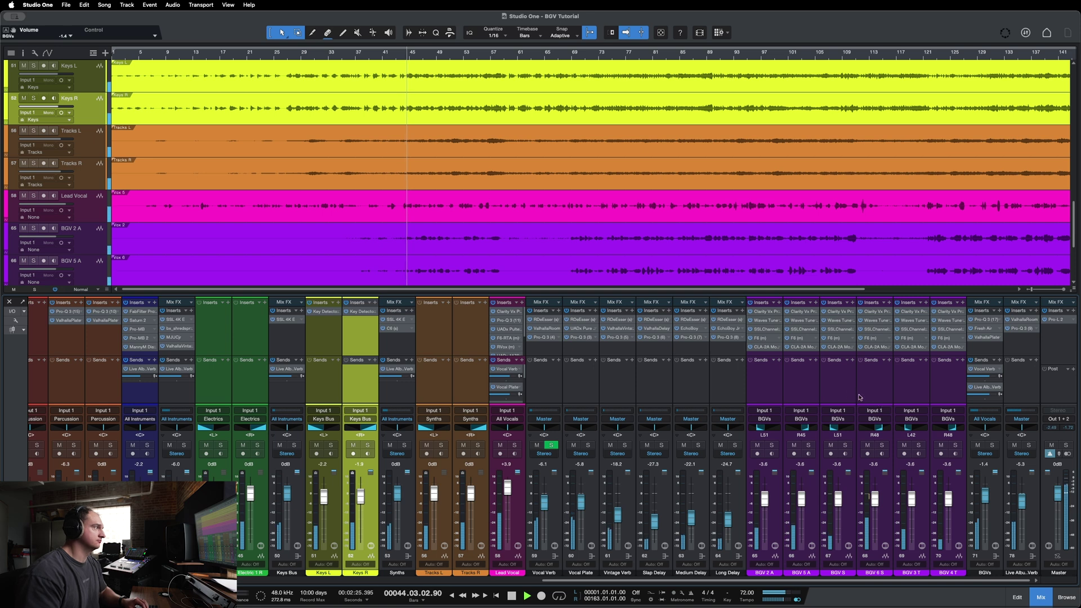
pyautogui.scroll(-2, 680, 244)
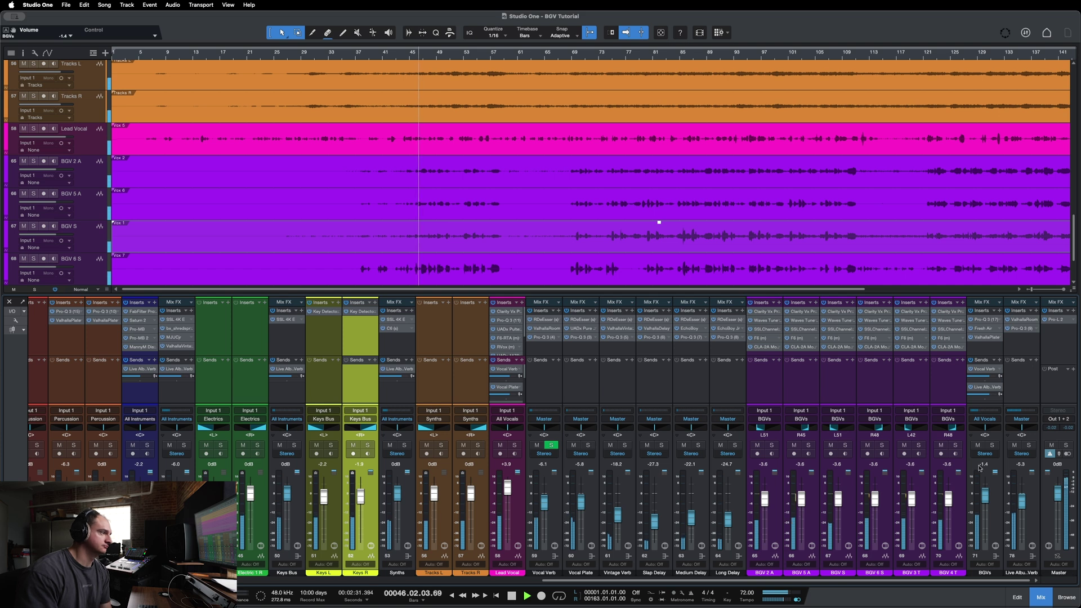
pyautogui.moveTo(986, 500); pyautogui.dragTo(987, 505)
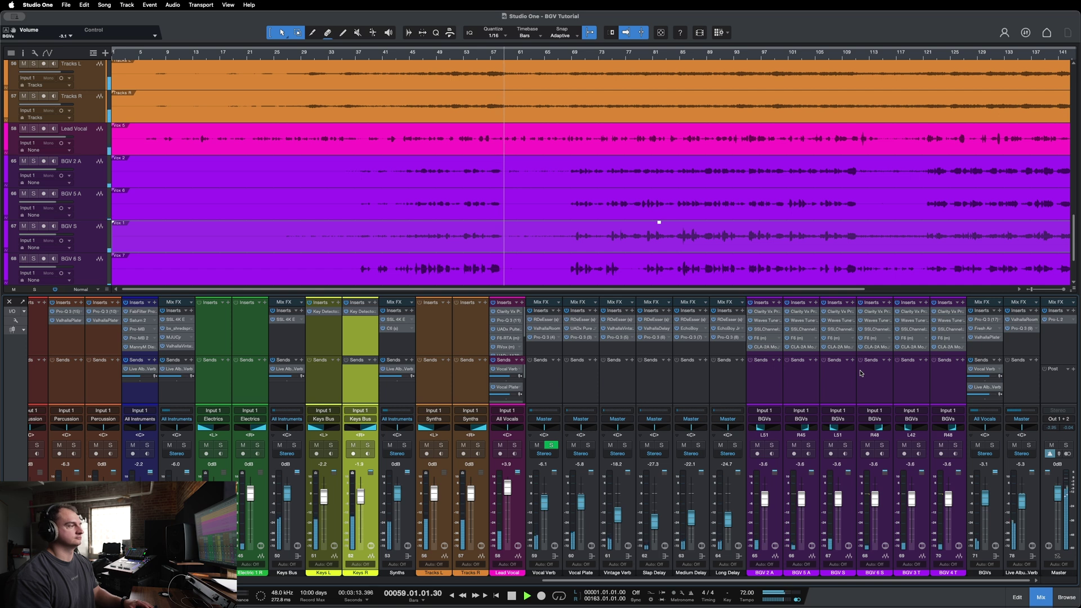
pyautogui.press('space')
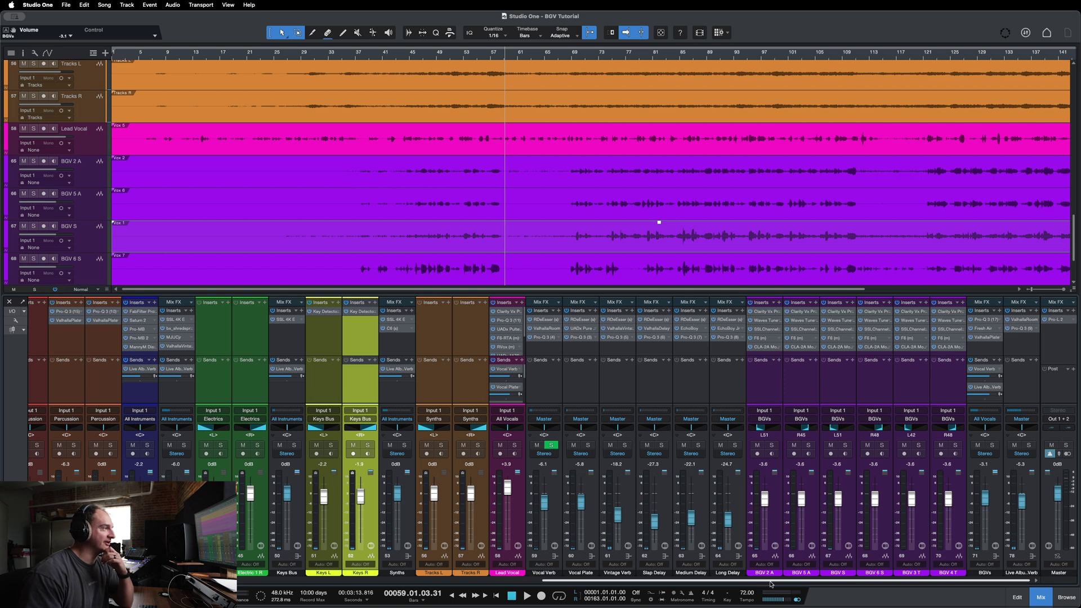
pyautogui.click(840, 379)
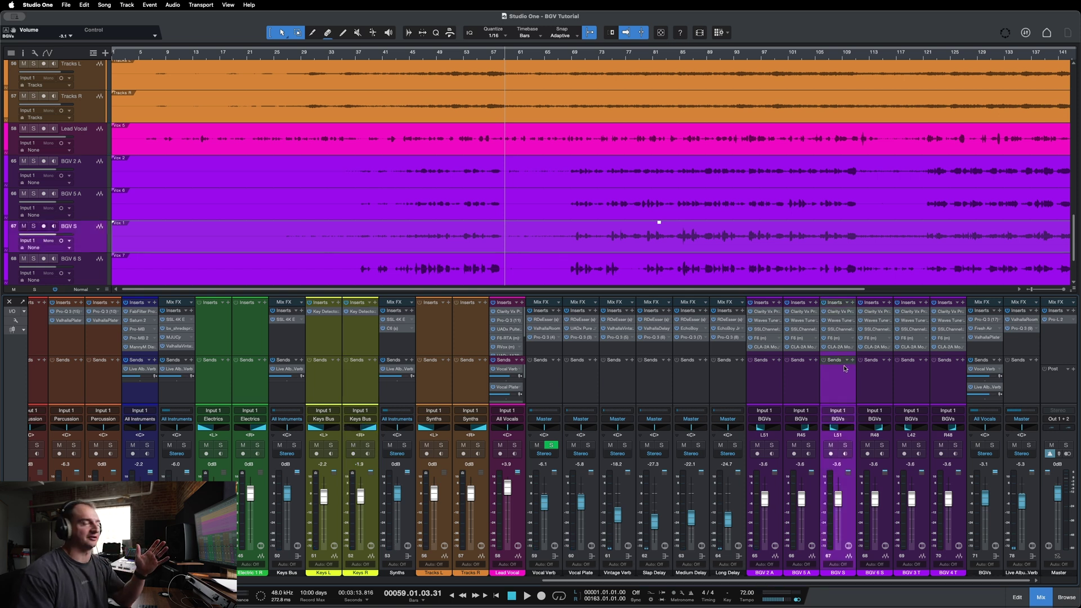